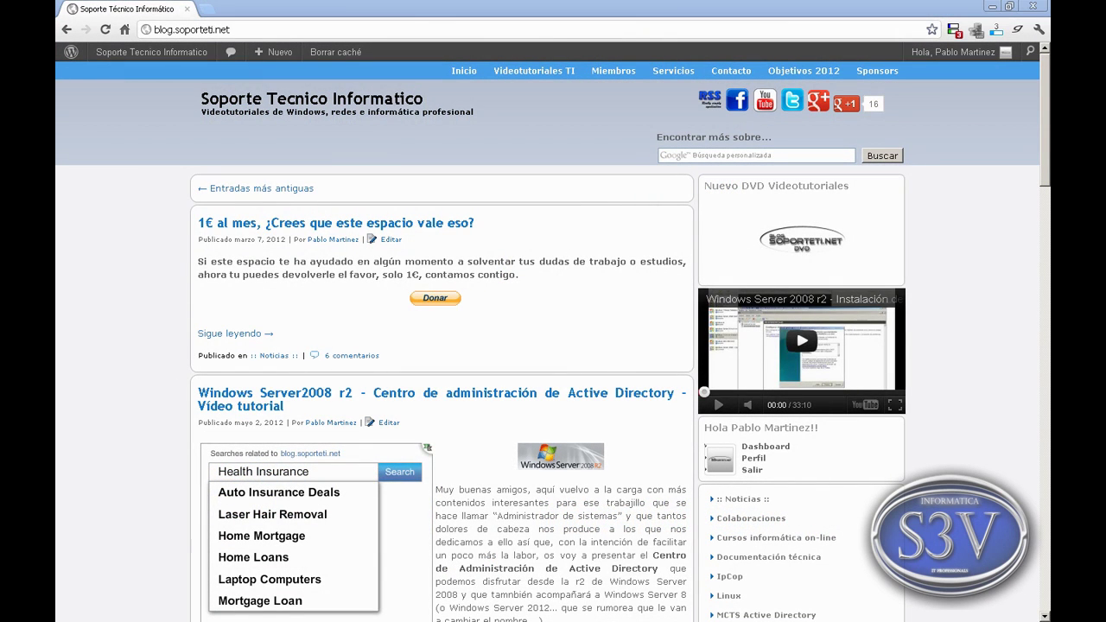
# Scroll through the Soporte Técnico Informático blog and open its Videotutoriales TI section.
pyautogui.click(162, 424)
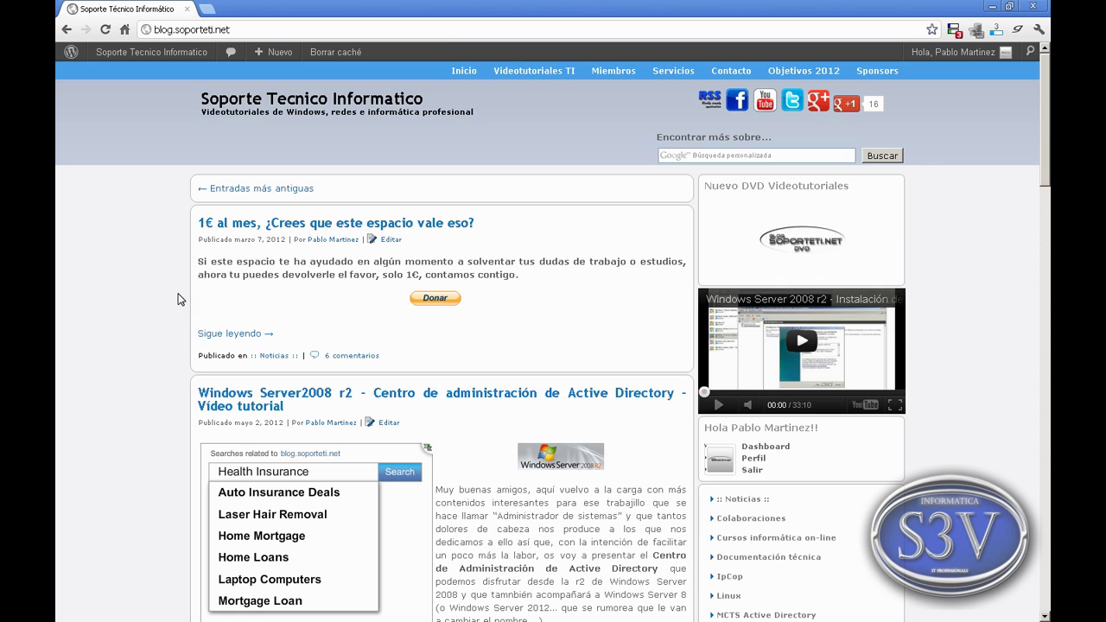
pyautogui.scroll(-4, 180, 299)
pyautogui.scroll(4, 180, 299)
pyautogui.scroll(-4, 177, 297)
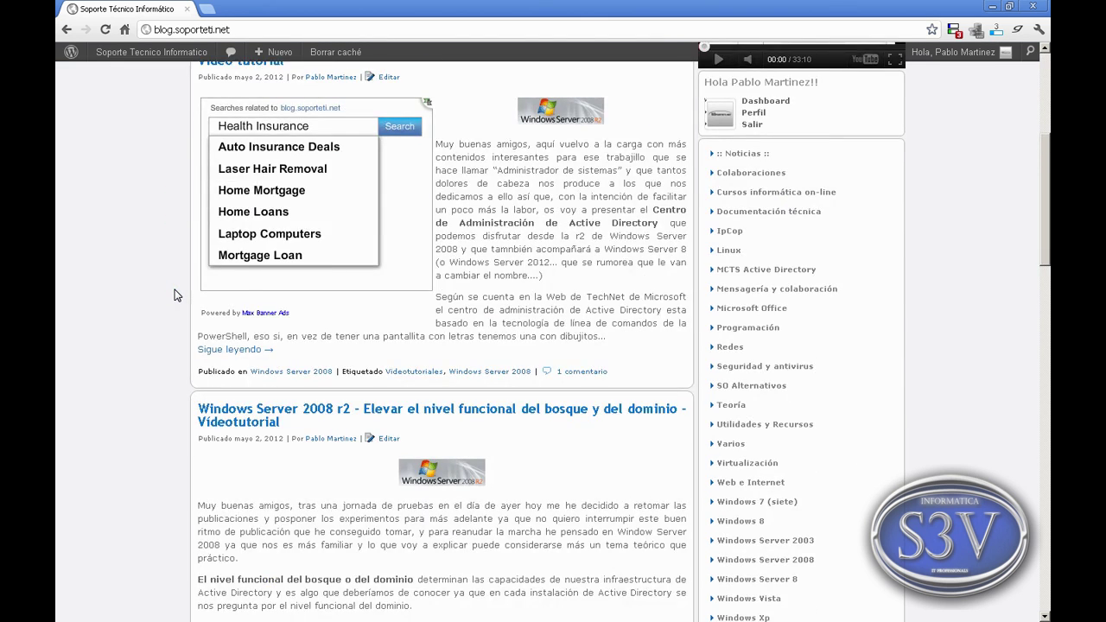
pyautogui.scroll(4, 176, 295)
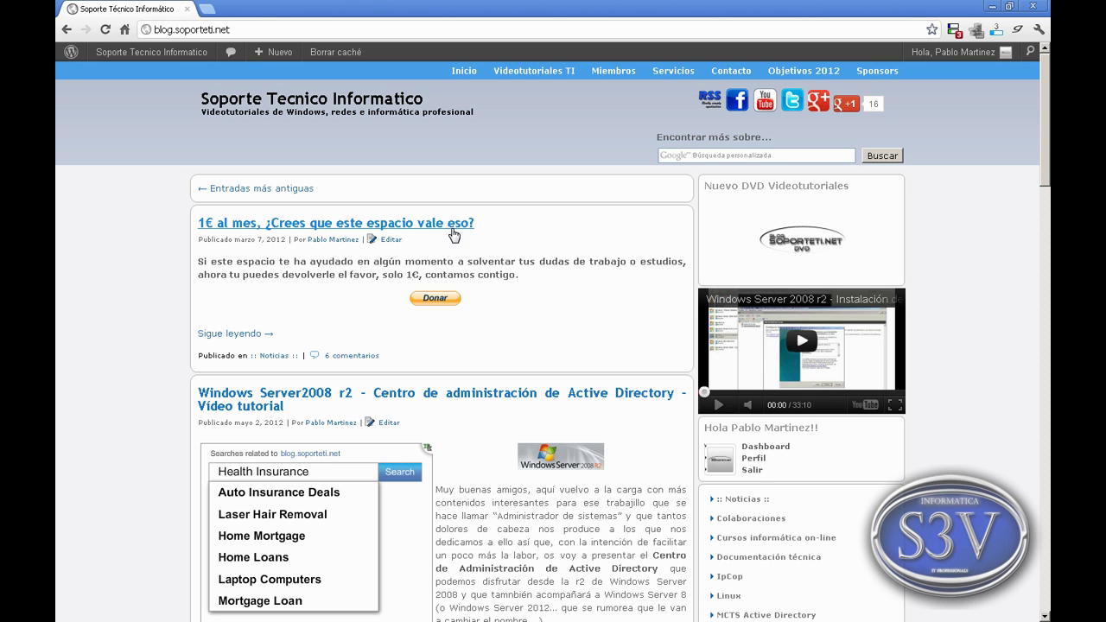
pyautogui.click(524, 73)
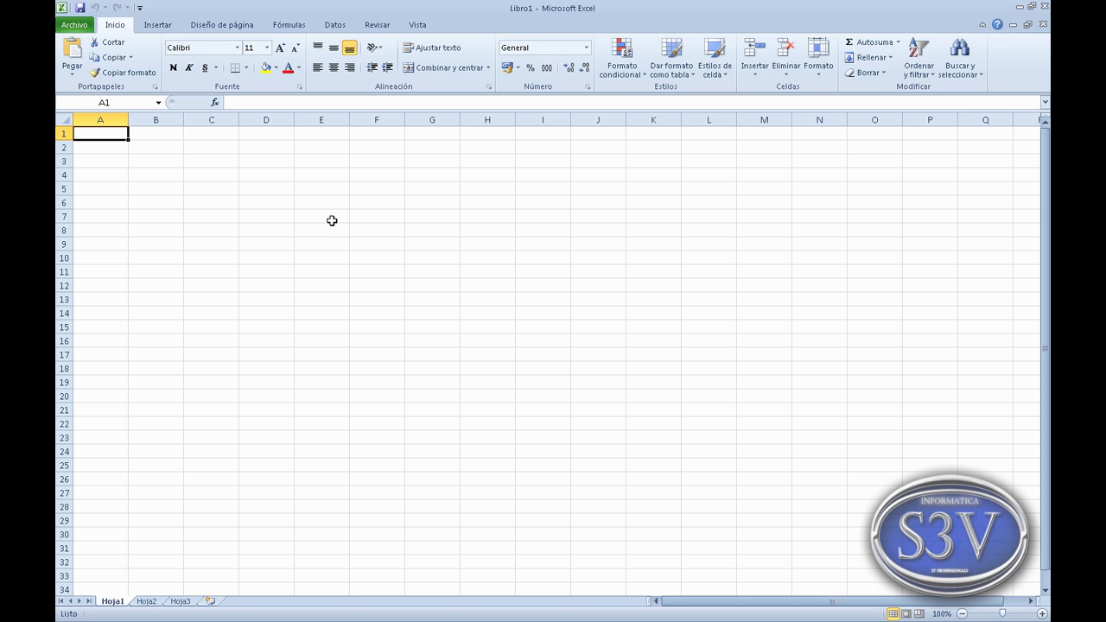
# Select cell C3, then rename the Hoja1 sheet tab to 'Datos'.
pyautogui.click(202, 163)
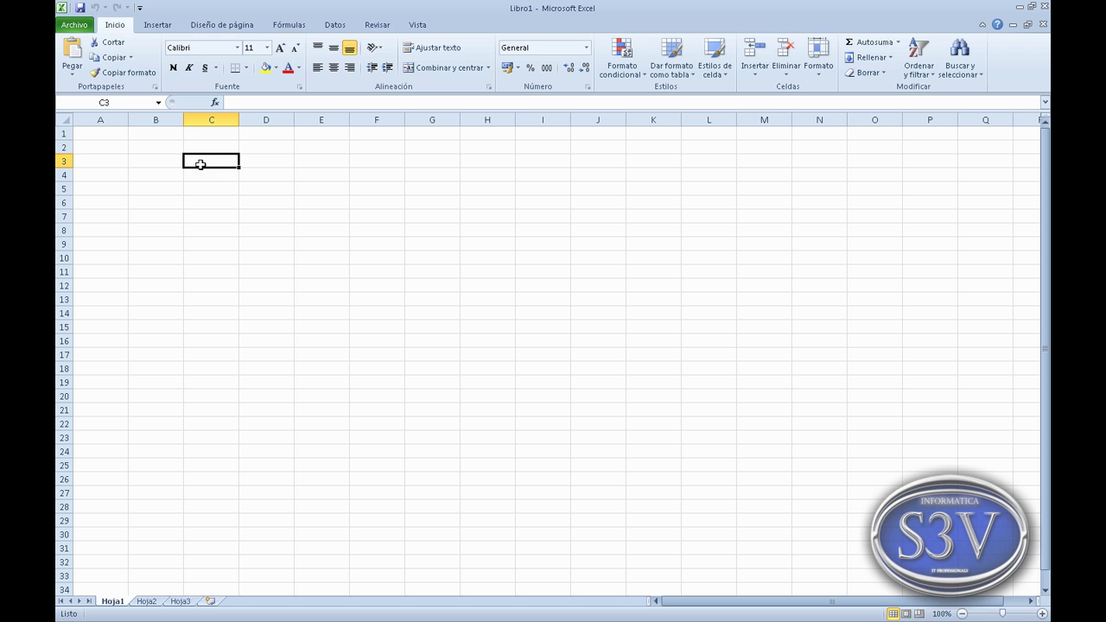
pyautogui.moveTo(112, 602); pyautogui.dragTo(114, 604)
pyautogui.write('Datos')
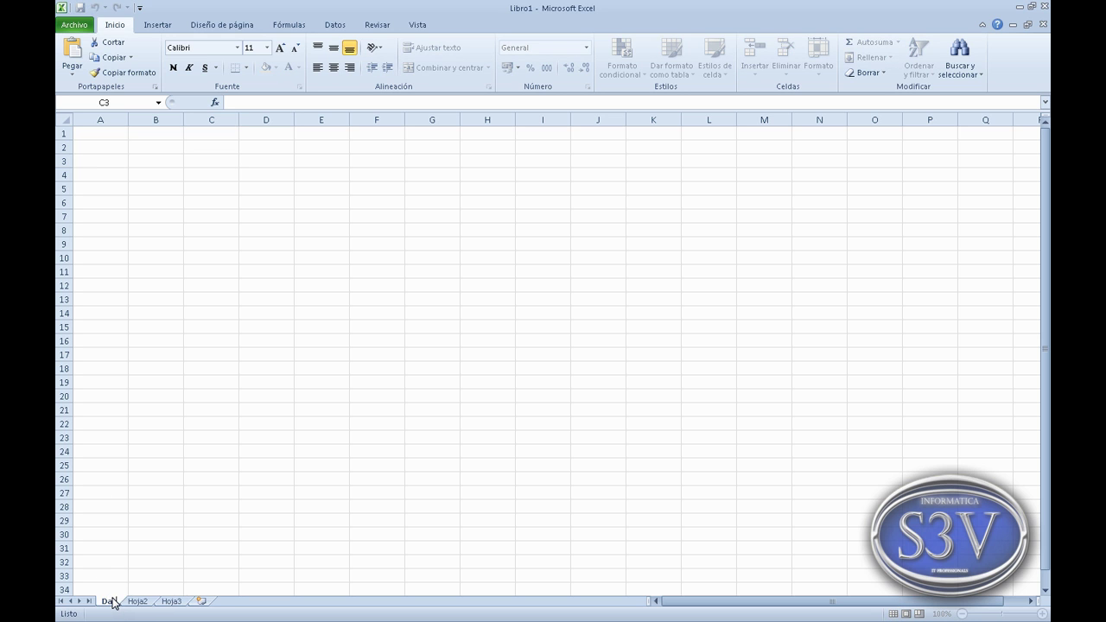
pyautogui.press('Return')
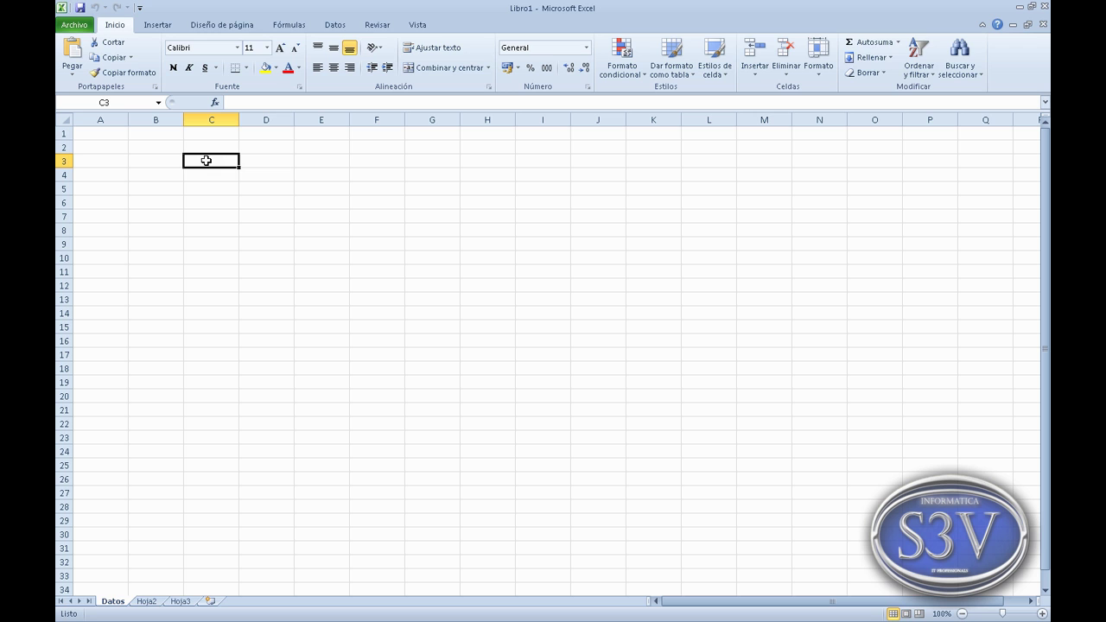
# Enter the headers Ingresos, Gastos and Balance in C3:E3 and centre them.
pyautogui.write('Ingresos')
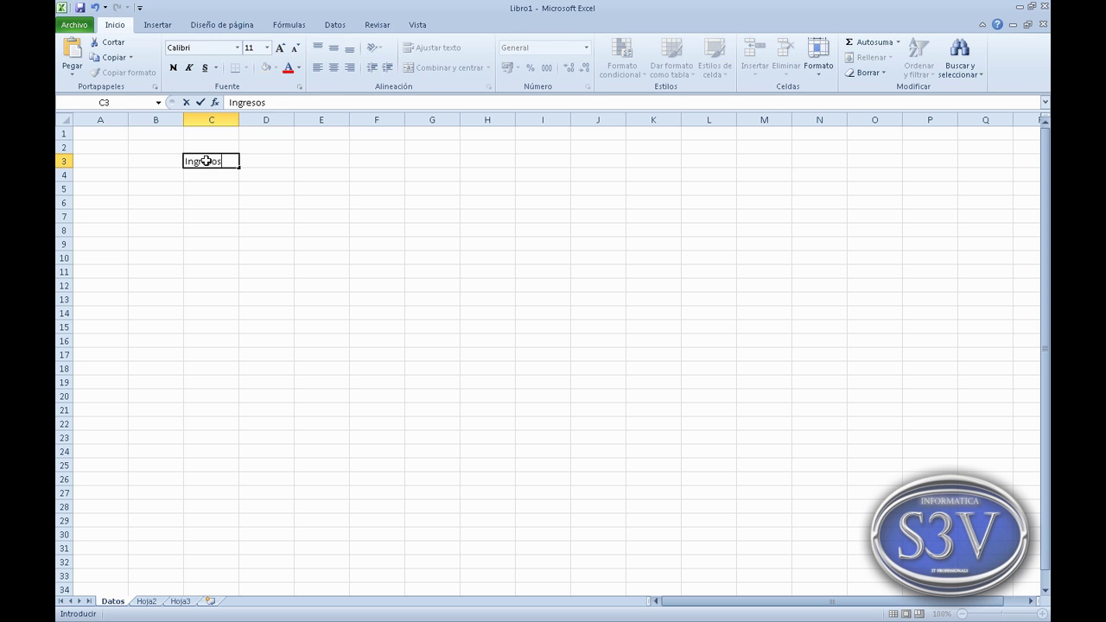
pyautogui.press('Return')
pyautogui.press('Up')
pyautogui.press('Right')
pyautogui.write('Gastos')
pyautogui.press('Return')
pyautogui.press('Up')
pyautogui.press('Right')
pyautogui.write('Balance')
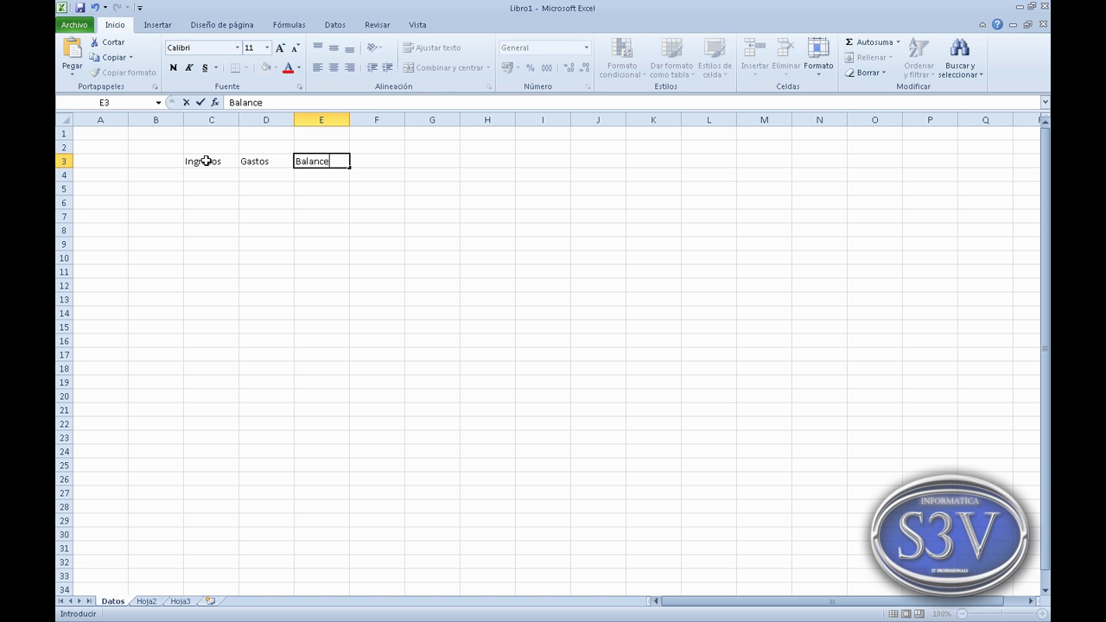
pyautogui.press('Return')
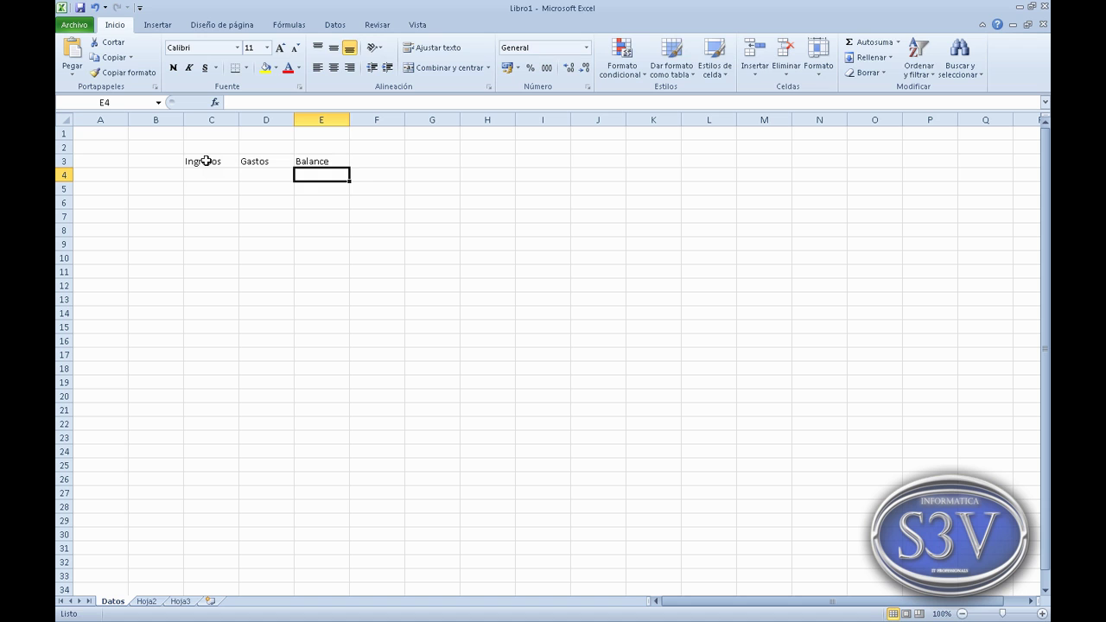
pyautogui.moveTo(201, 163); pyautogui.dragTo(311, 165)
pyautogui.click(335, 67)
pyautogui.click(275, 214)
# Type Enero in B4 and fill the months down through Diciembre in B15.
pyautogui.click(161, 177)
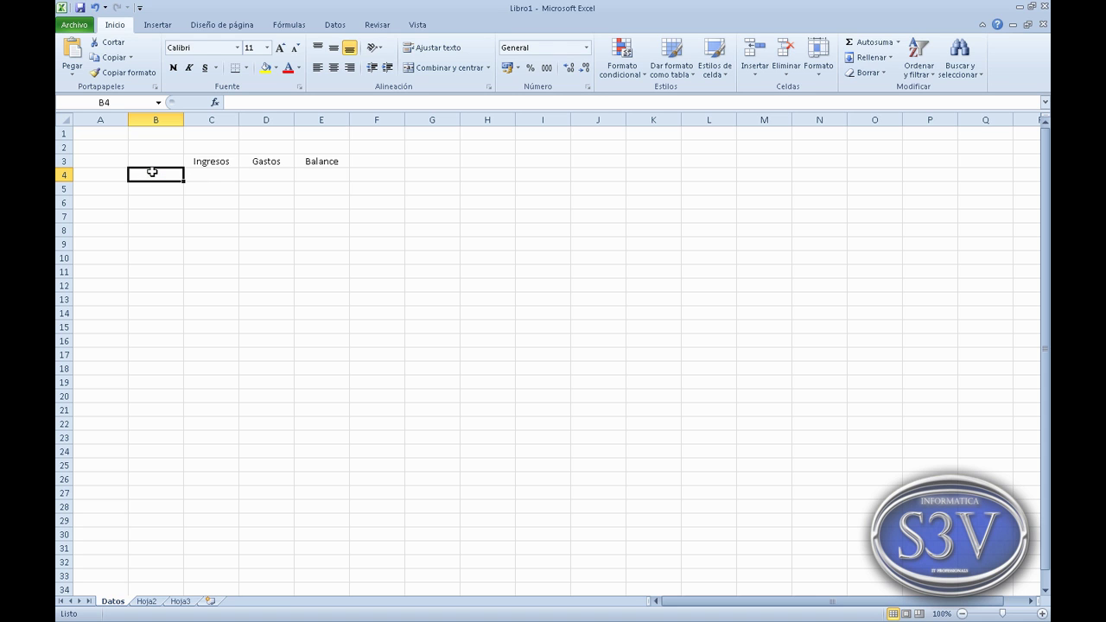
pyautogui.write('Enero')
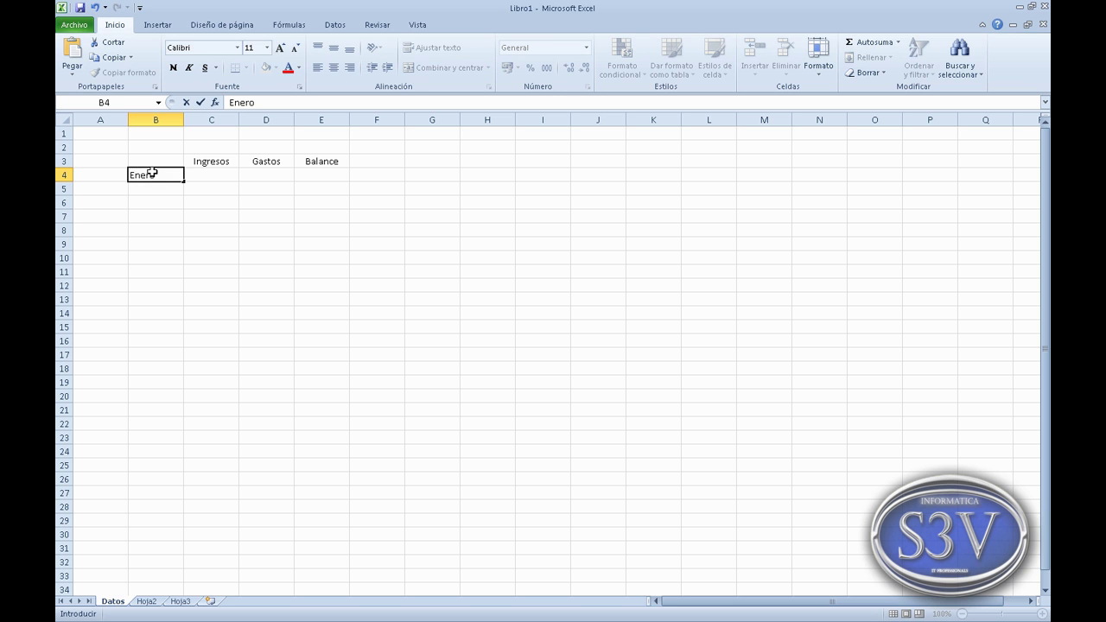
pyautogui.press('Return')
pyautogui.click(158, 177)
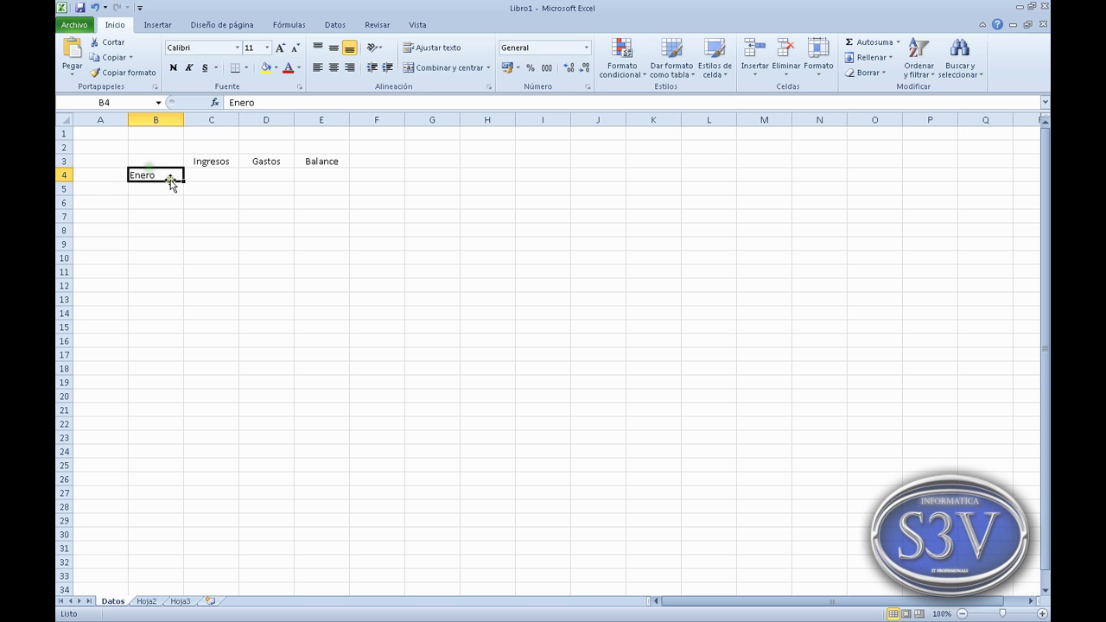
pyautogui.moveTo(183, 181); pyautogui.dragTo(175, 328)
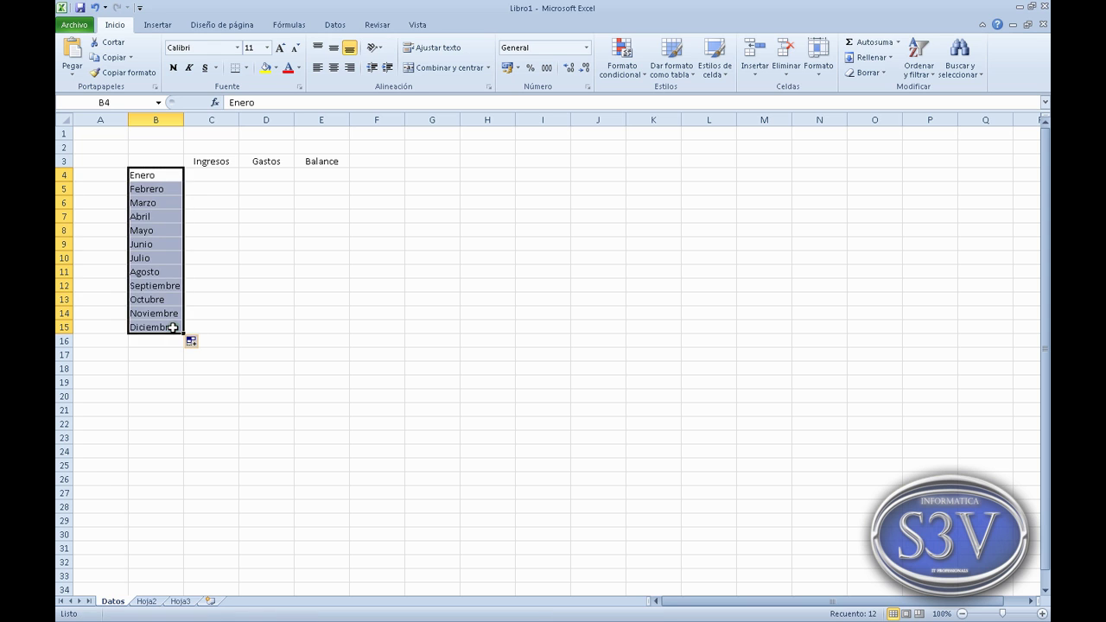
# Right-align the month names in B4:B15.
pyautogui.click(253, 262)
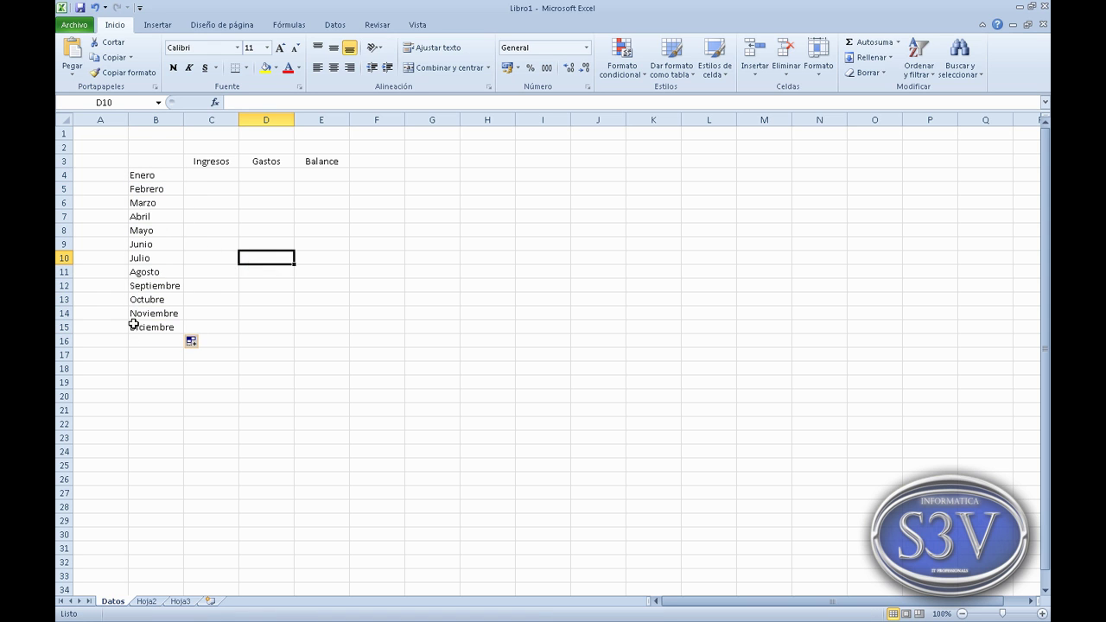
pyautogui.moveTo(174, 178); pyautogui.dragTo(169, 325)
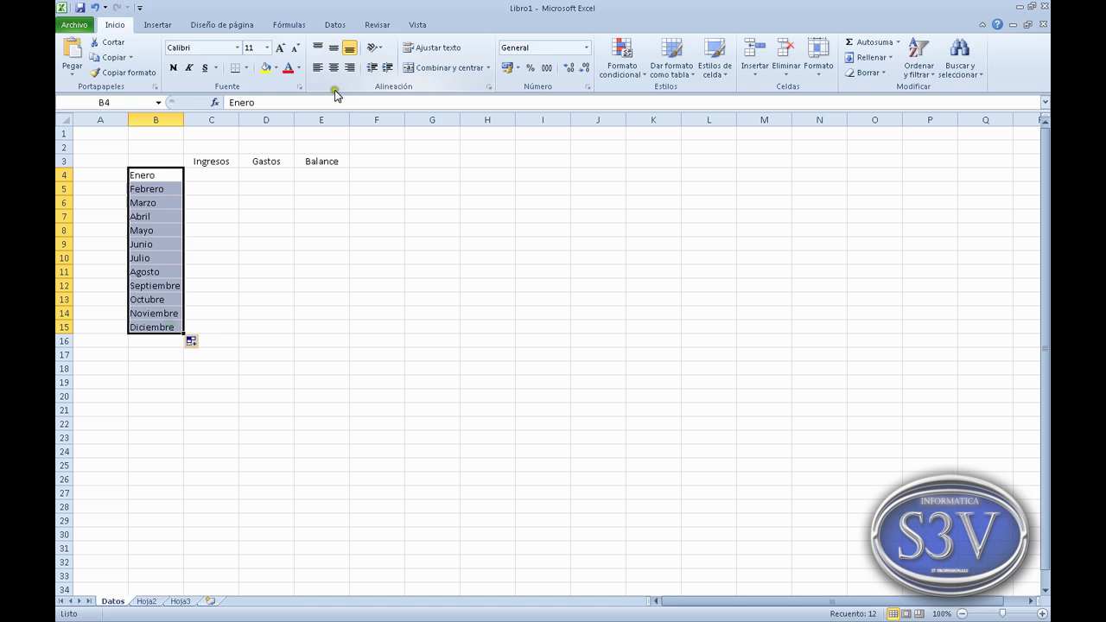
pyautogui.click(350, 68)
pyautogui.click(300, 239)
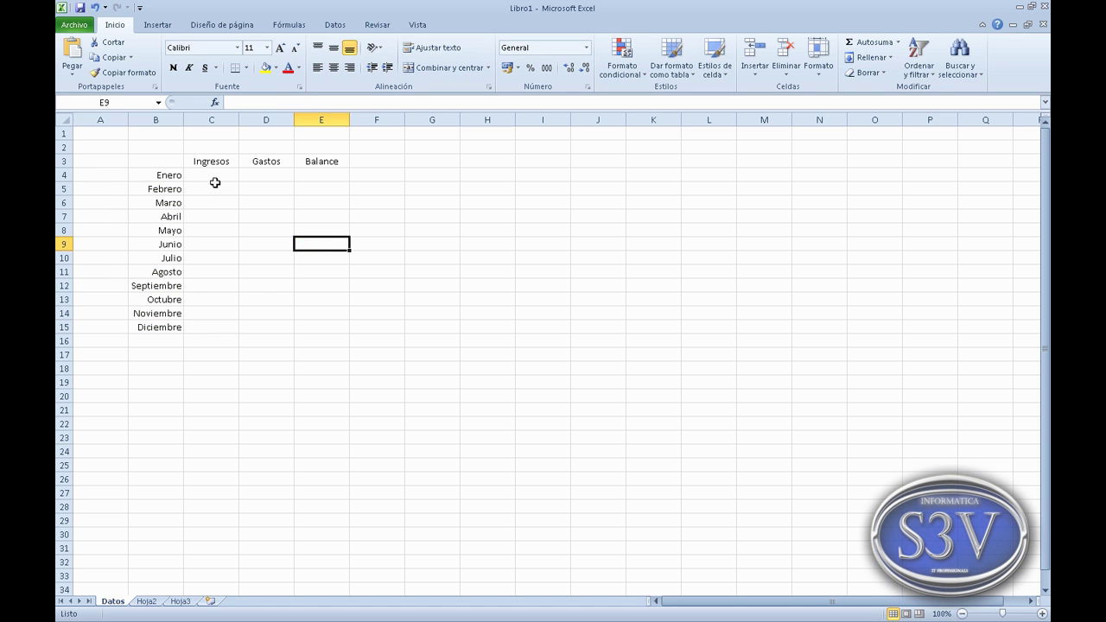
# Give B3:E15 all borders plus a thick outside border.
pyautogui.moveTo(217, 180); pyautogui.dragTo(250, 198)
pyautogui.moveTo(168, 157); pyautogui.dragTo(313, 332)
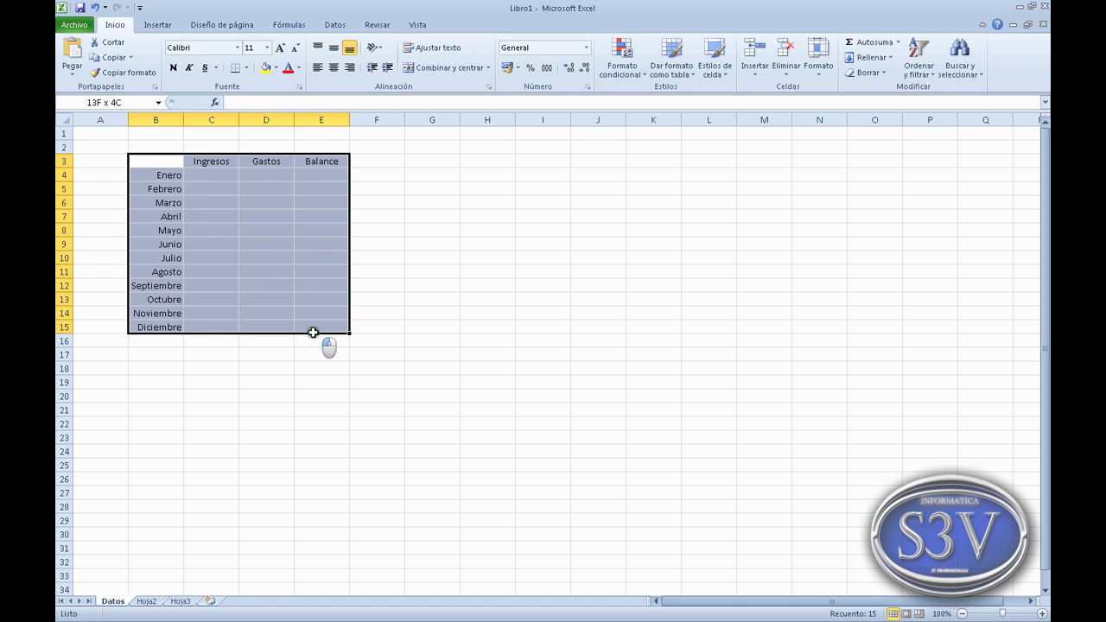
pyautogui.click(246, 68)
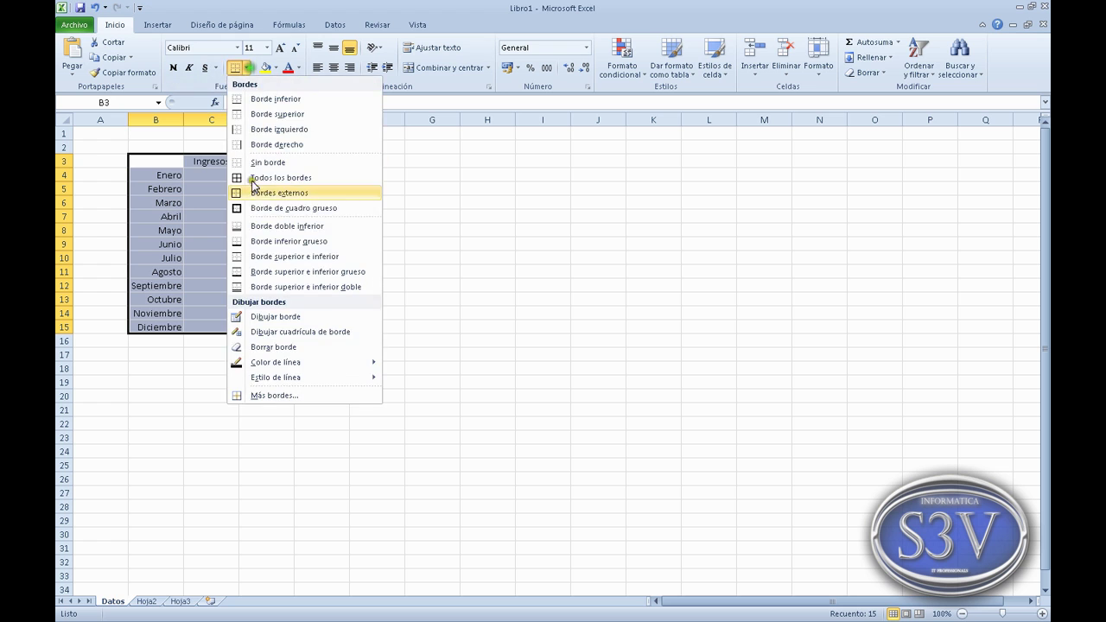
pyautogui.click(282, 178)
pyautogui.click(247, 68)
pyautogui.click(282, 209)
pyautogui.click(462, 256)
pyautogui.click(214, 177)
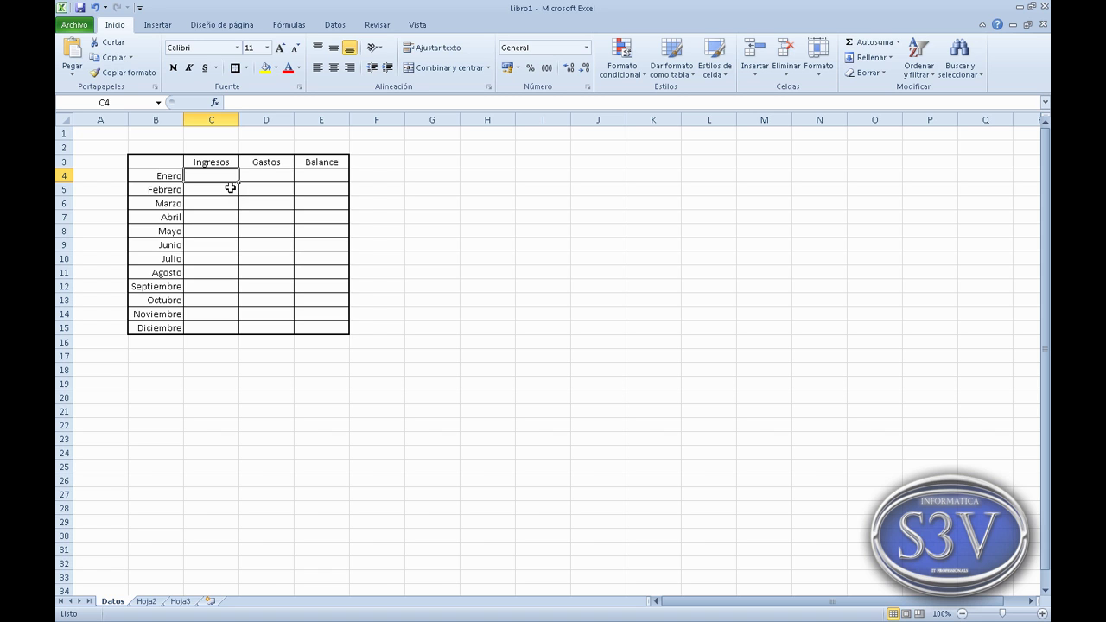
# Enter Ingresos in C4:C15: 5, blank, 2, 6, 4, 8, 4, 2, 20, 1, 9, 12.
pyautogui.write('5')
pyautogui.press('Return')
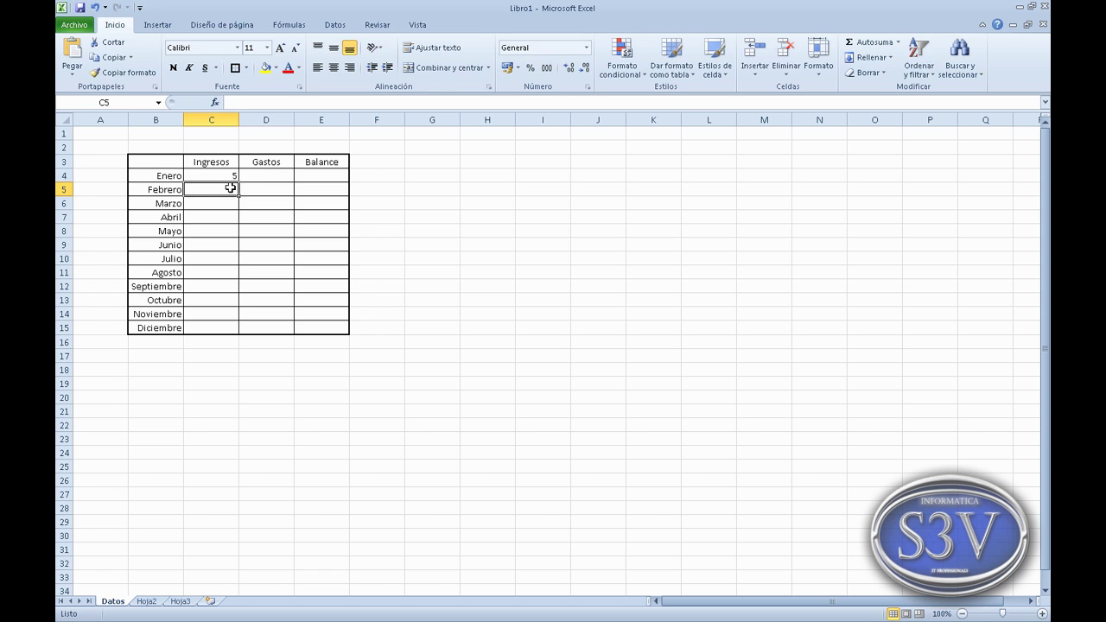
pyautogui.press('Return')
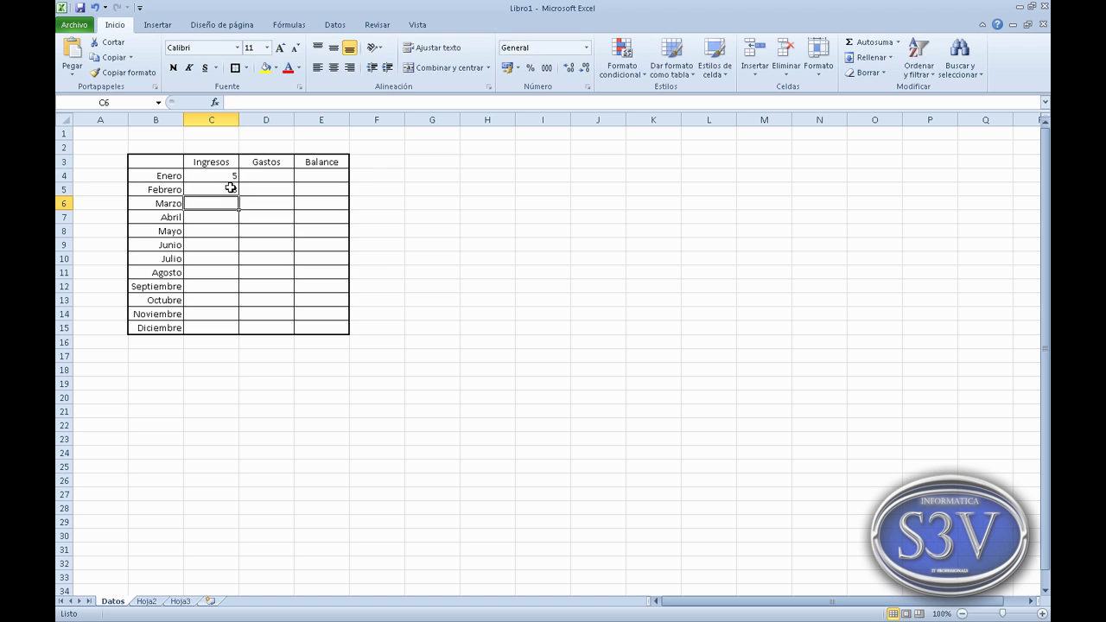
pyautogui.write('2')
pyautogui.press('Return')
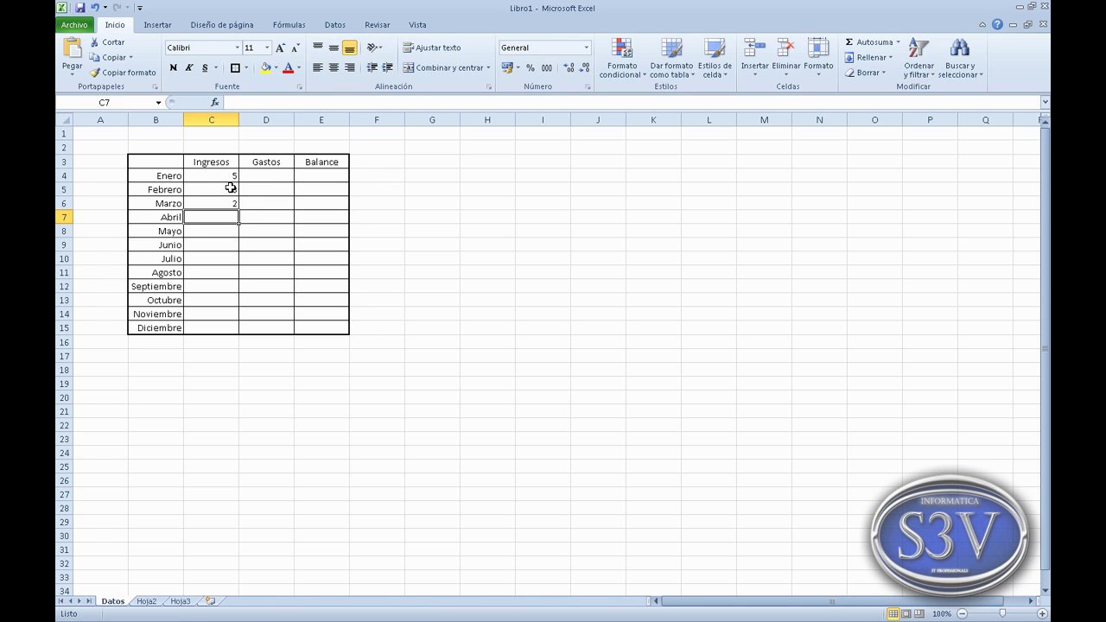
pyautogui.write('6')
pyautogui.press('Return')
pyautogui.write('4')
pyautogui.press('Return')
pyautogui.write('8')
pyautogui.press('Return')
pyautogui.write('4')
pyautogui.press('Return')
pyautogui.write('2')
pyautogui.press('Return')
pyautogui.write('20')
pyautogui.press('Return')
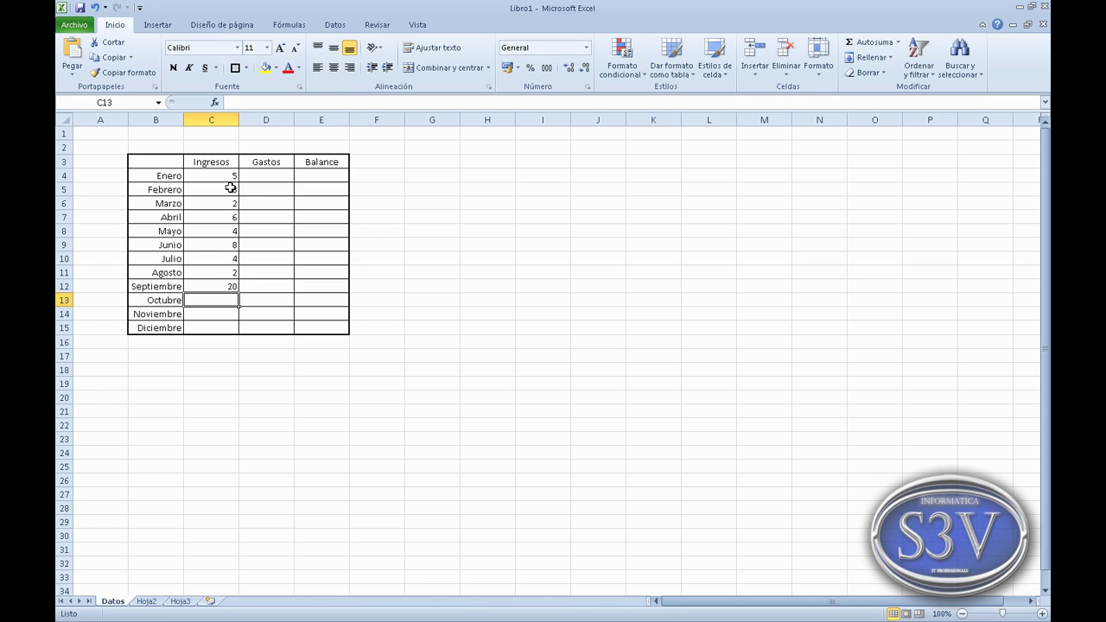
pyautogui.write('1')
pyautogui.press('Return')
pyautogui.write('9')
pyautogui.press('Return')
pyautogui.write('12')
pyautogui.press('Return')
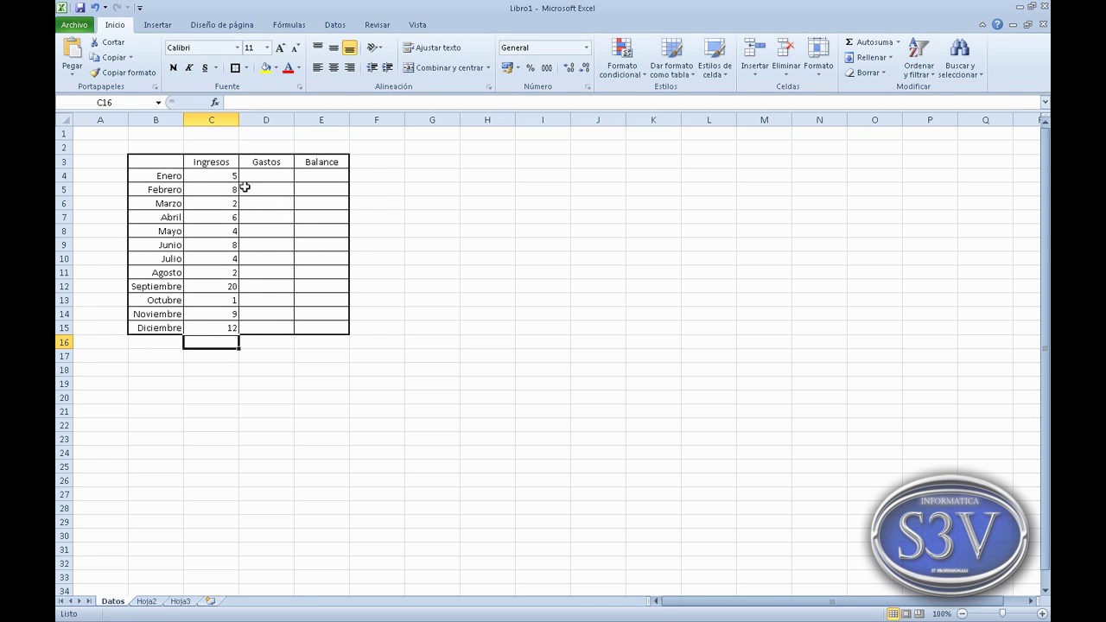
# Enter Gastos in D4:D15: 8, 4, 3, 6, 7, 2, 10, 6, 8, 4, 9, 10.
pyautogui.click(277, 176)
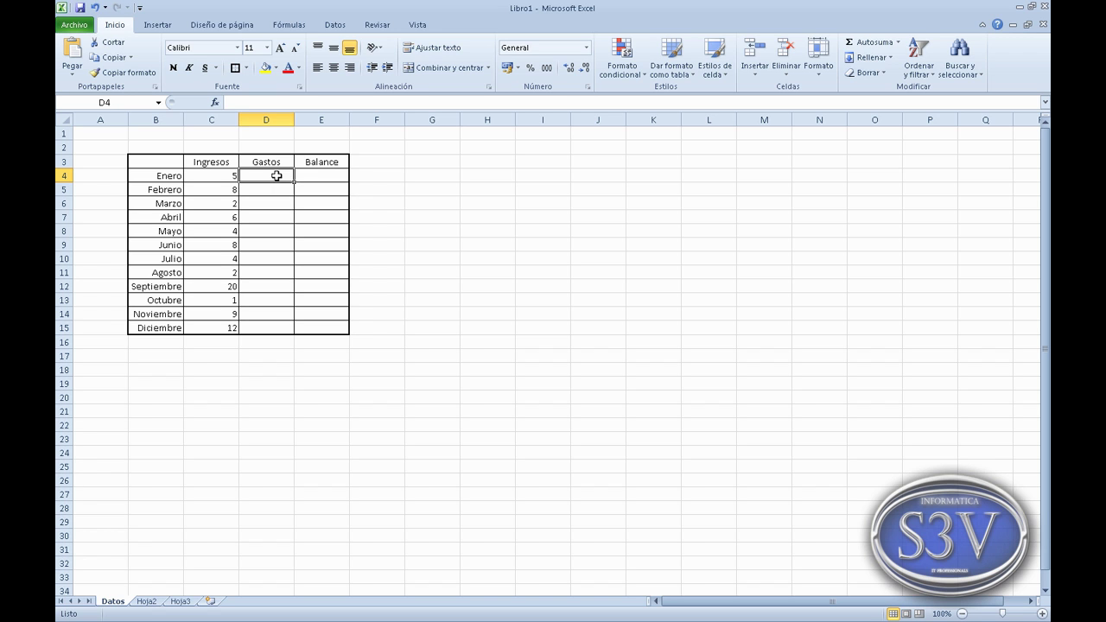
pyautogui.write('8')
pyautogui.press('Return')
pyautogui.write('4')
pyautogui.press('Return')
pyautogui.write('3')
pyautogui.press('Return')
pyautogui.write('6')
pyautogui.press('Return')
pyautogui.write('7')
pyautogui.press('Return')
pyautogui.write('2')
pyautogui.press('Return')
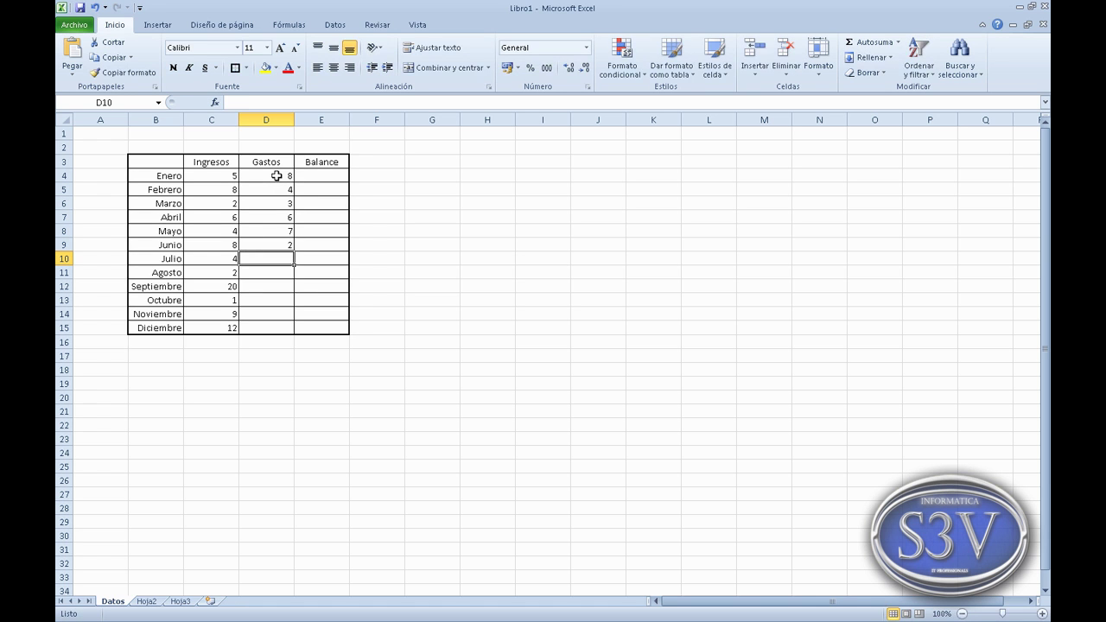
pyautogui.write('10')
pyautogui.press('Return')
pyautogui.write('6')
pyautogui.press('Return')
pyautogui.write('8')
pyautogui.press('Return')
pyautogui.write('4')
pyautogui.press('Return')
pyautogui.write('9')
pyautogui.press('Return')
pyautogui.write('10')
pyautogui.press('Return')
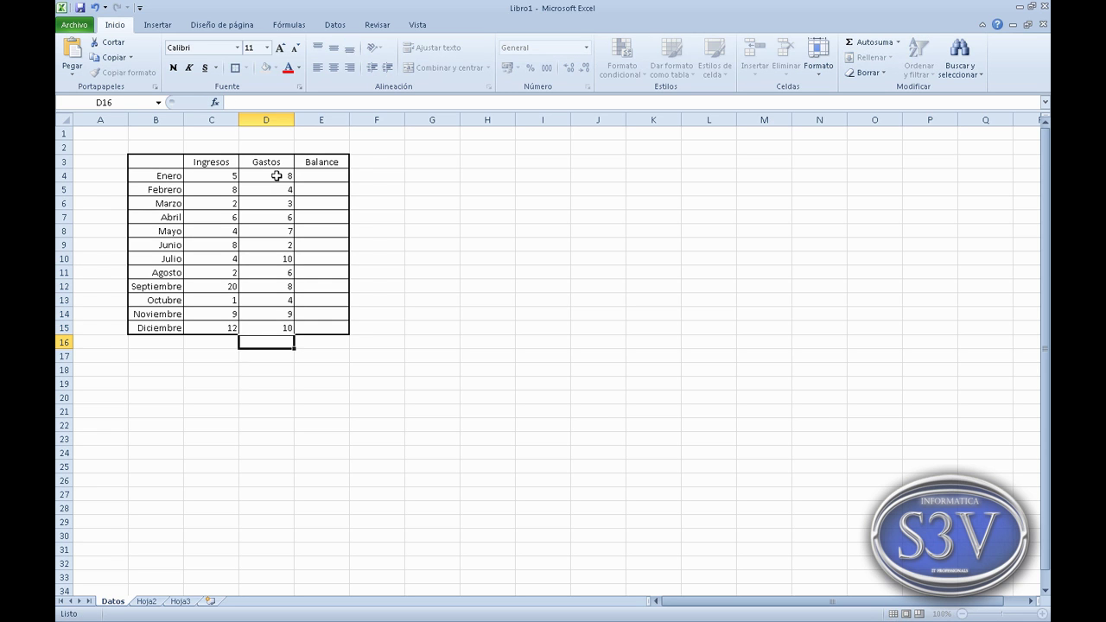
pyautogui.click(309, 176)
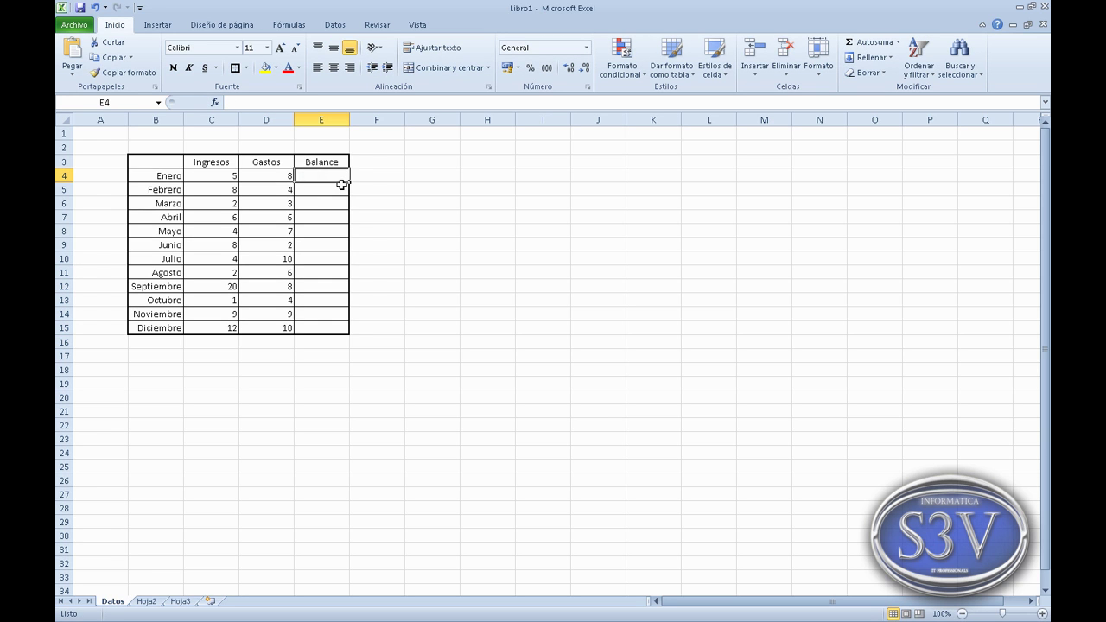
# Enter =C4-D4 in E4 and copy the Balance formula down to E15.
pyautogui.write('=')
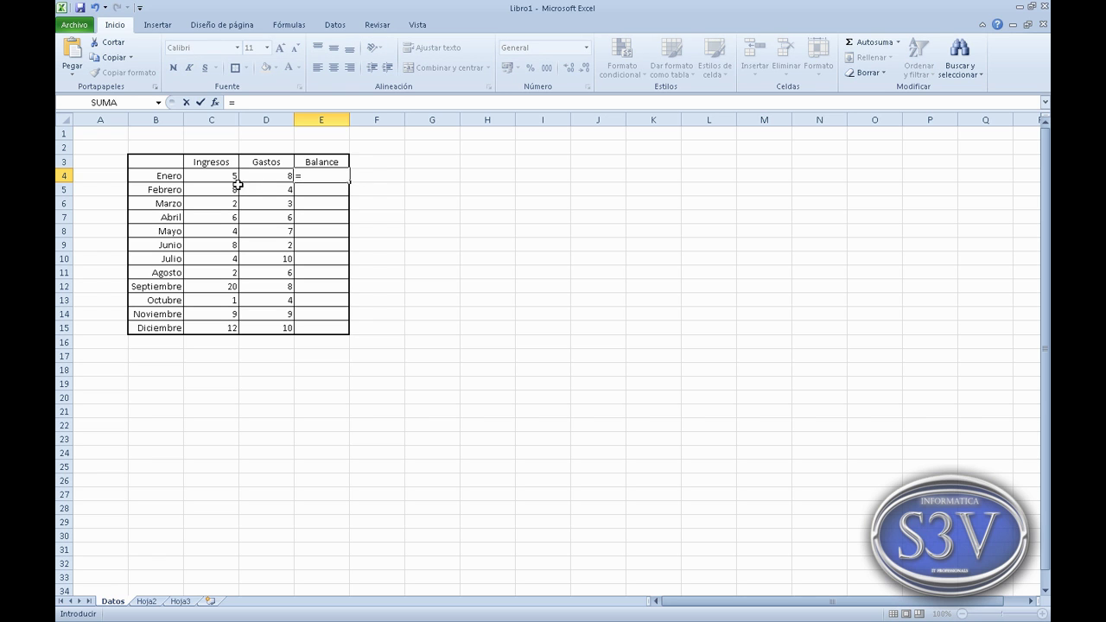
pyautogui.click(207, 178)
pyautogui.write('-')
pyautogui.click(267, 172)
pyautogui.press('Return')
pyautogui.click(318, 174)
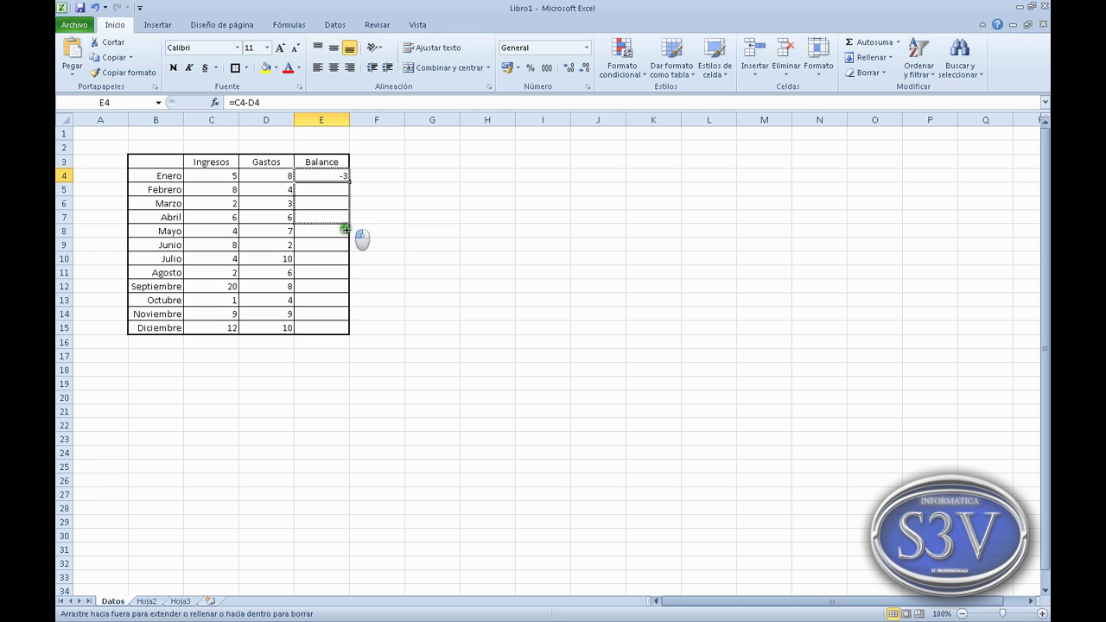
pyautogui.moveTo(348, 179); pyautogui.dragTo(350, 332)
pyautogui.click(420, 329)
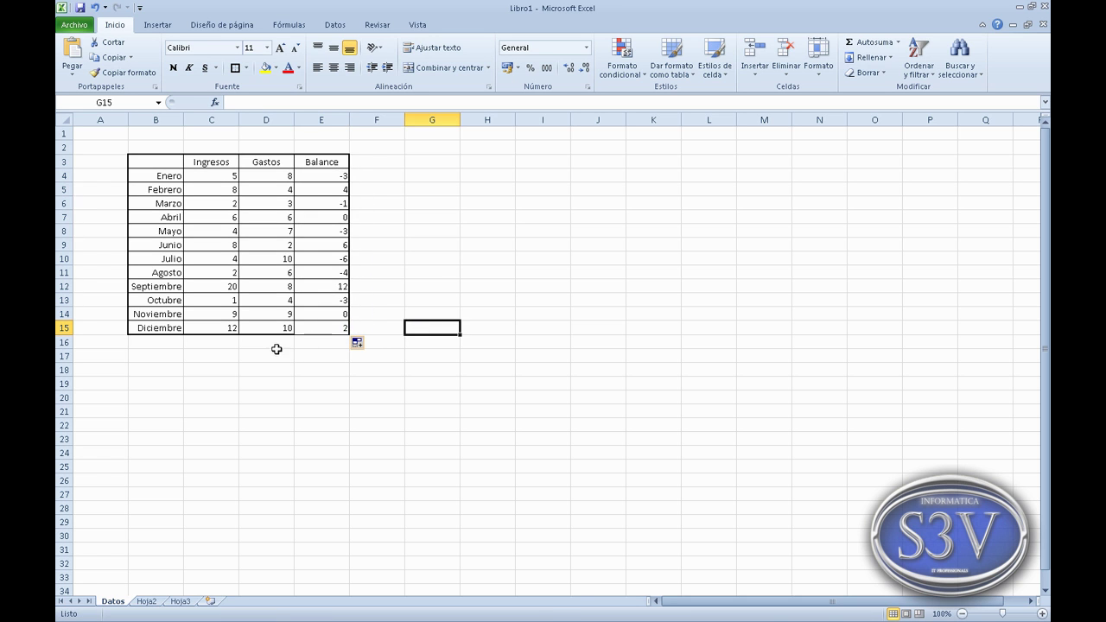
# Centre all the figures in C4:E15.
pyautogui.moveTo(209, 176); pyautogui.dragTo(323, 327)
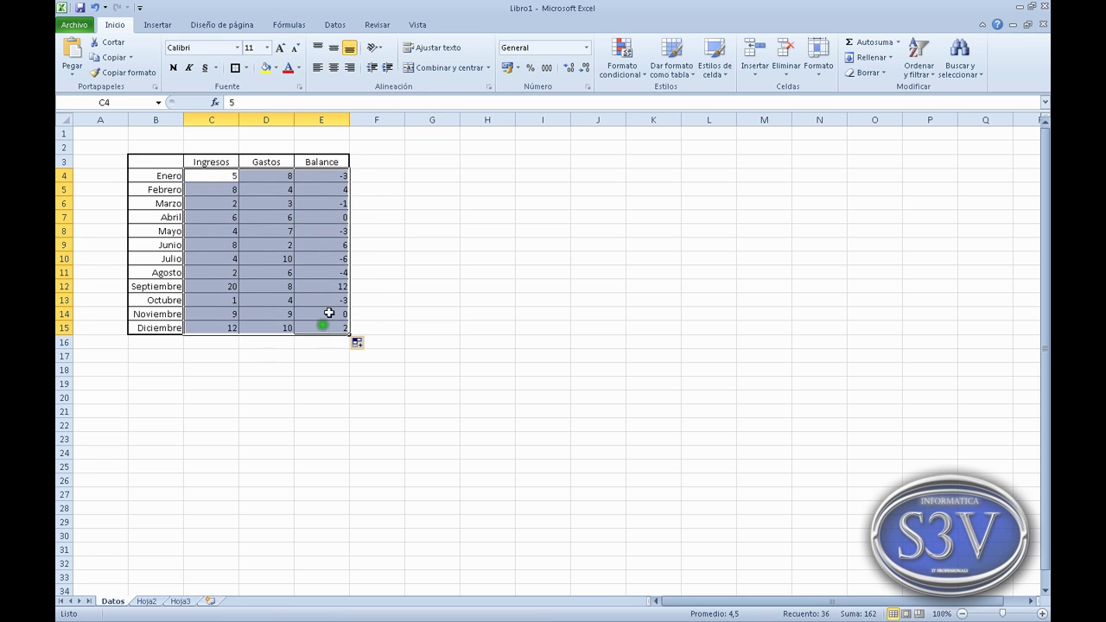
pyautogui.click(334, 67)
pyautogui.click(411, 243)
pyautogui.click(352, 383)
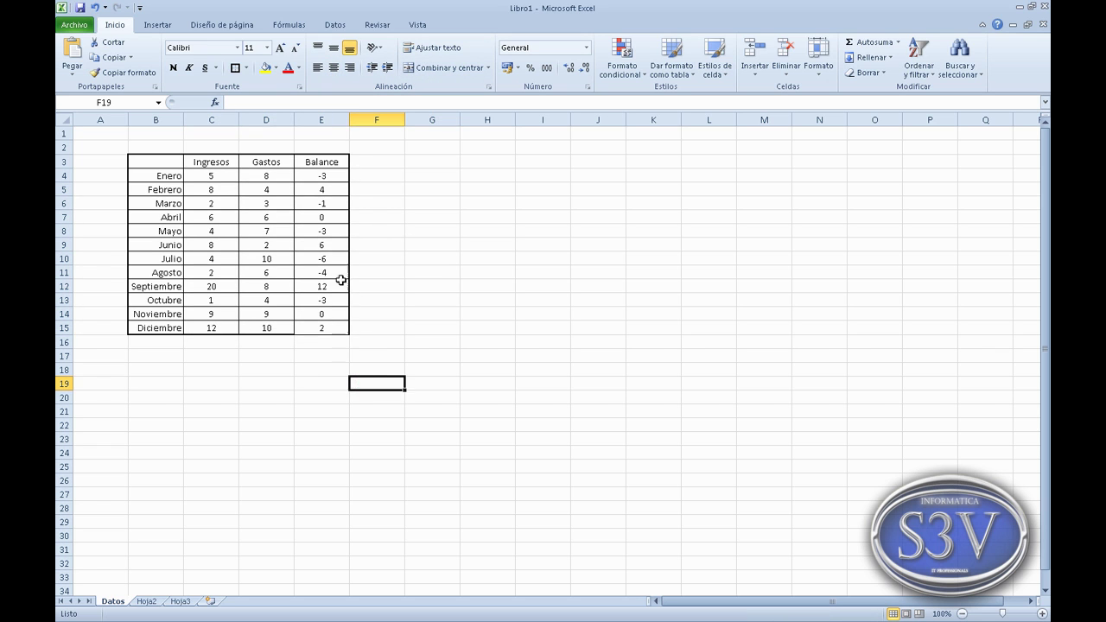
pyautogui.click(451, 318)
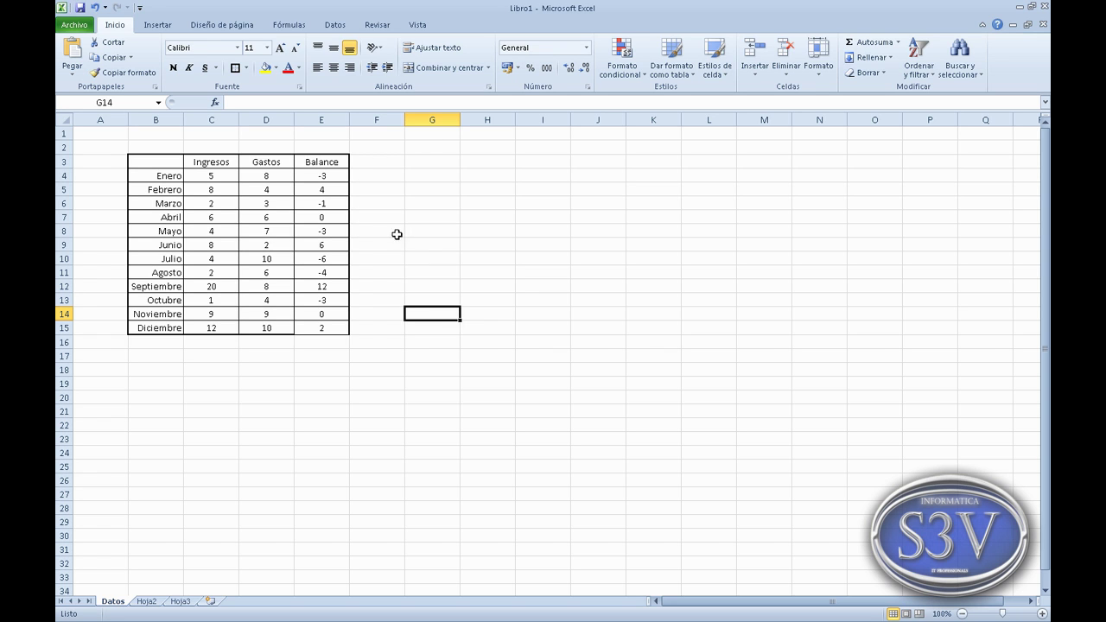
# Insert an empty bubble chart and size it to span G3:P21.
pyautogui.click(157, 25)
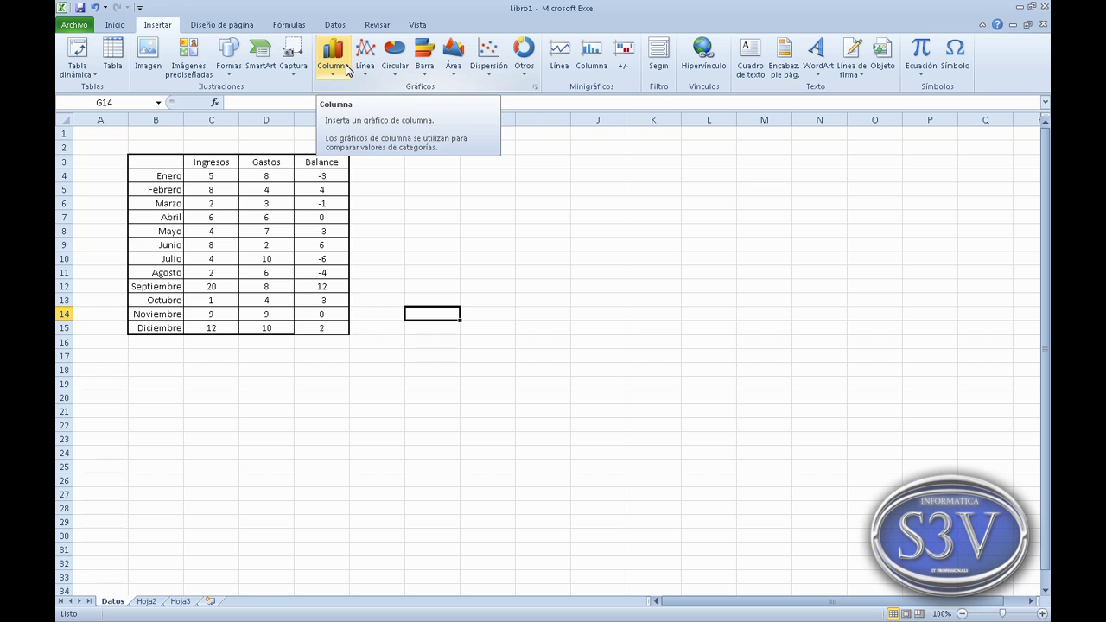
pyautogui.click(524, 54)
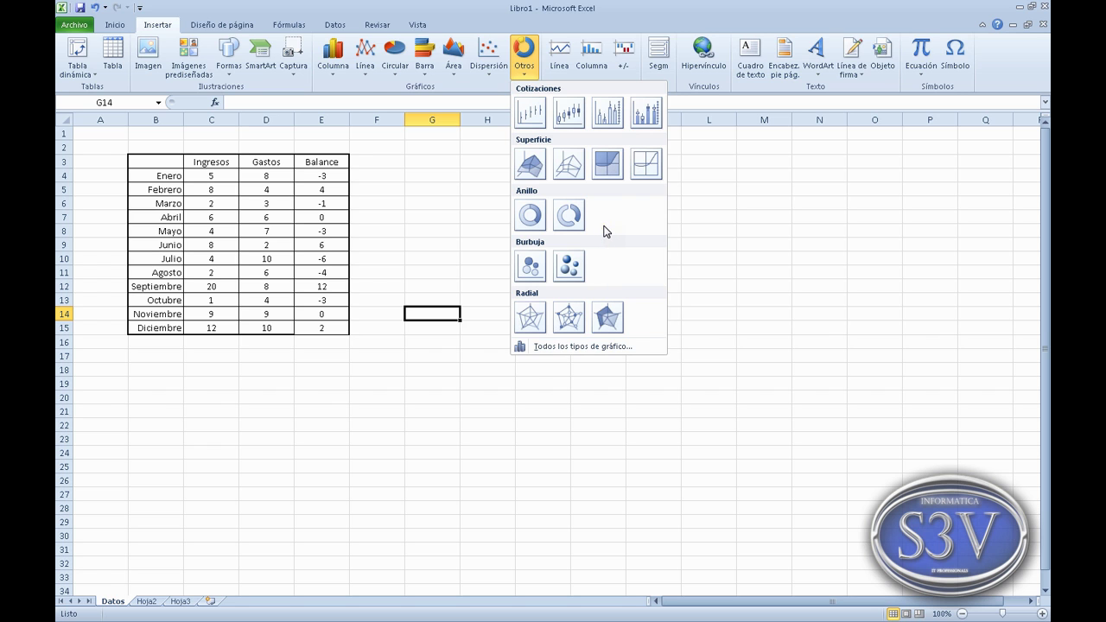
pyautogui.click(570, 265)
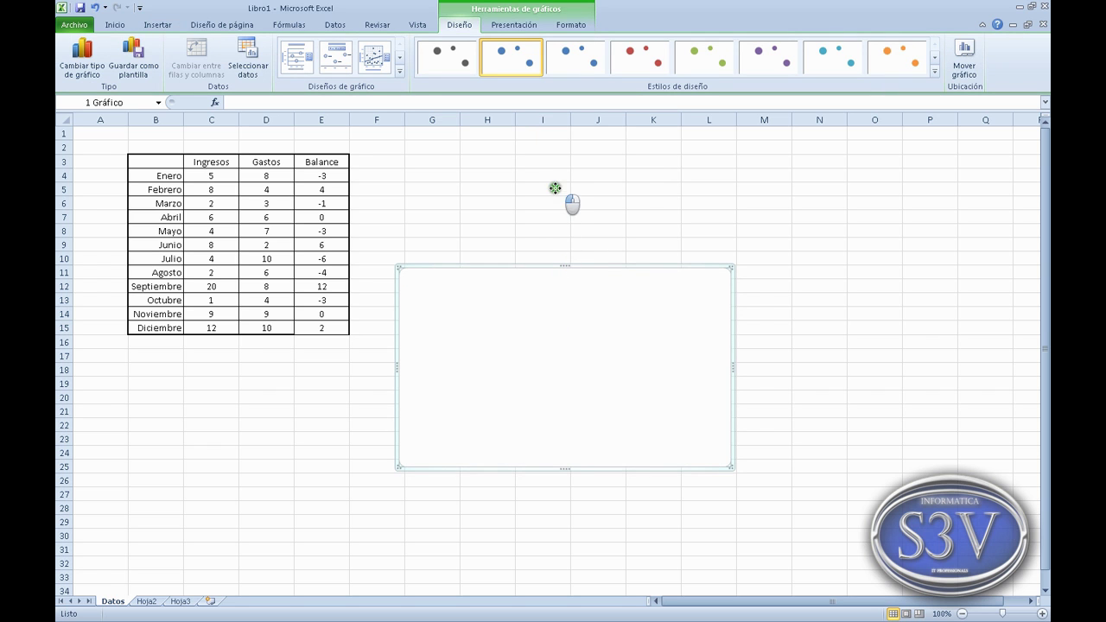
pyautogui.moveTo(555, 187); pyautogui.dragTo(541, 203)
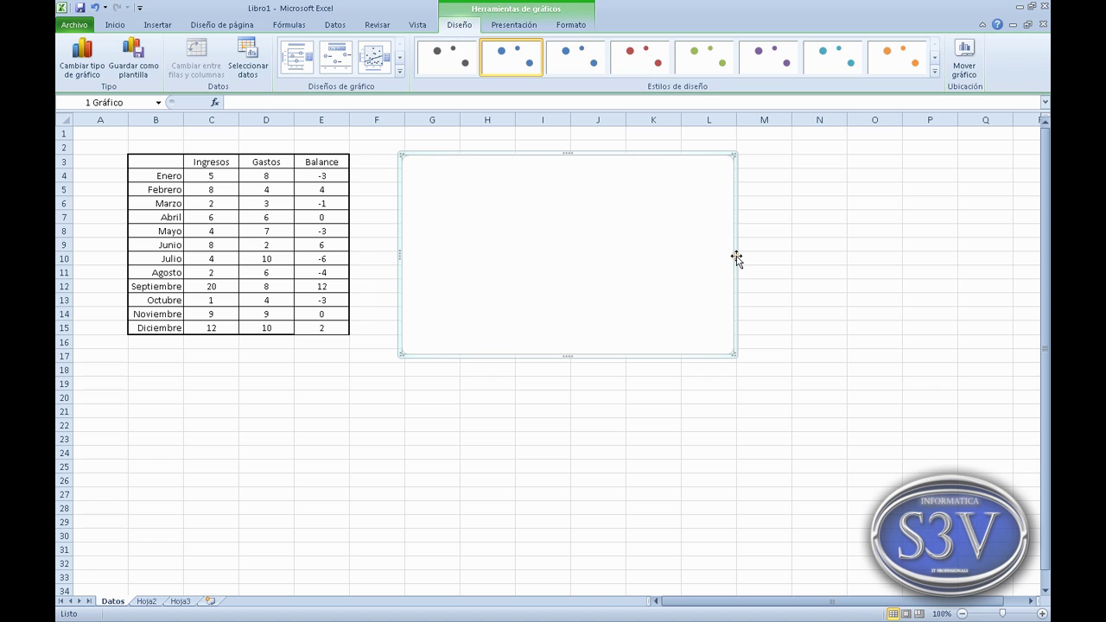
pyautogui.moveTo(735, 256); pyautogui.dragTo(930, 252)
pyautogui.moveTo(595, 251); pyautogui.dragTo(411, 251)
pyautogui.moveTo(669, 353); pyautogui.dragTo(666, 408)
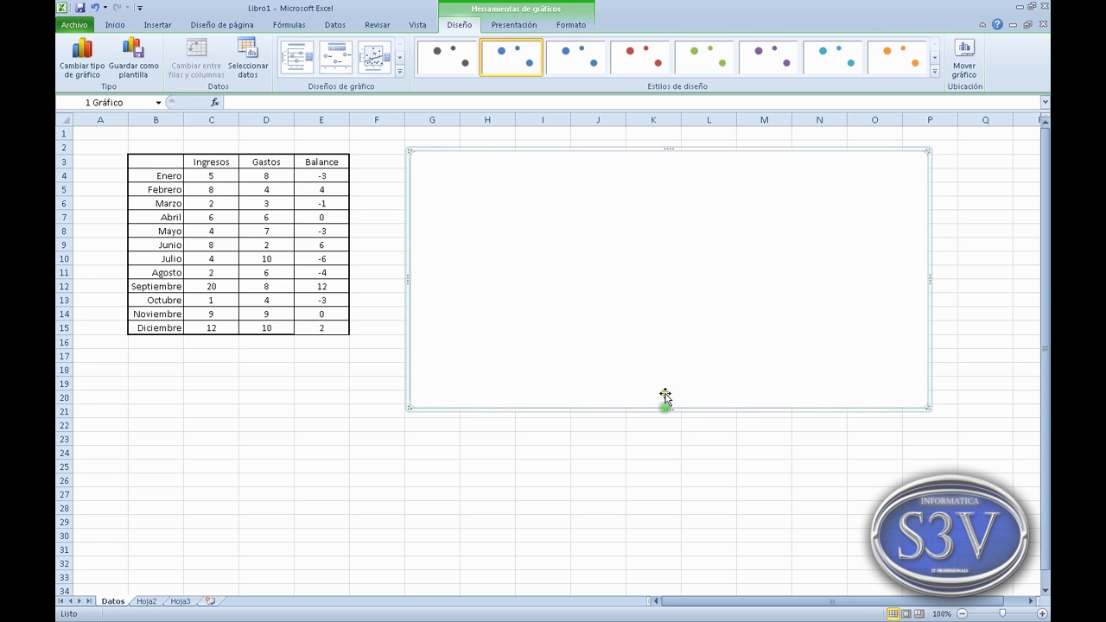
# Open the chart's Seleccionar origen de datos dialog from its shortcut menu.
pyautogui.rightClick(477, 273)
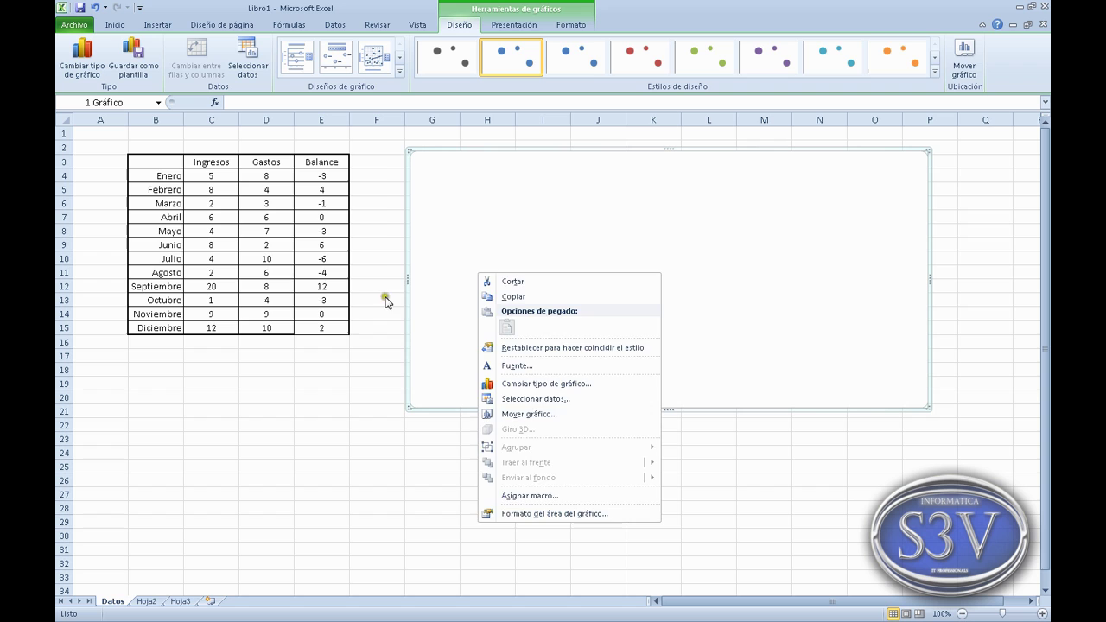
pyautogui.click(454, 262)
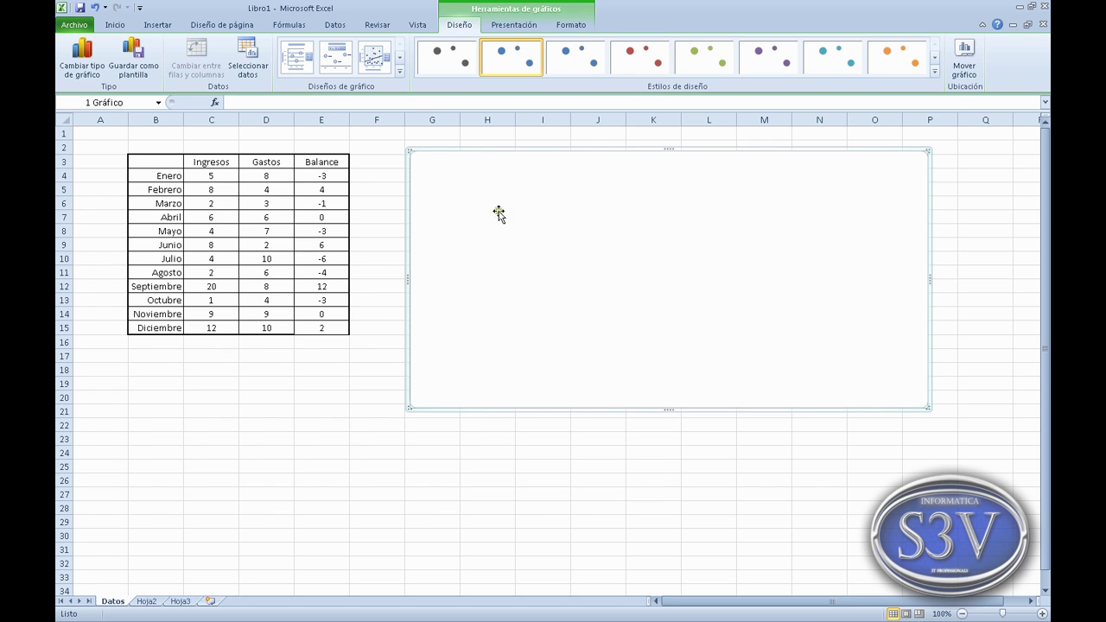
pyautogui.rightClick(487, 249)
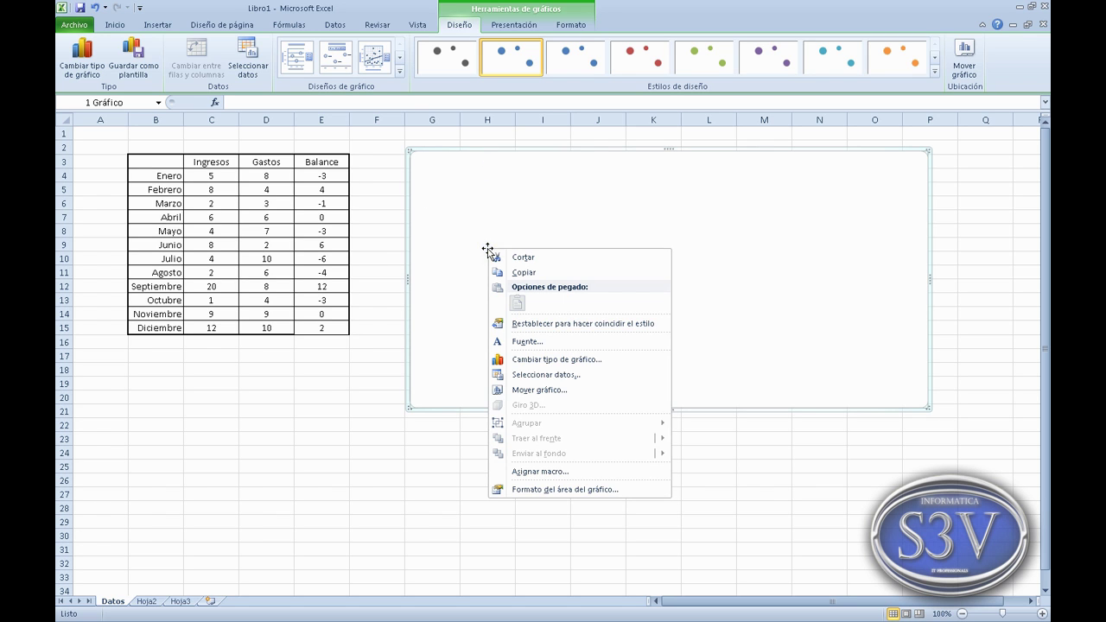
pyautogui.click(538, 374)
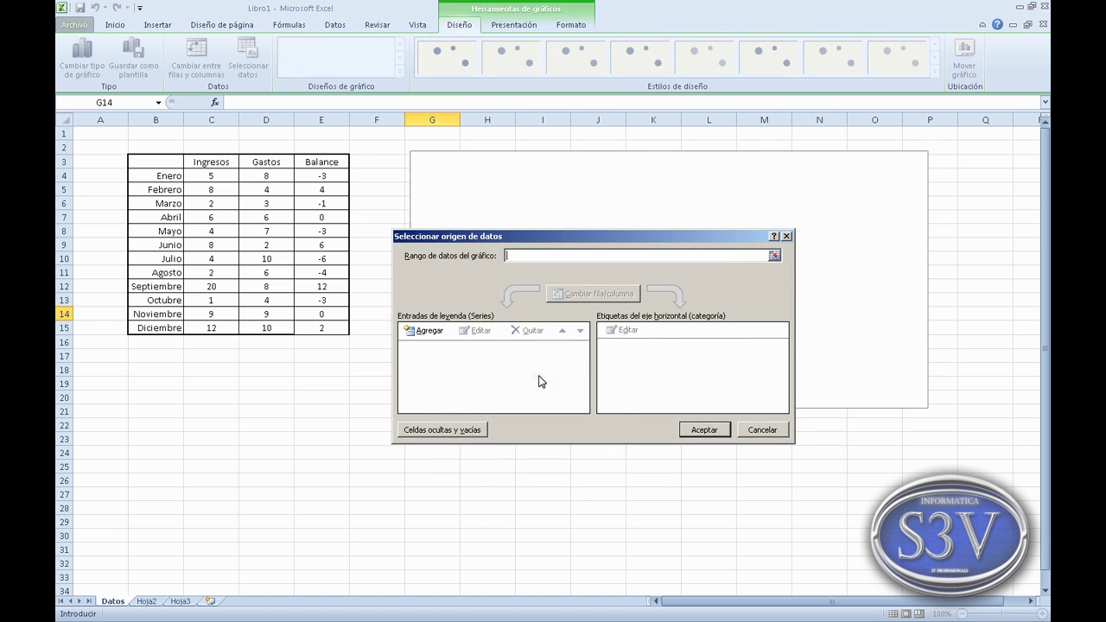
# Start adding a series, then cancel both the series editor and the data source dialog.
pyautogui.click(434, 335)
pyautogui.write('Ingresos')
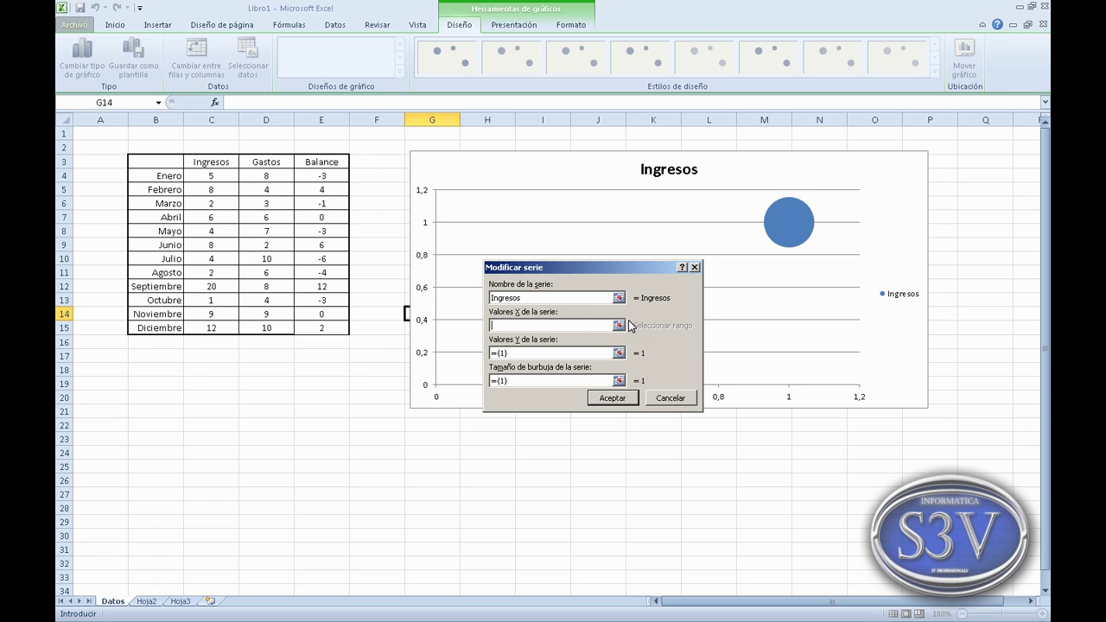
pyautogui.click(668, 398)
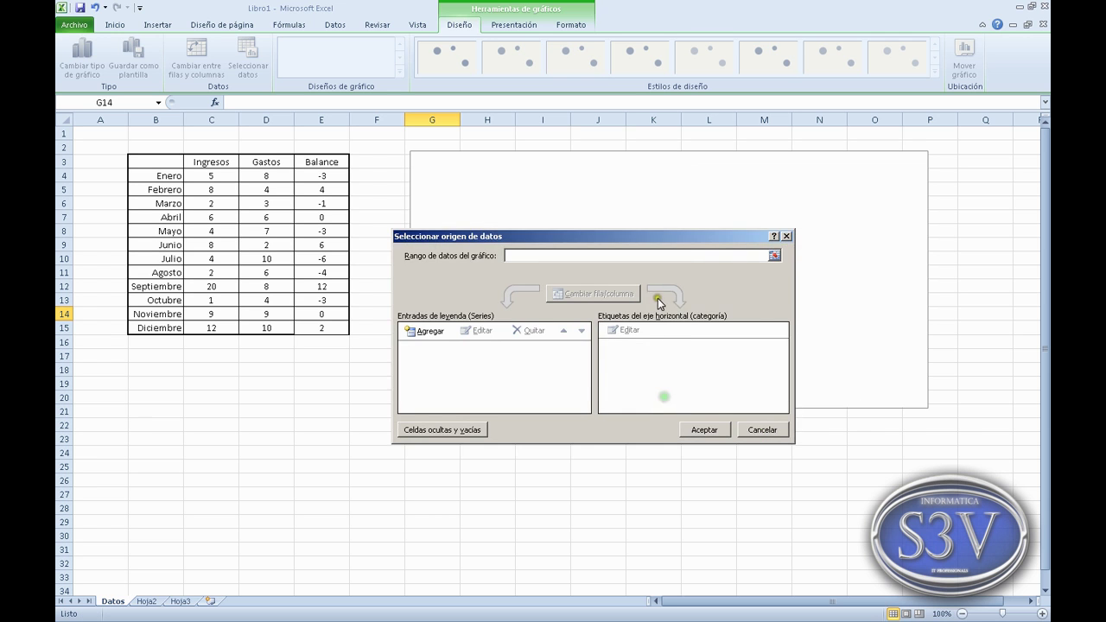
pyautogui.click(759, 423)
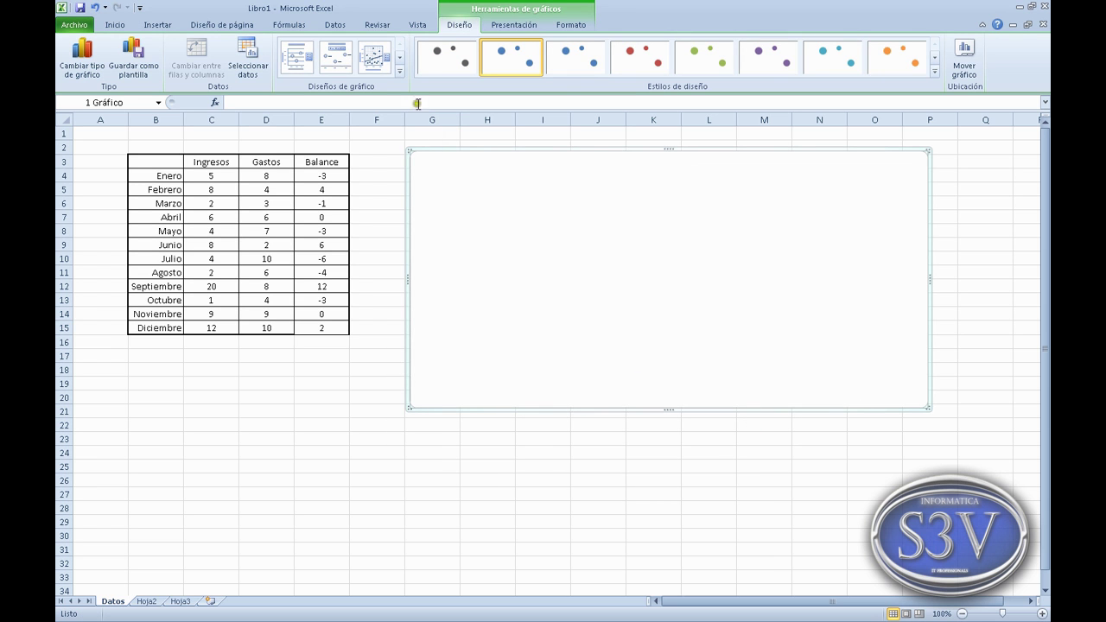
# Switch the chart to the first Line type after the Surface type is rejected.
pyautogui.click(400, 73)
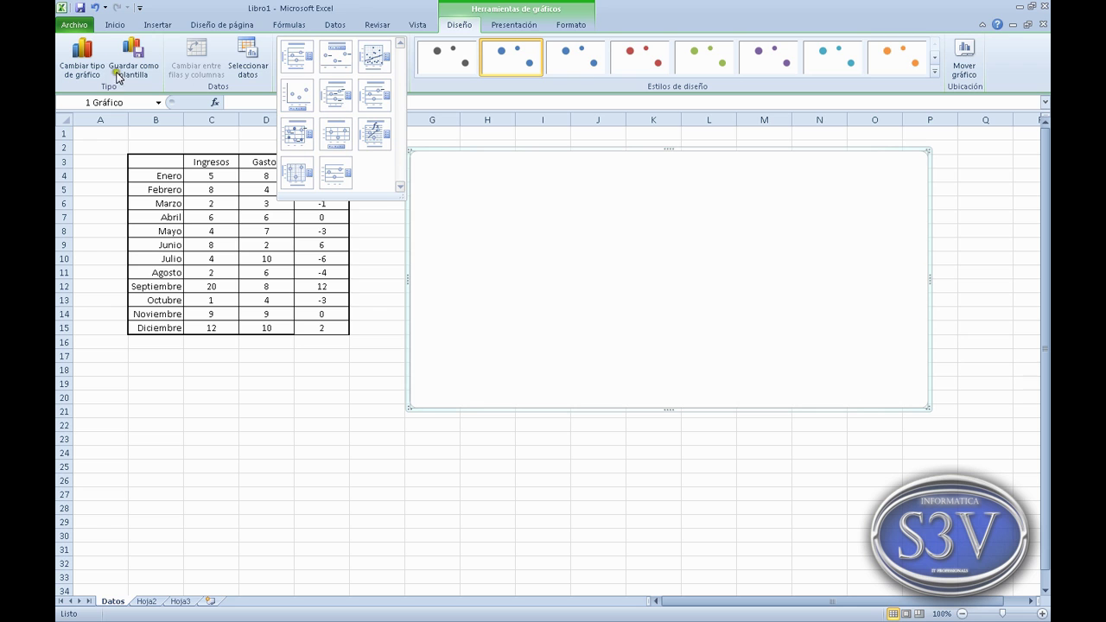
pyautogui.click(82, 67)
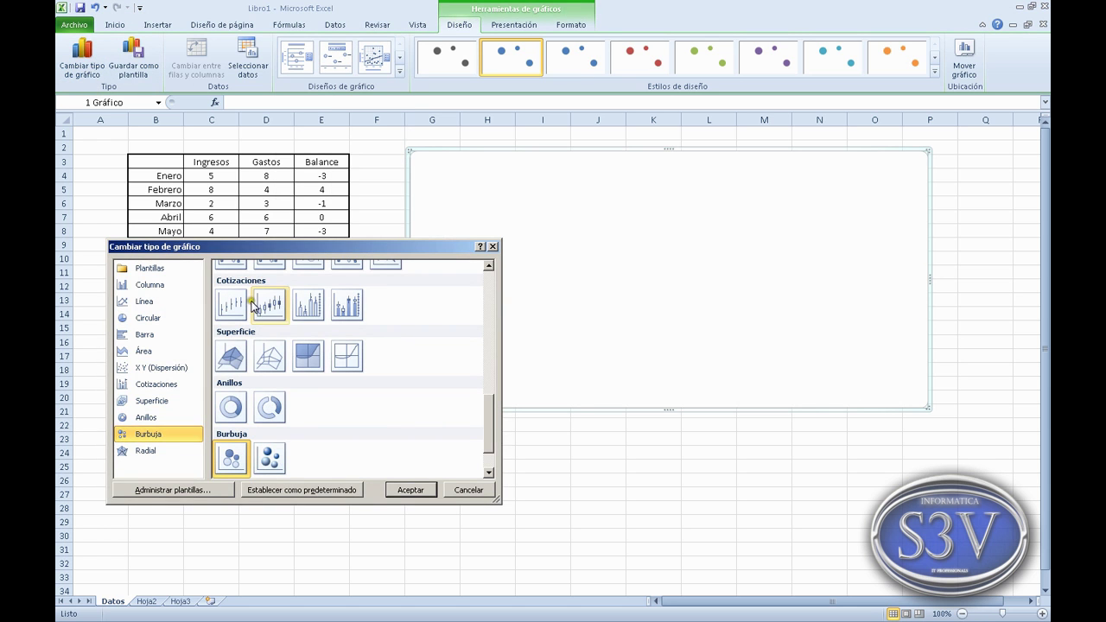
pyautogui.click(165, 447)
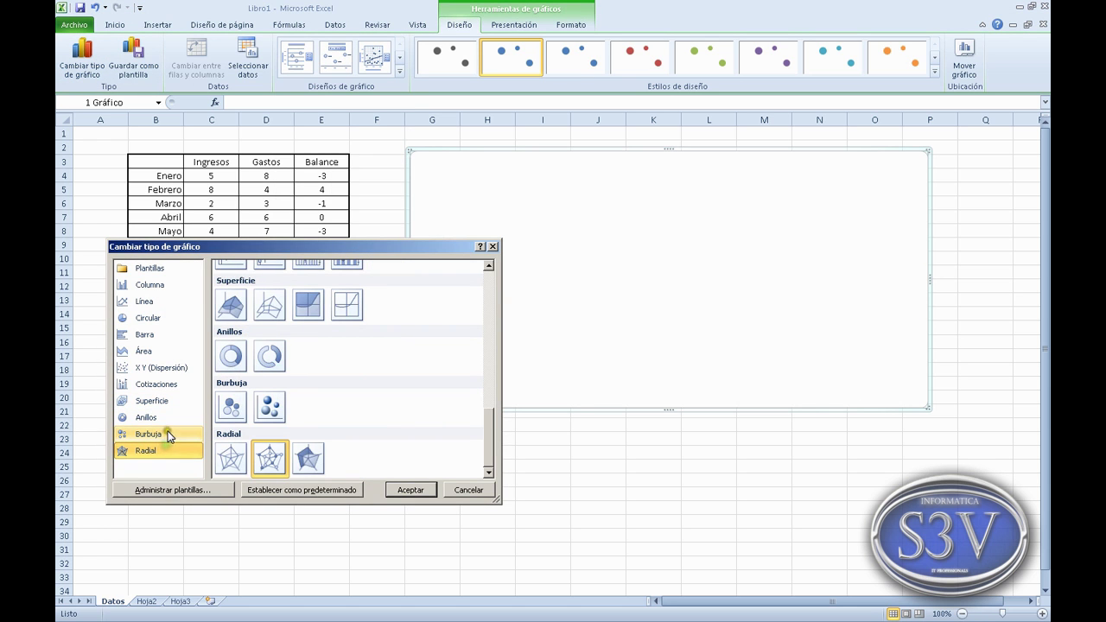
pyautogui.click(240, 312)
pyautogui.click(400, 489)
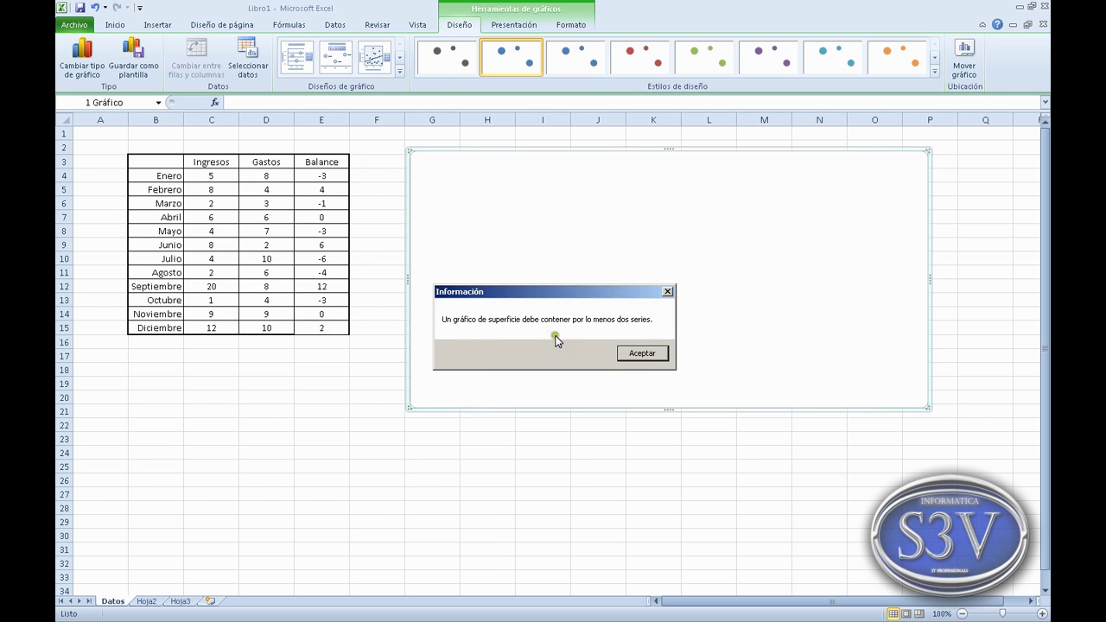
pyautogui.click(642, 354)
pyautogui.moveTo(487, 432); pyautogui.dragTo(493, 290)
pyautogui.click(231, 292)
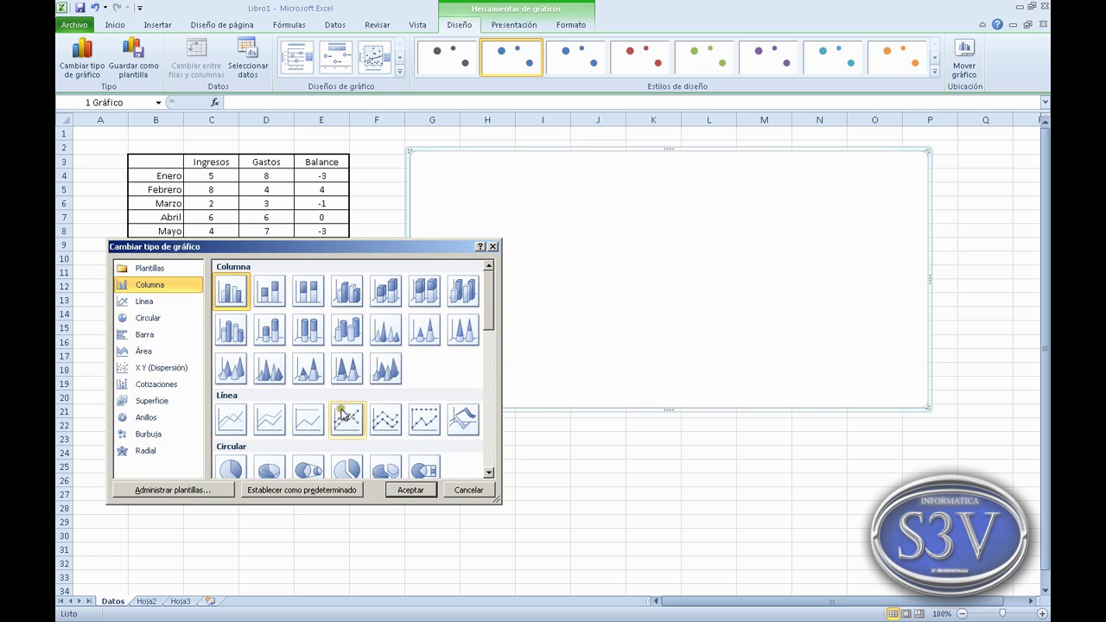
pyautogui.click(230, 420)
pyautogui.click(411, 491)
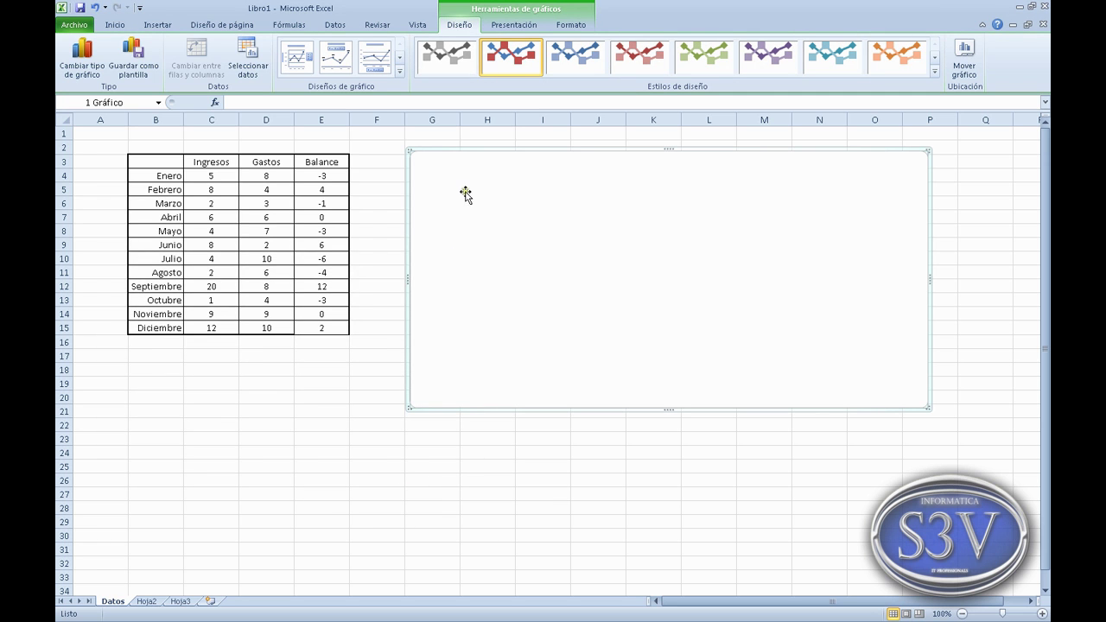
# Add an INgresos series with values from C4:C15 and apply it to the chart.
pyautogui.rightClick(488, 215)
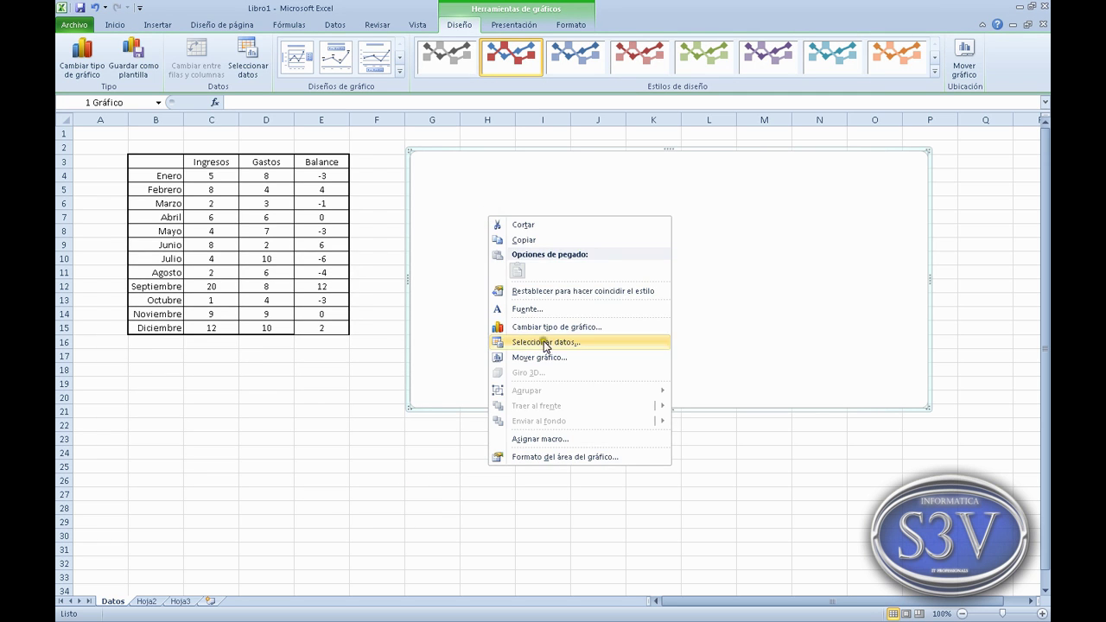
pyautogui.click(545, 344)
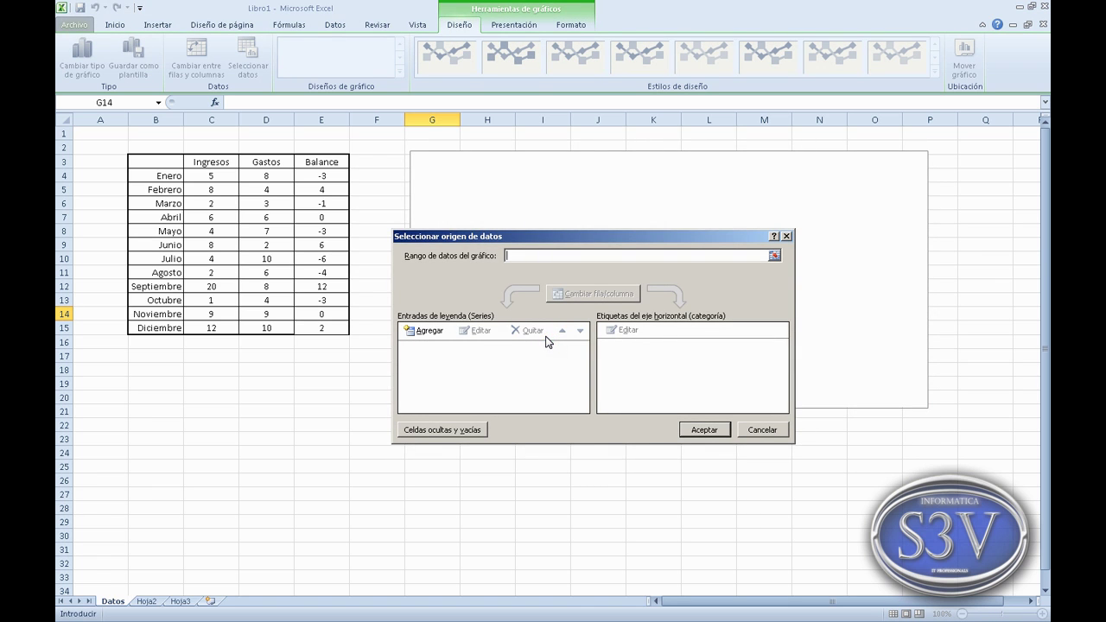
pyautogui.click(423, 330)
pyautogui.write('INgresos')
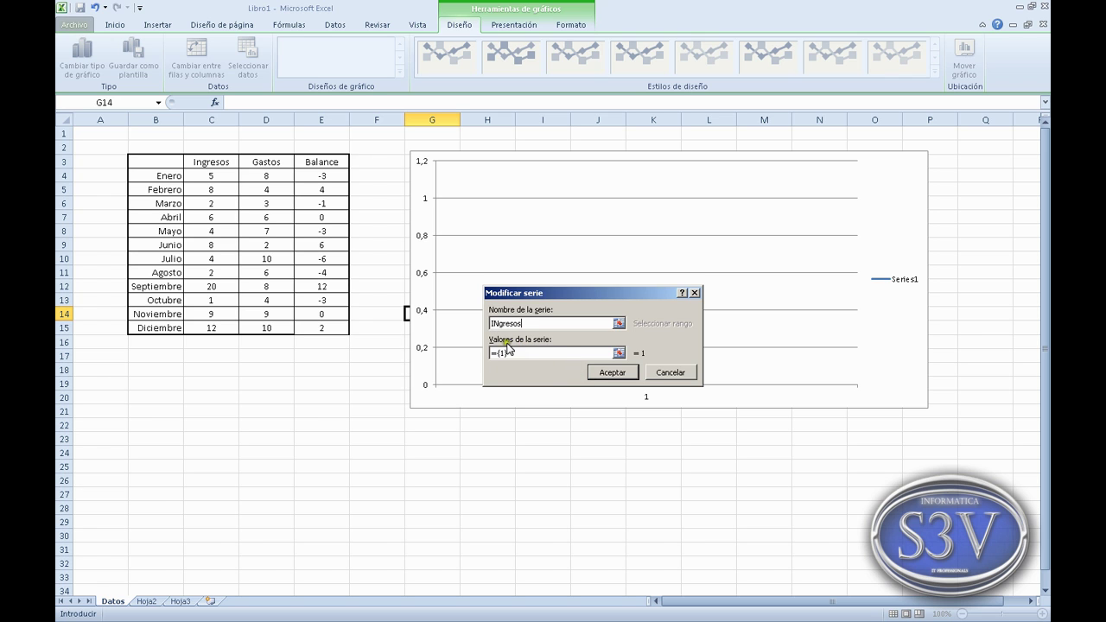
pyautogui.click(619, 354)
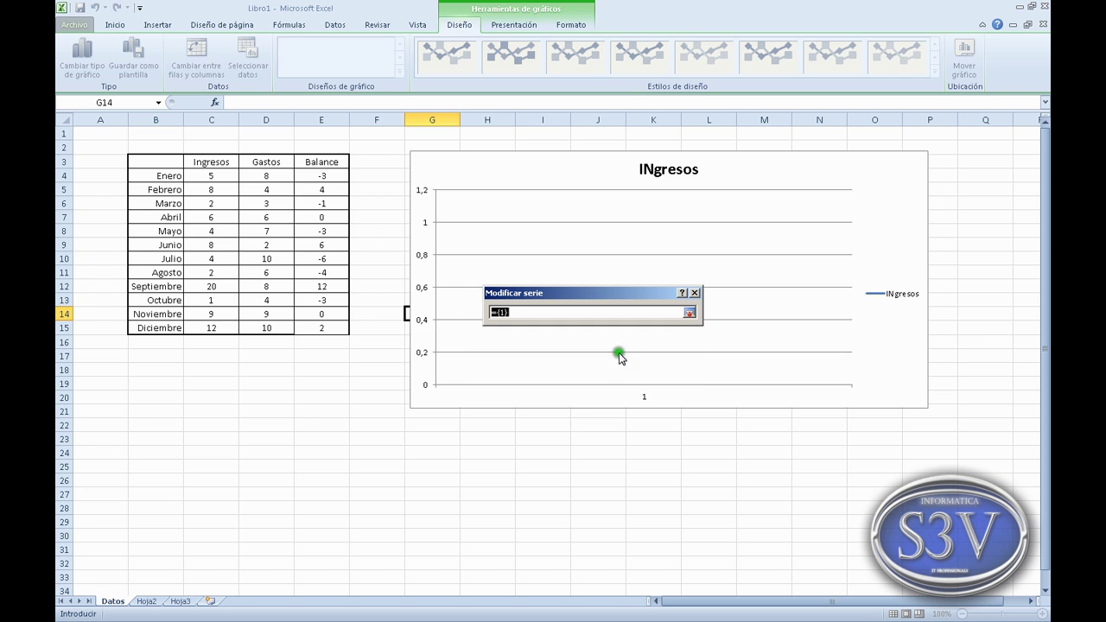
pyautogui.moveTo(217, 176); pyautogui.dragTo(211, 327)
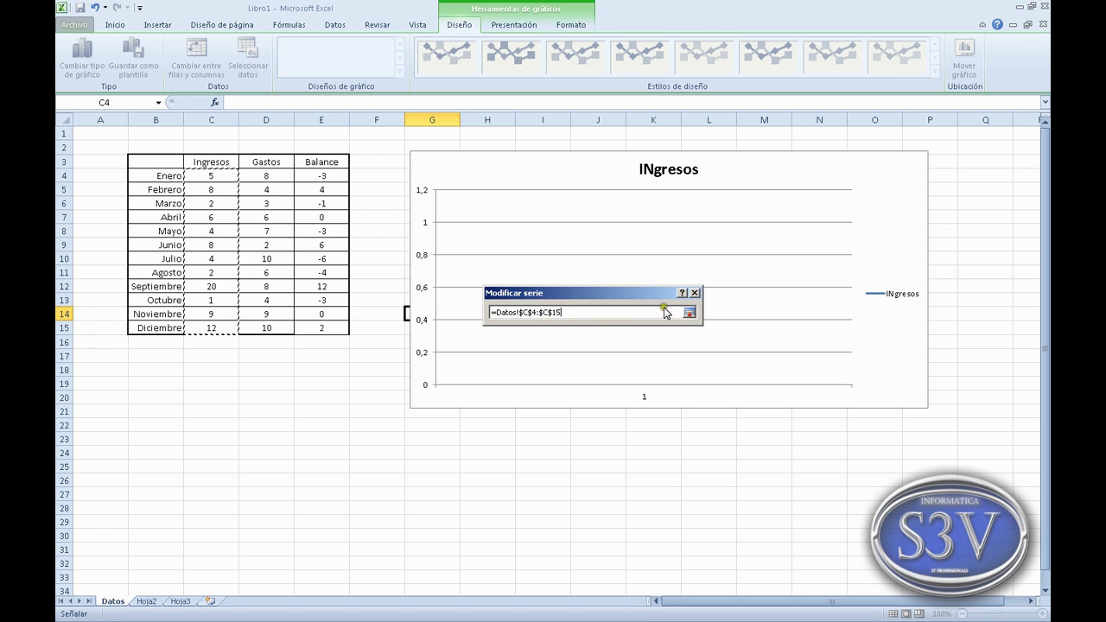
pyautogui.press('Return')
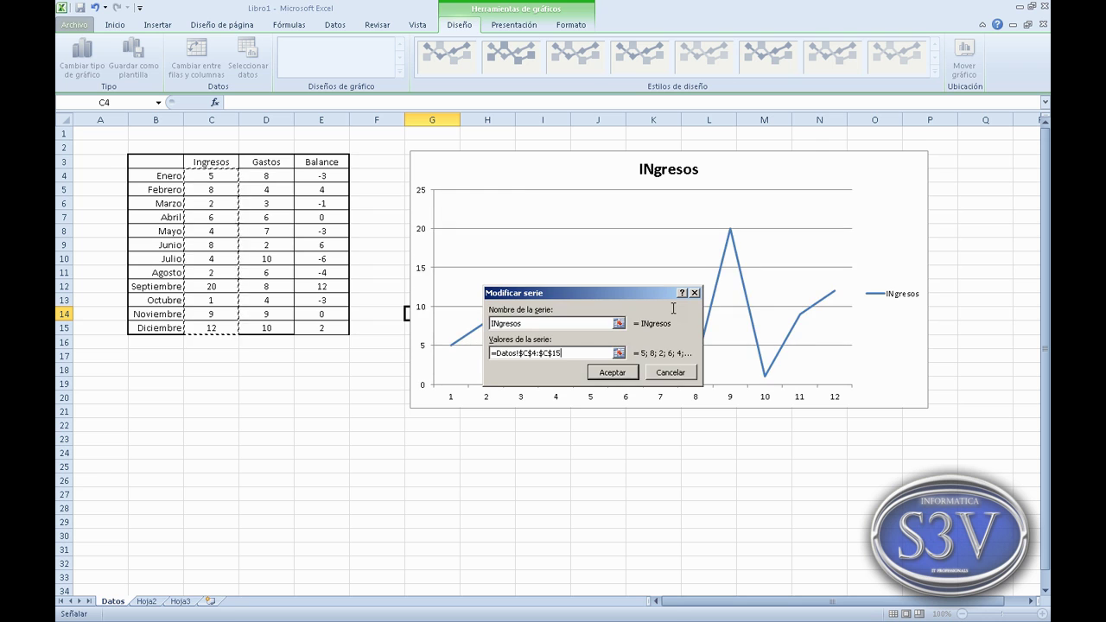
pyautogui.click(615, 372)
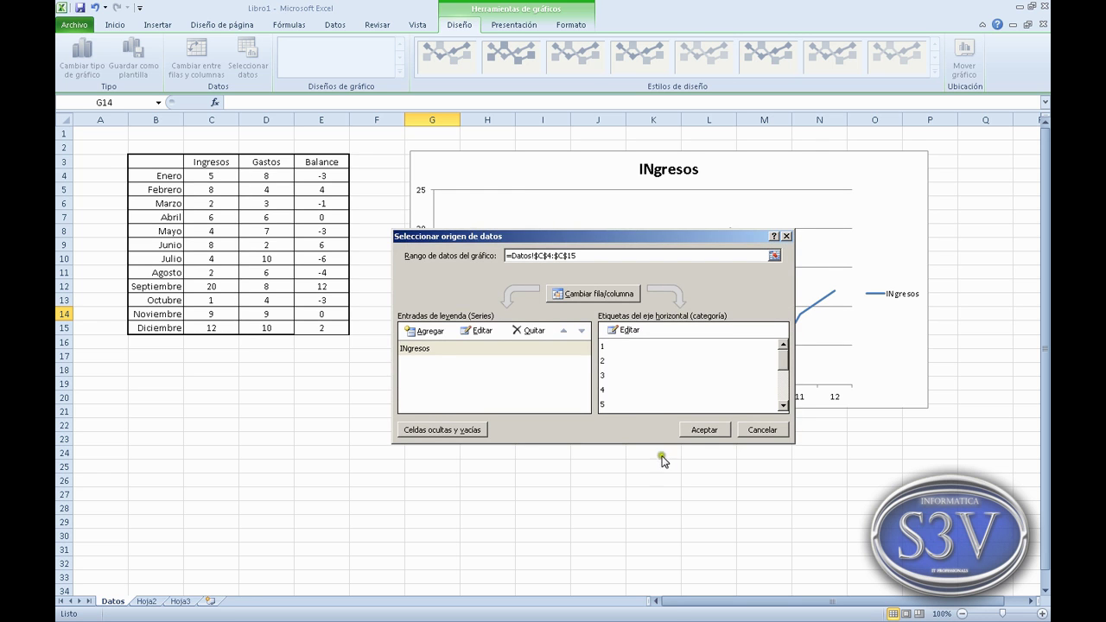
pyautogui.click(702, 432)
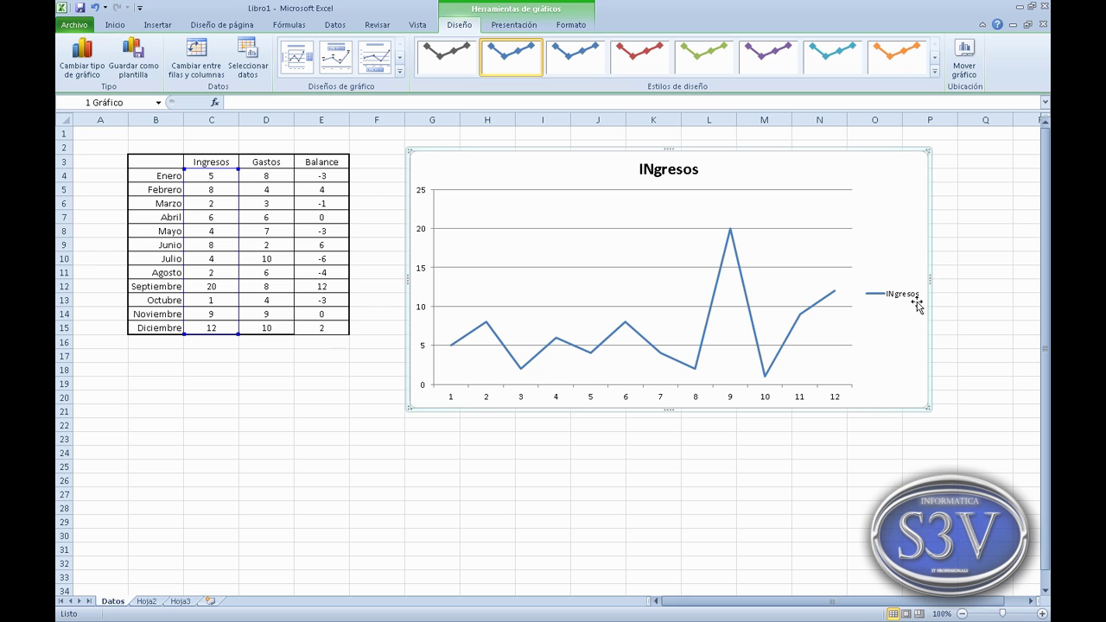
# Link the INgresos series name to header cell C3 so the title and legend read Ingresos.
pyautogui.rightClick(904, 298)
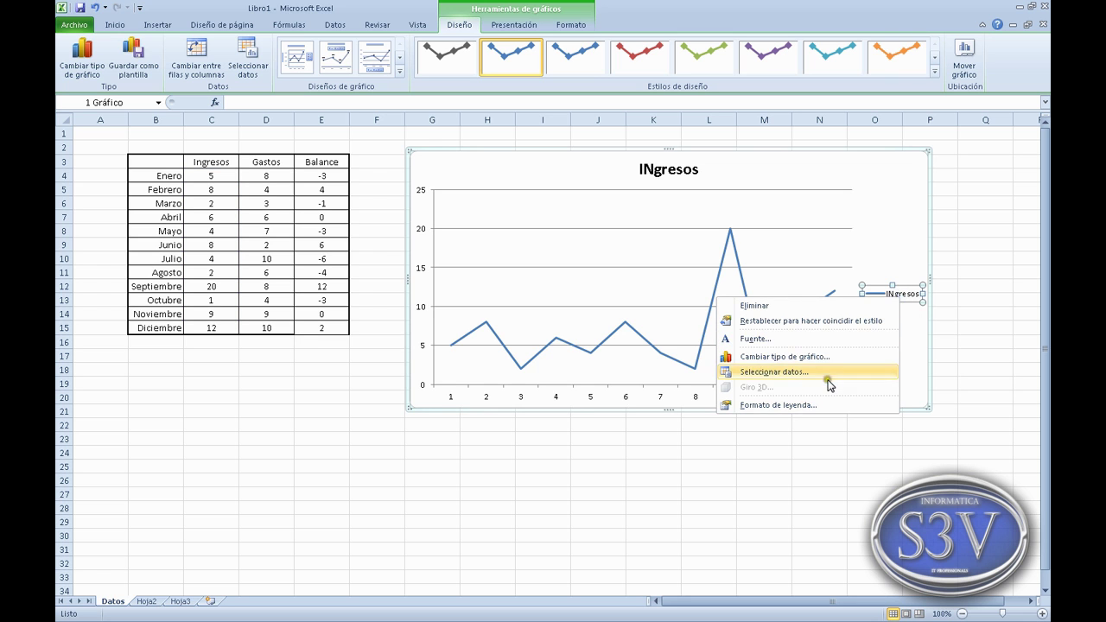
pyautogui.click(888, 253)
pyautogui.rightClick(891, 227)
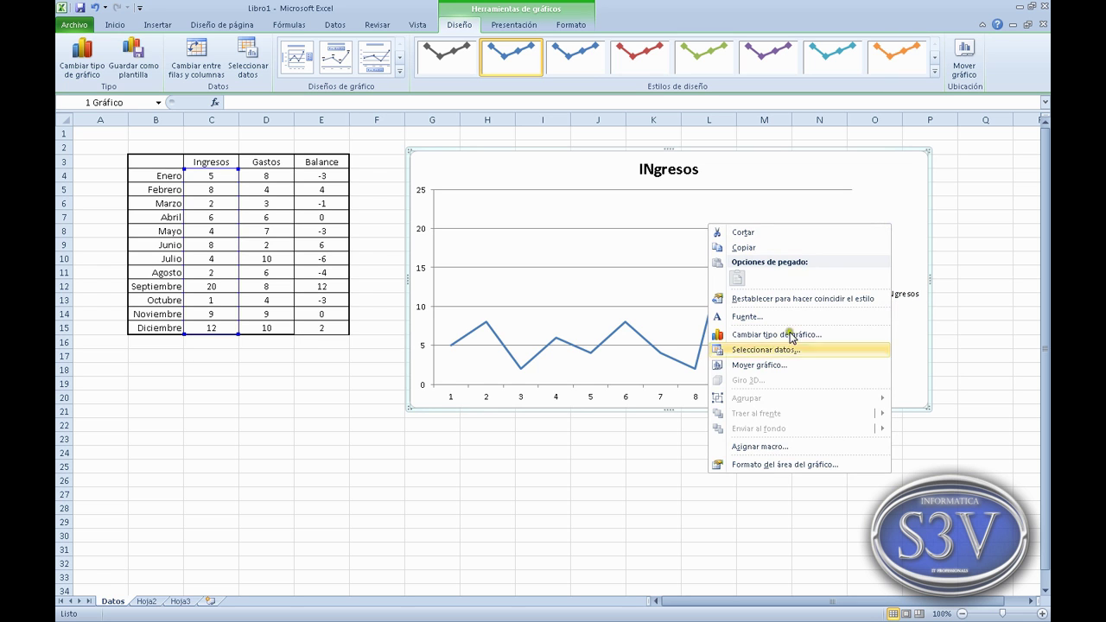
pyautogui.click(815, 349)
pyautogui.click(424, 348)
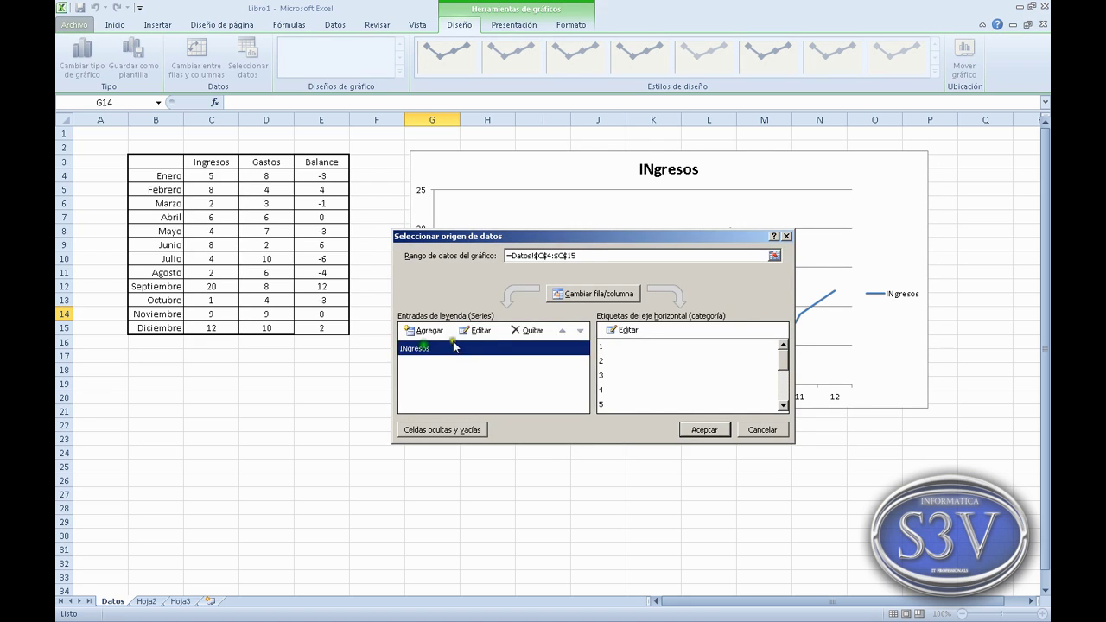
pyautogui.click(471, 330)
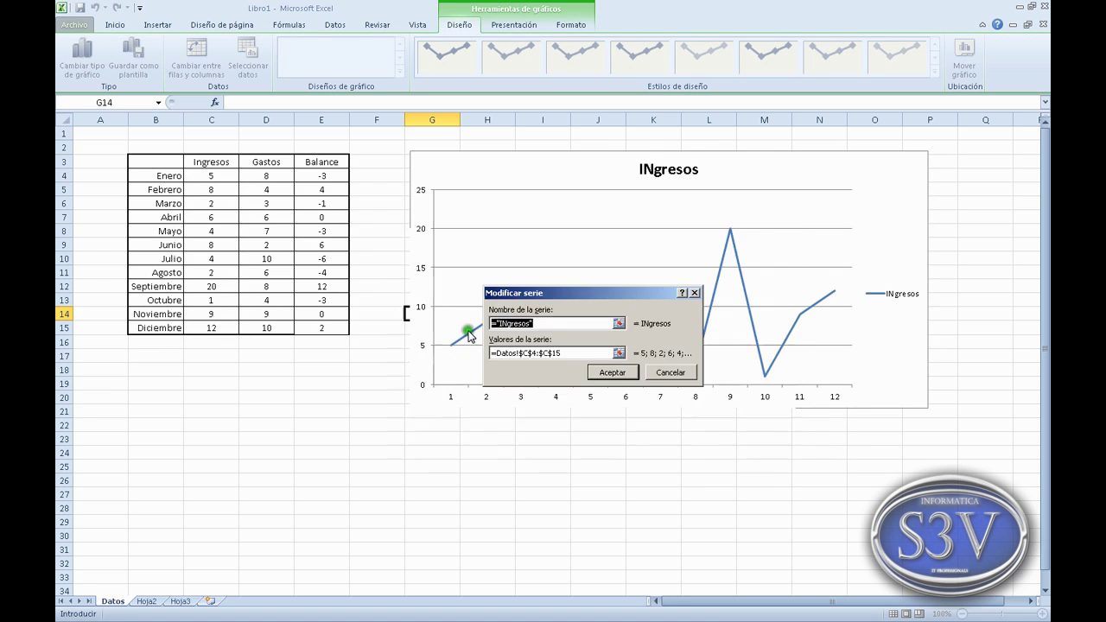
pyautogui.click(619, 324)
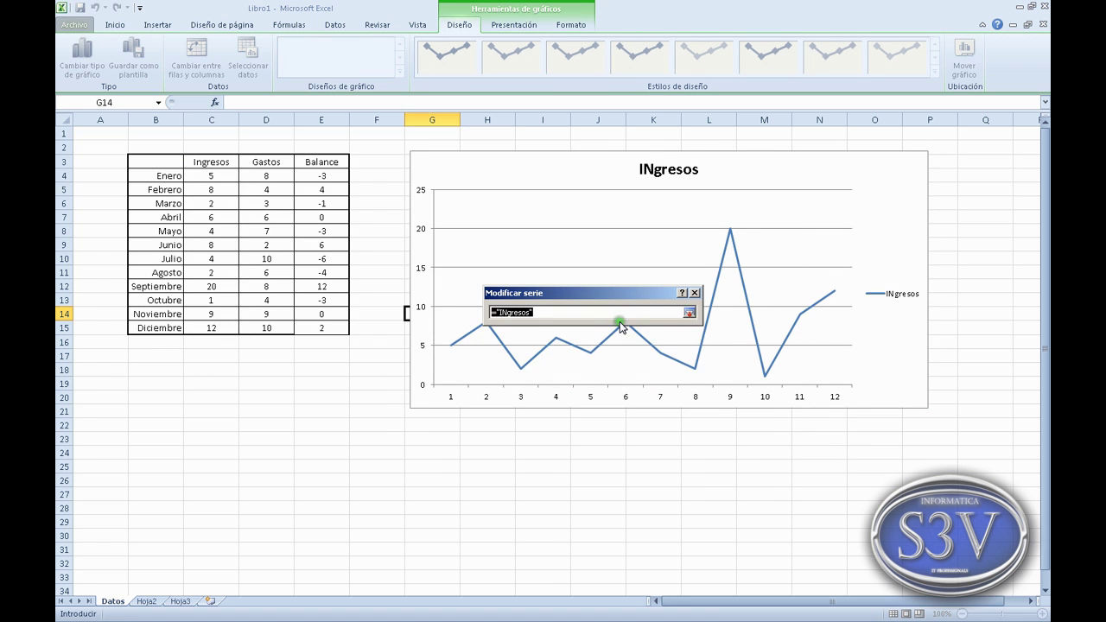
pyautogui.click(219, 161)
pyautogui.press('Return')
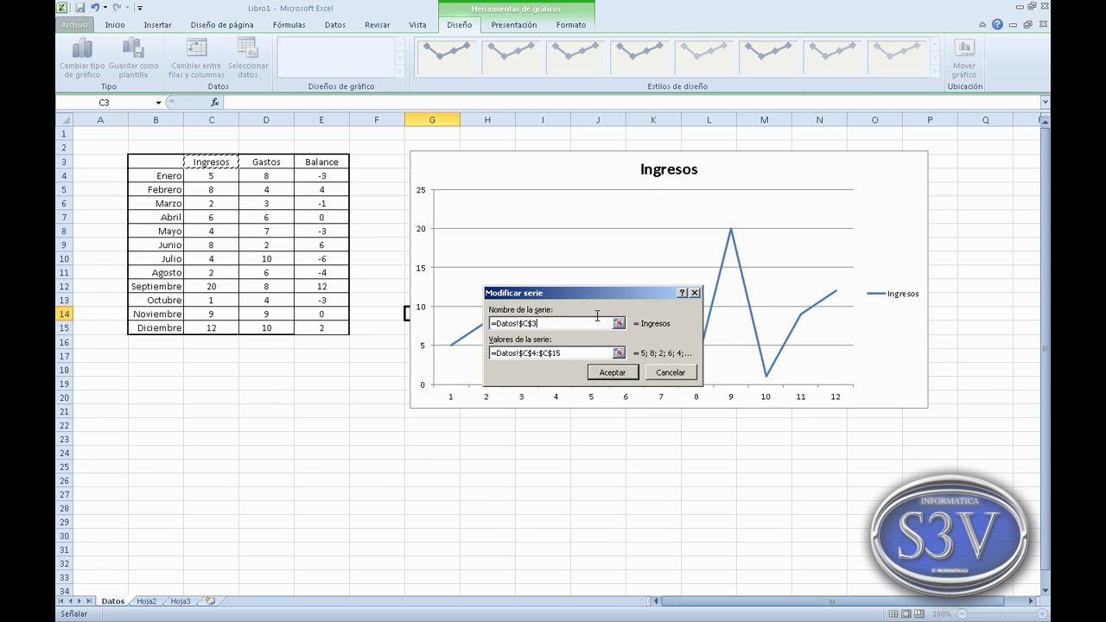
pyautogui.click(613, 372)
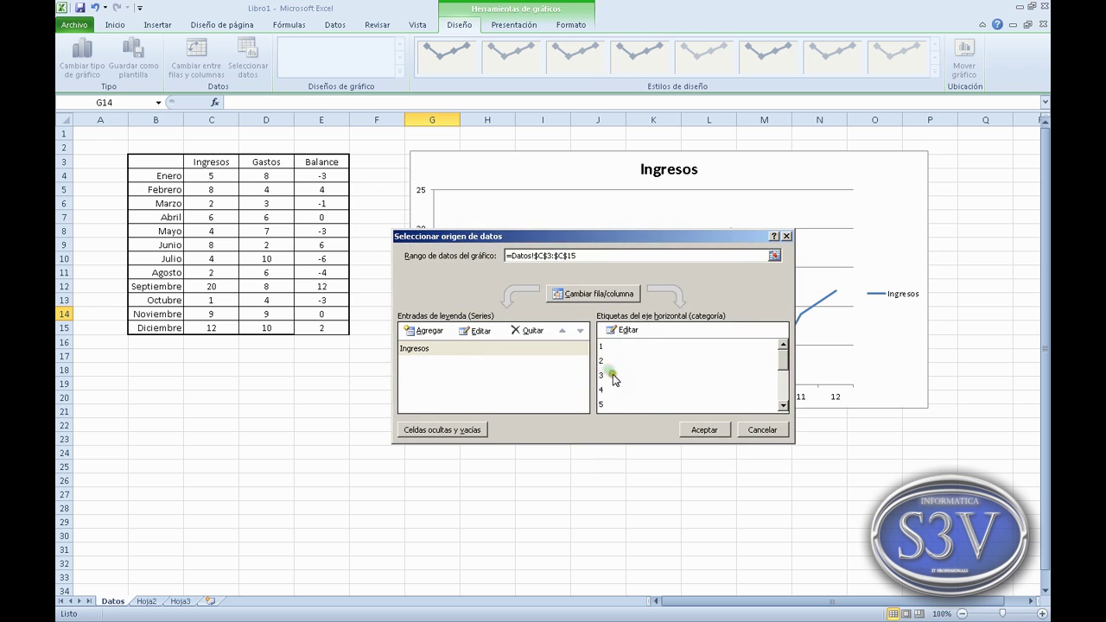
pyautogui.click(695, 429)
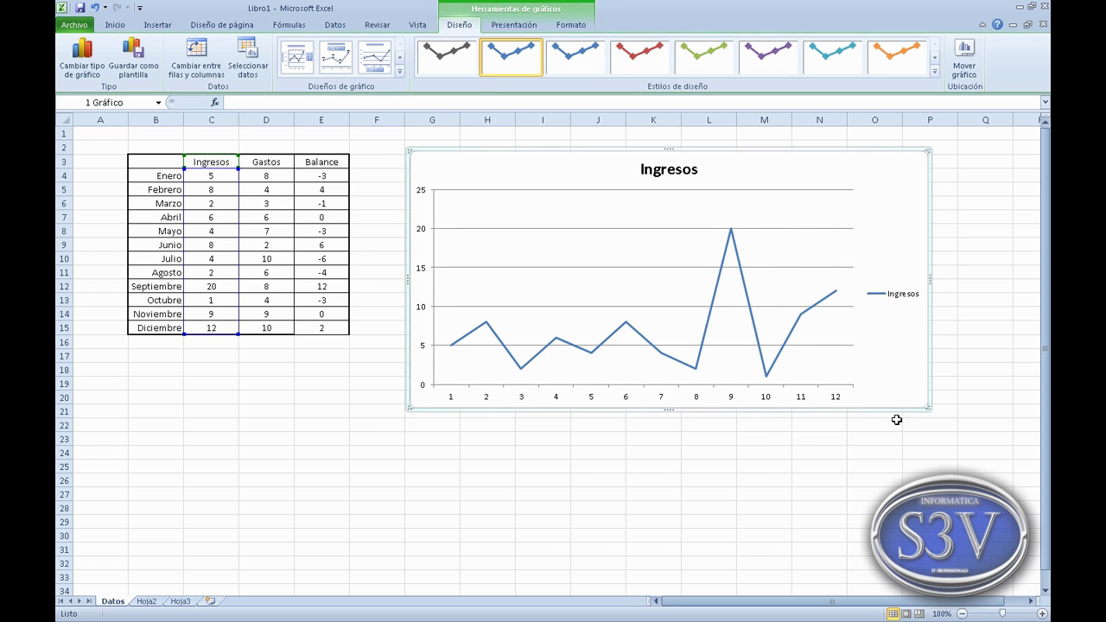
# Add a Gastos series named from D3 with values D4:D15.
pyautogui.rightClick(893, 336)
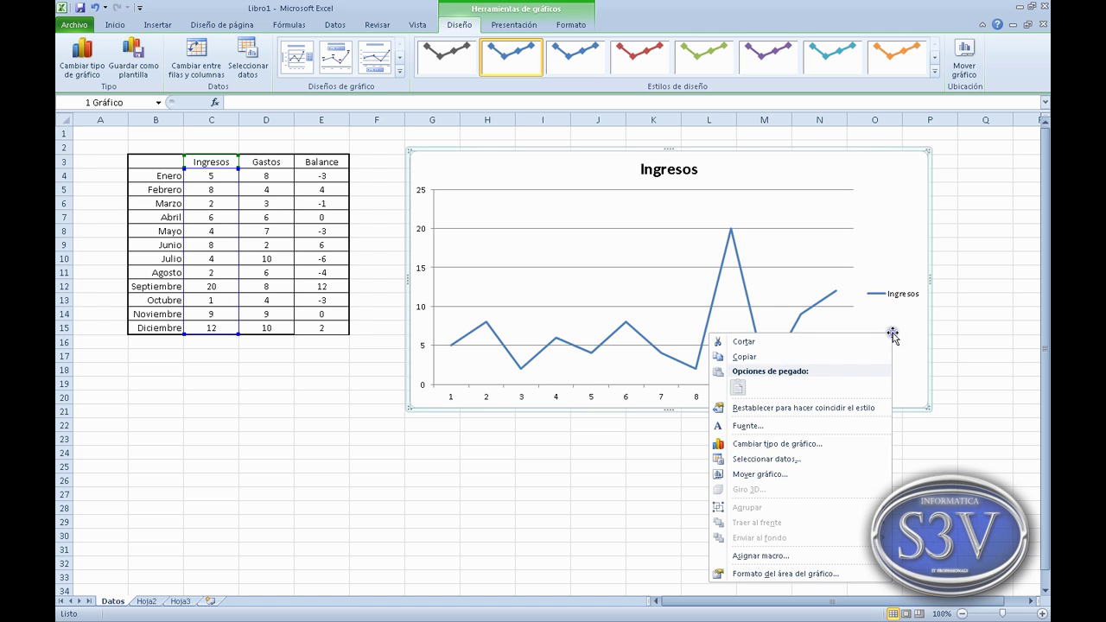
pyautogui.click(806, 468)
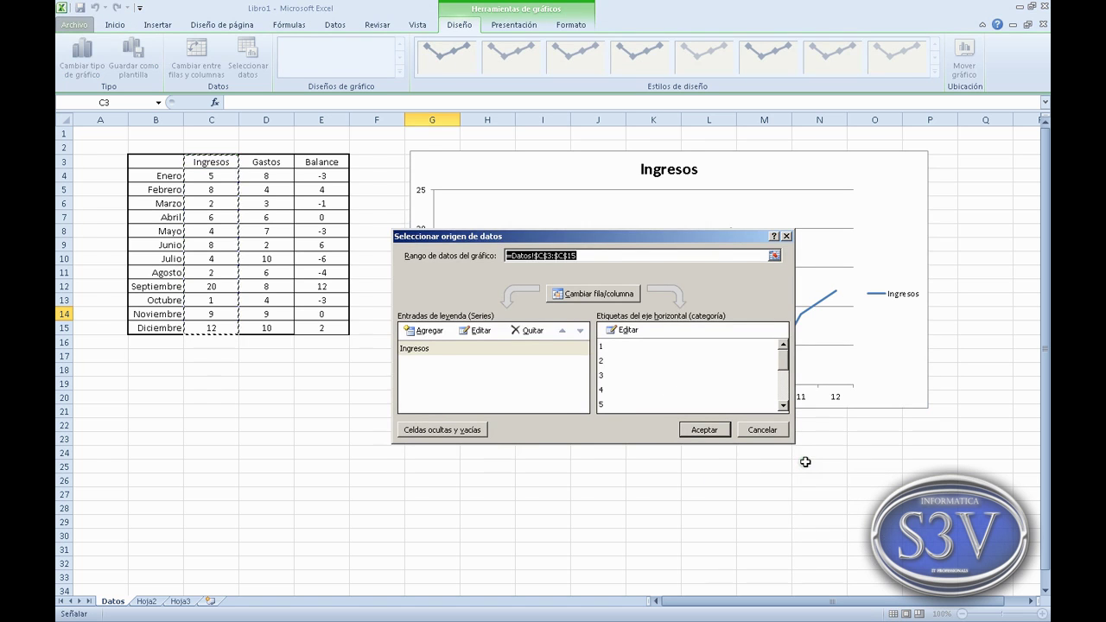
pyautogui.click(424, 332)
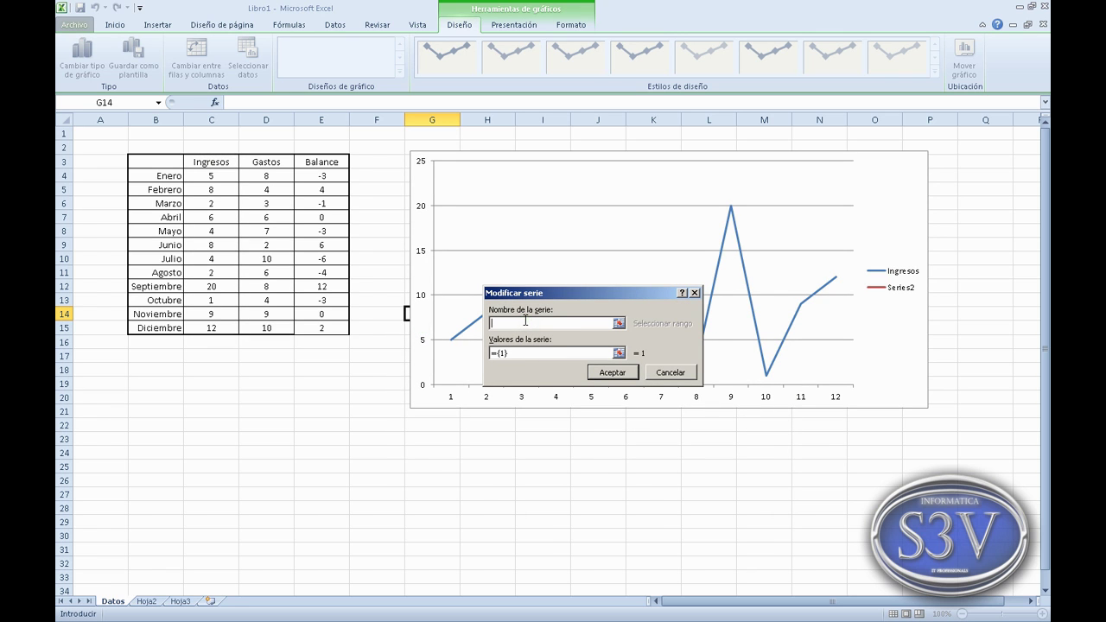
pyautogui.click(617, 323)
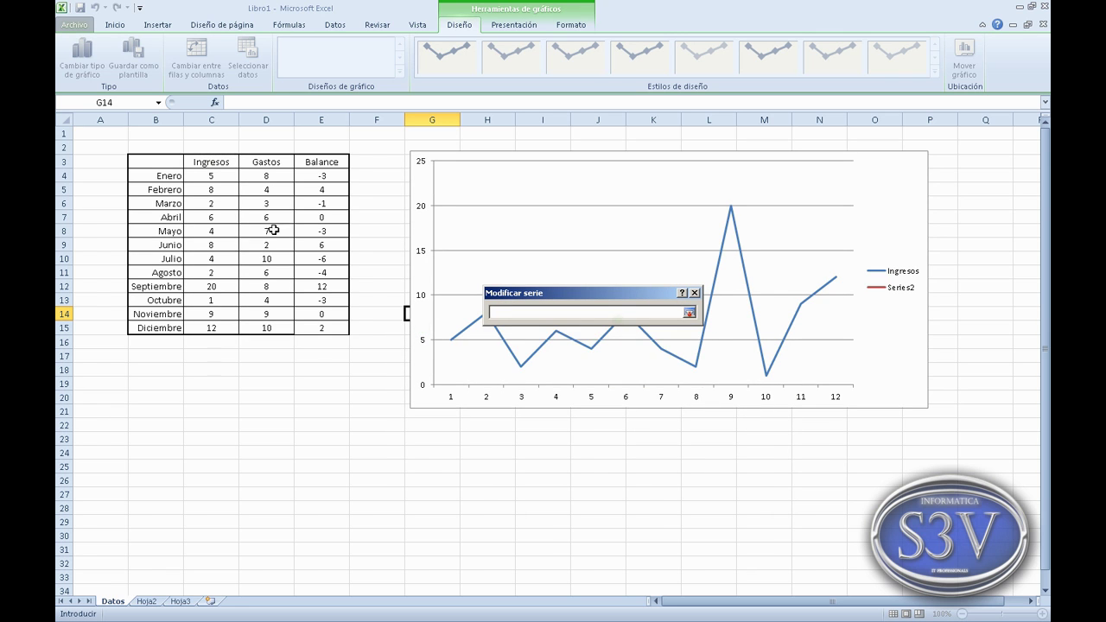
pyautogui.click(255, 163)
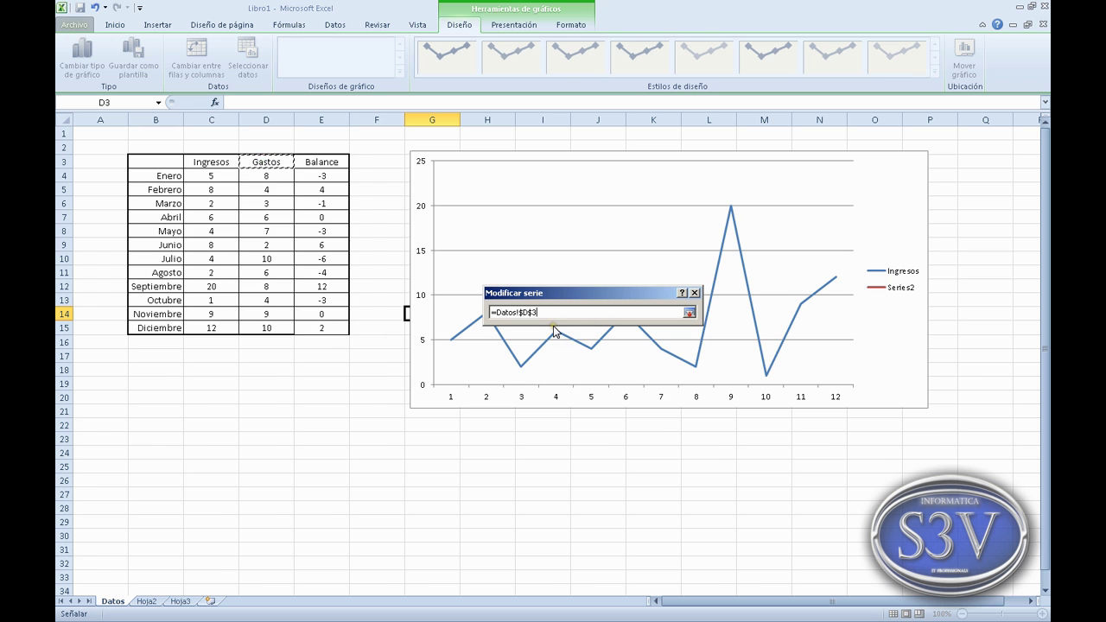
pyautogui.press('Return')
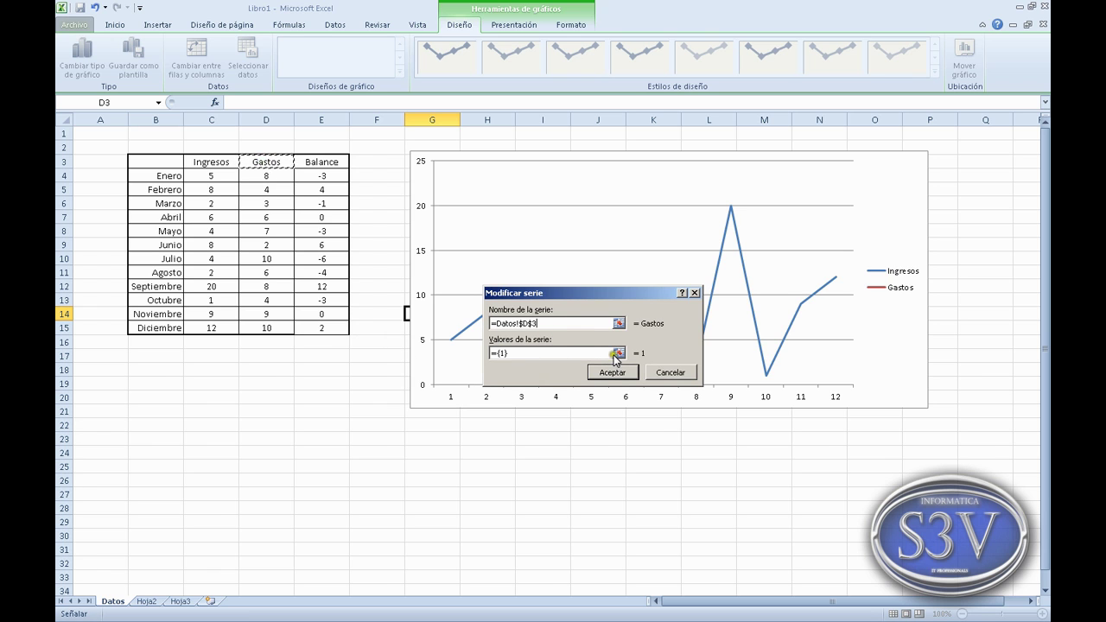
pyautogui.click(618, 354)
pyautogui.click(271, 172)
pyautogui.moveTo(271, 172); pyautogui.dragTo(265, 327)
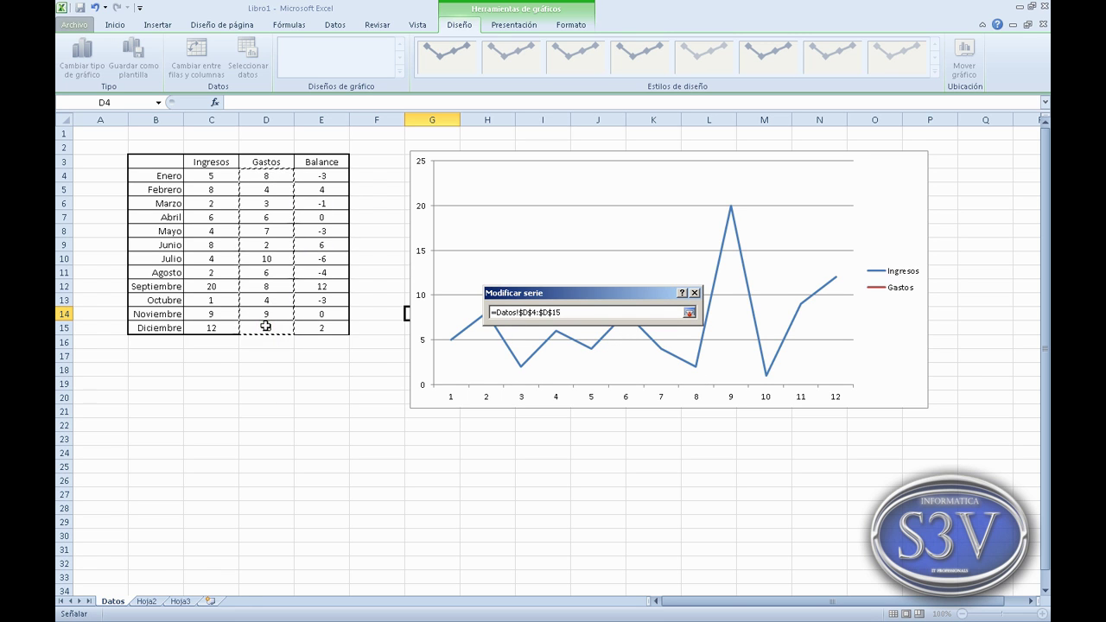
pyautogui.press('Return')
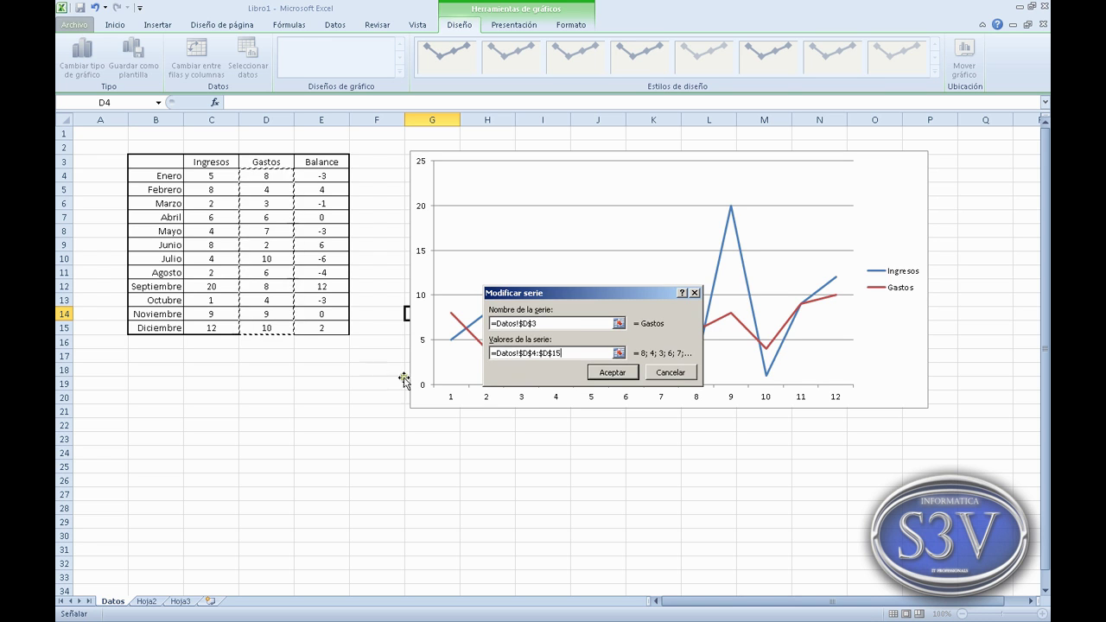
pyautogui.click(611, 376)
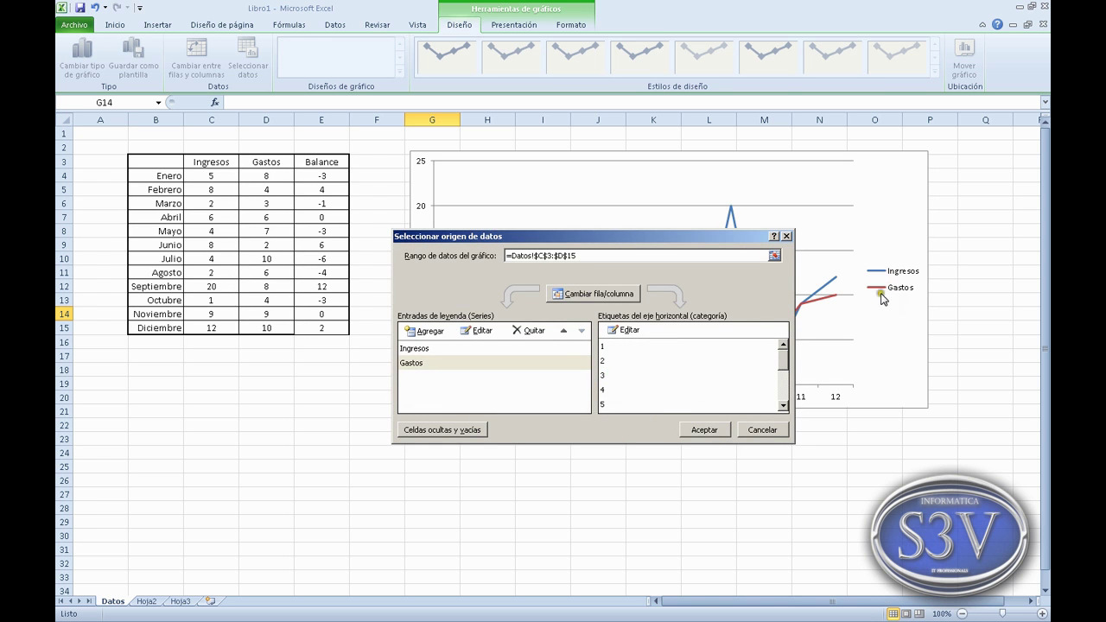
# Add a Balance series named from E3 with values E4:E15, keeping three series.
pyautogui.click(424, 331)
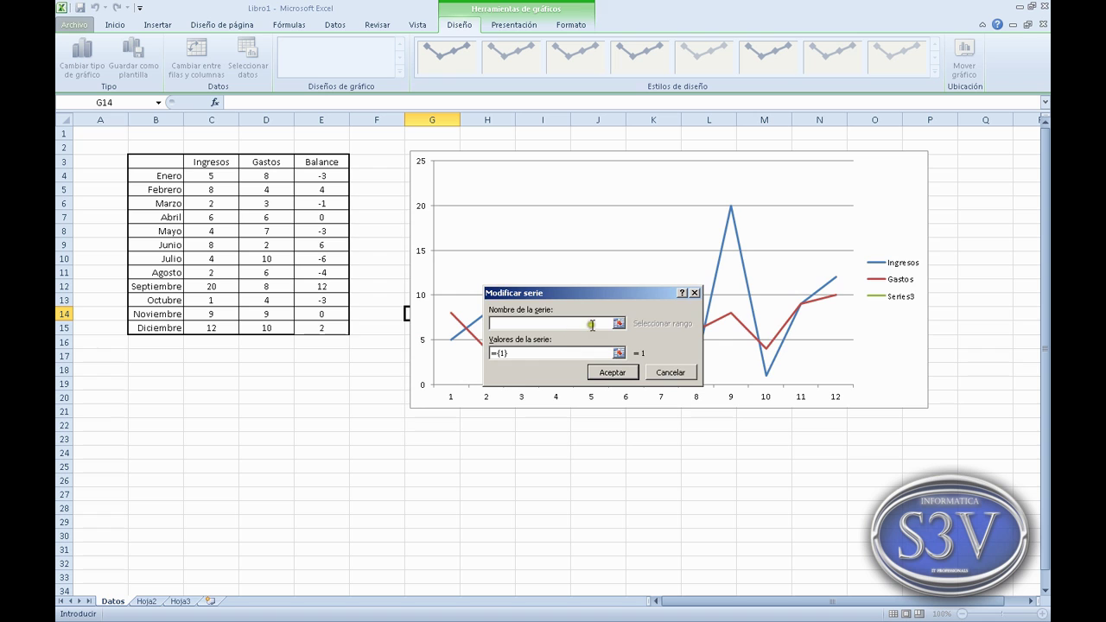
pyautogui.click(619, 325)
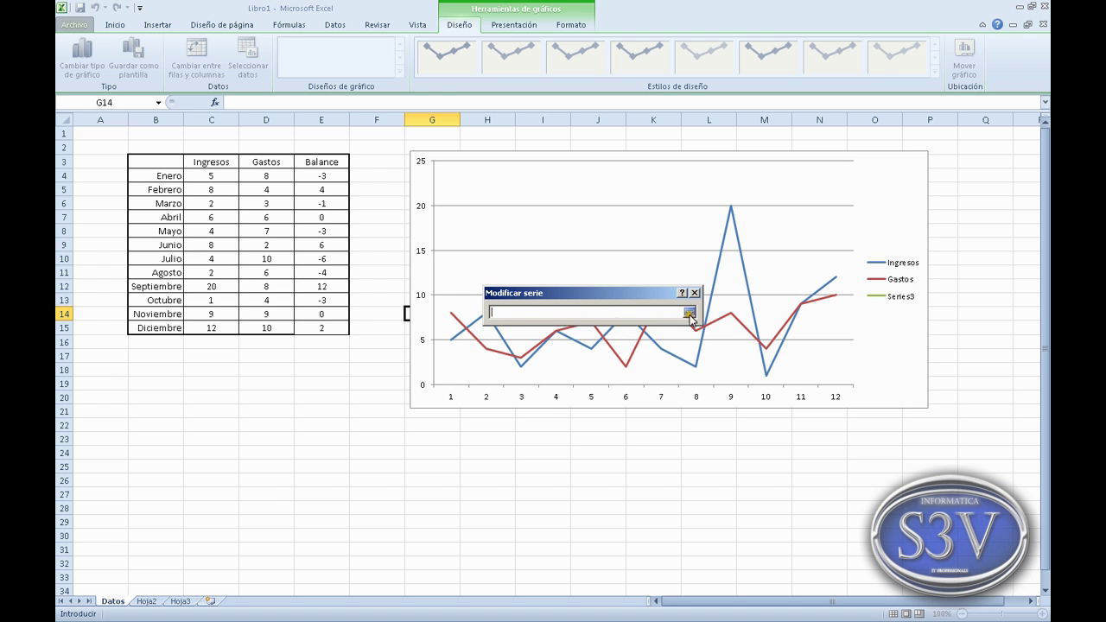
pyautogui.click(326, 164)
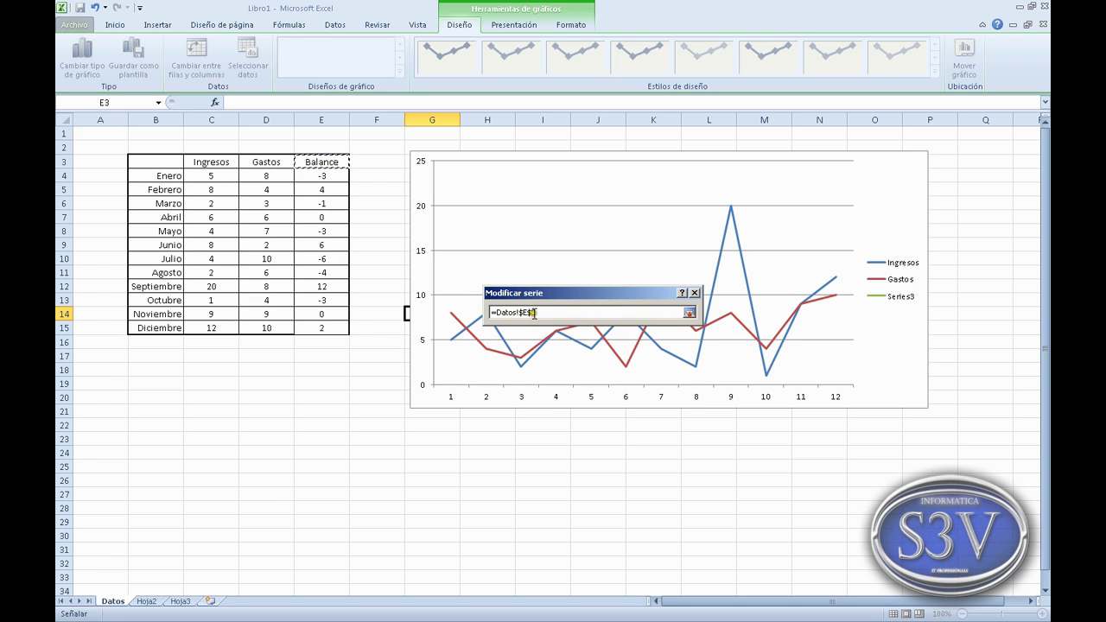
pyautogui.press('Return')
pyautogui.click(622, 355)
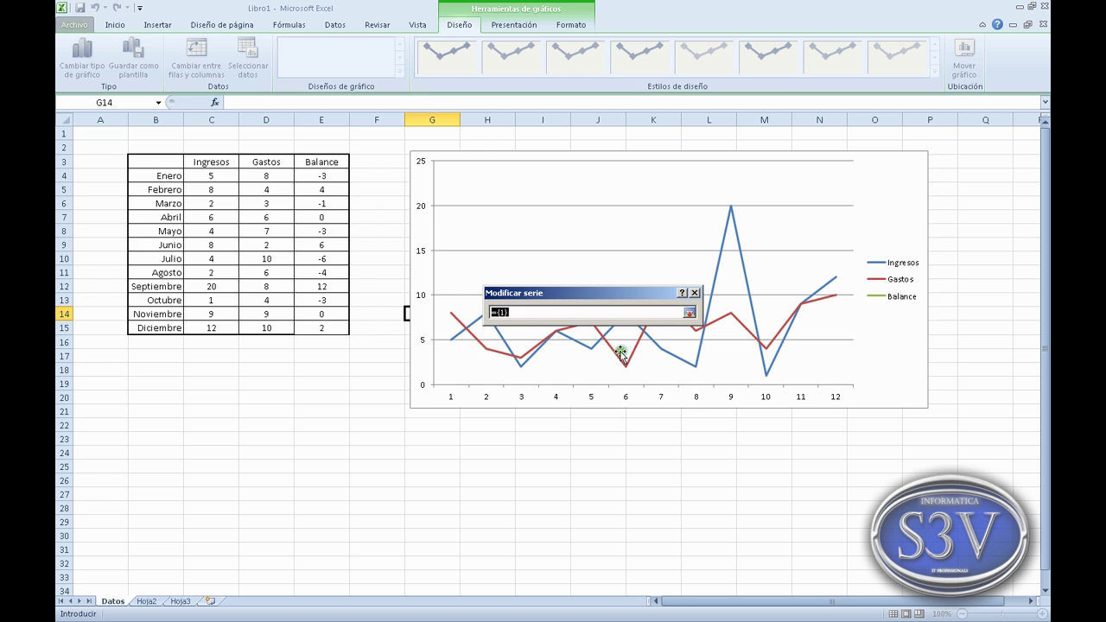
pyautogui.moveTo(321, 175); pyautogui.dragTo(320, 325)
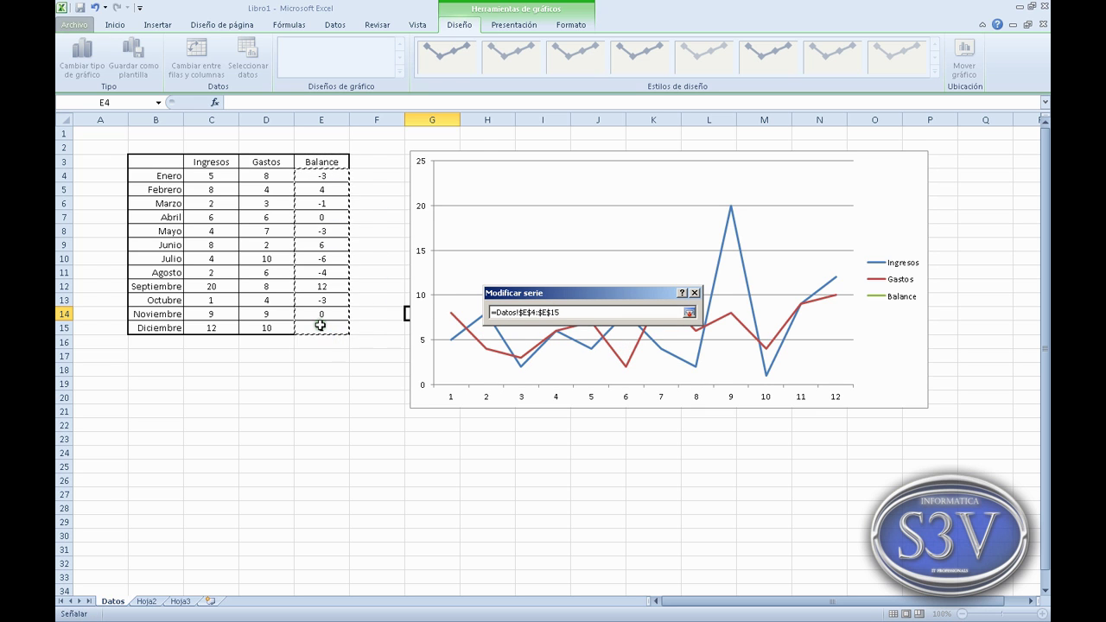
pyautogui.press('Return')
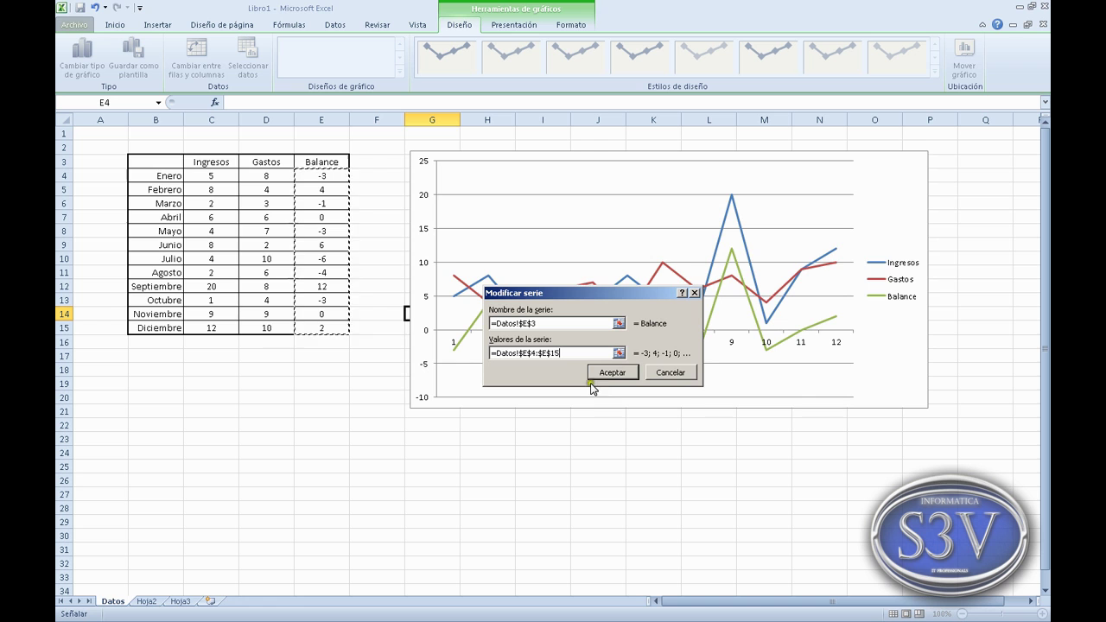
pyautogui.click(612, 372)
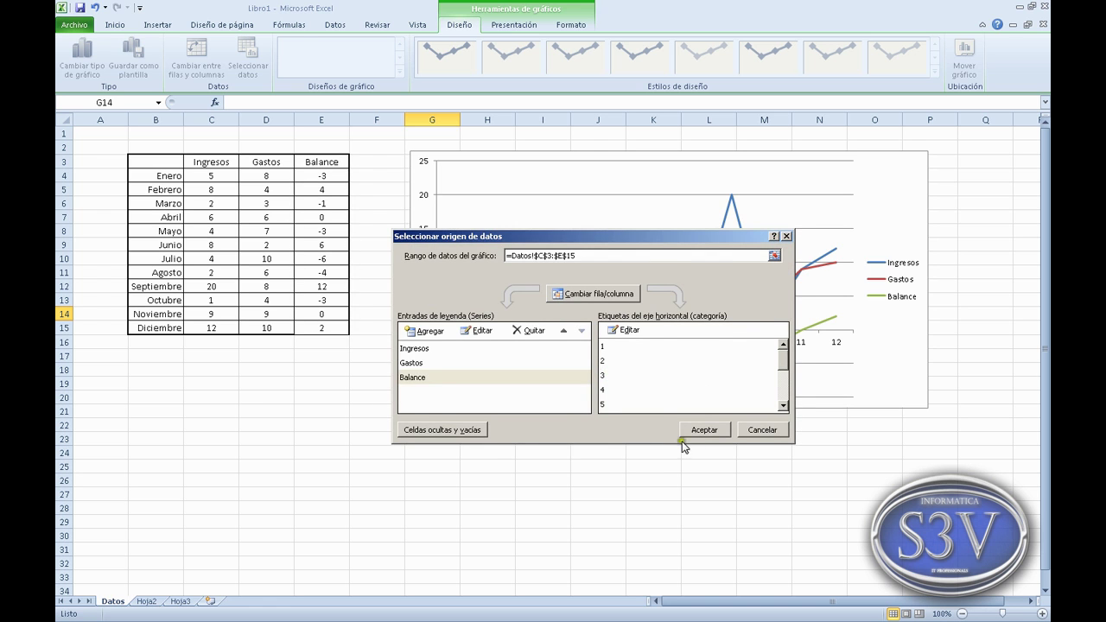
pyautogui.click(700, 430)
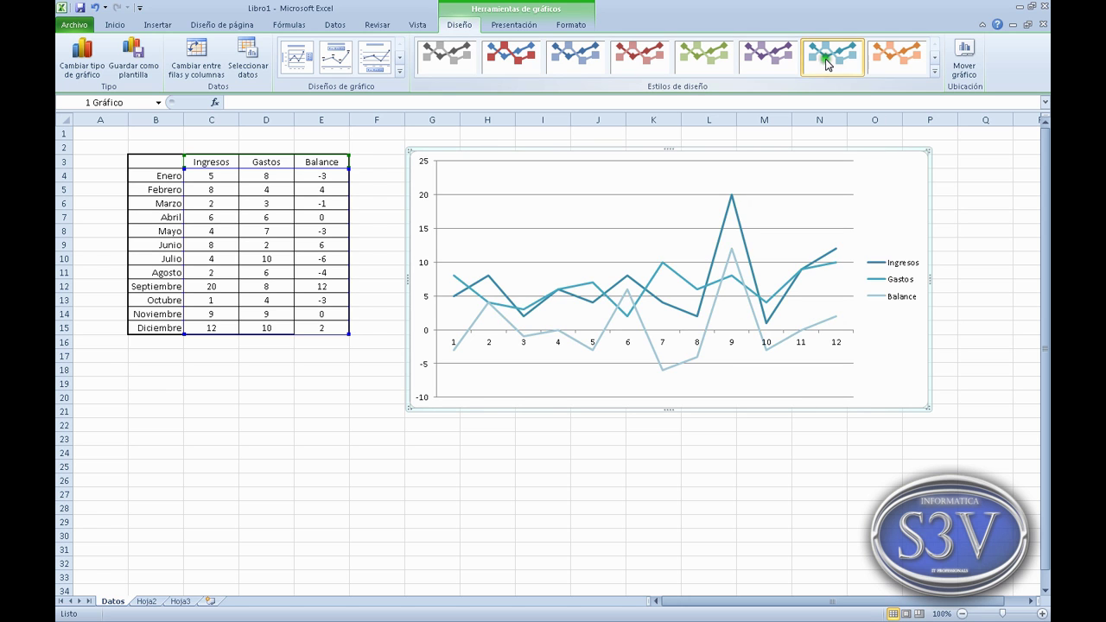
# Try the blue and dark chart styles, then settle on a white style with thick lines.
pyautogui.click(559, 65)
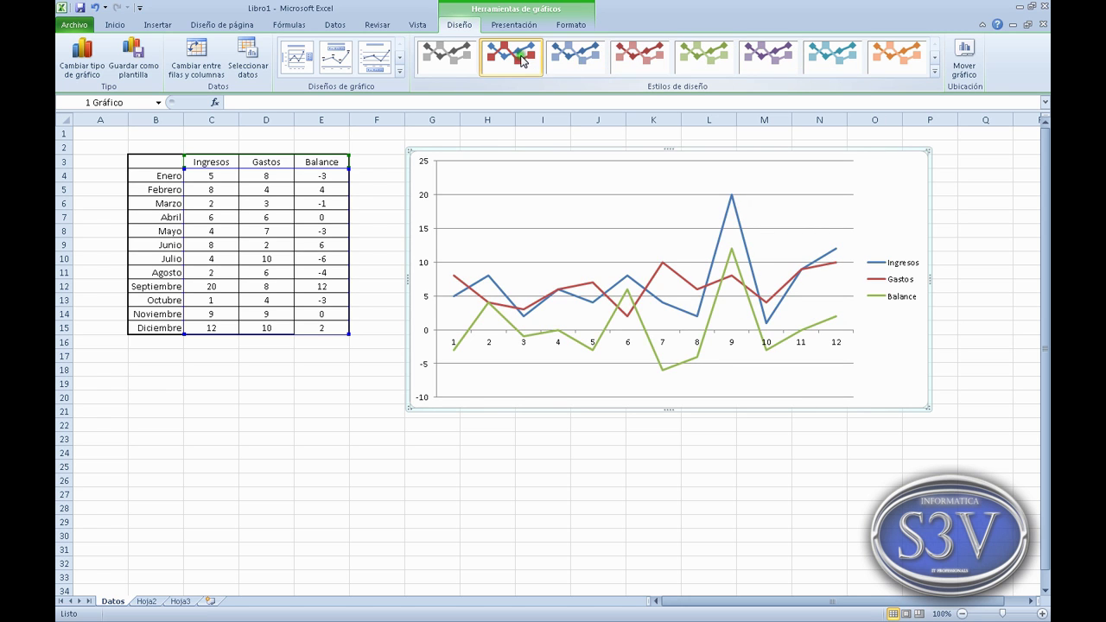
pyautogui.click(934, 76)
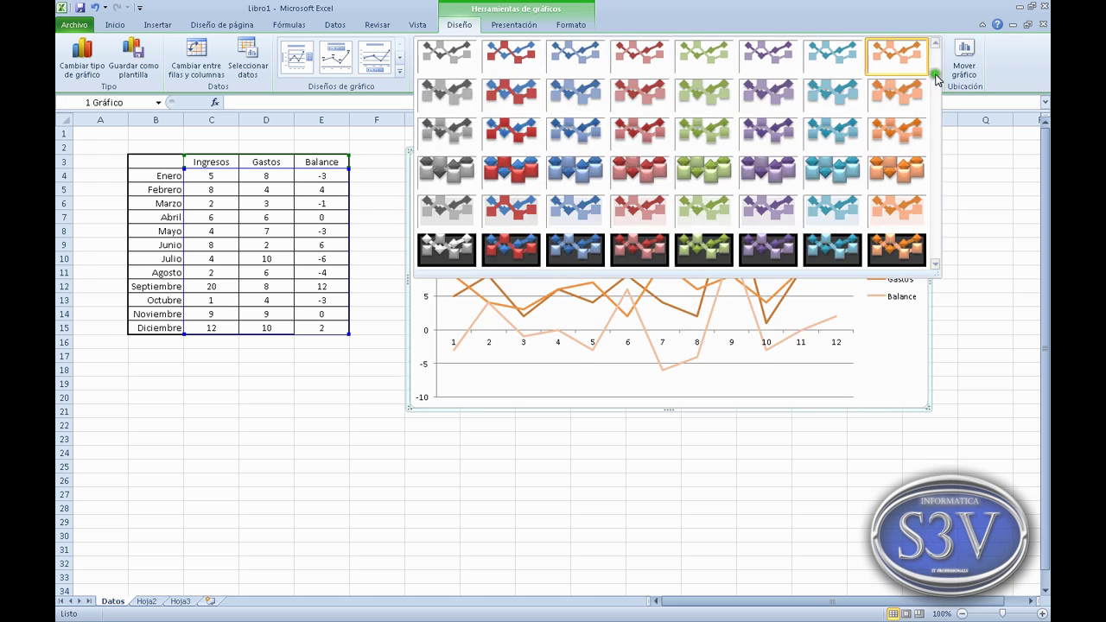
pyautogui.click(524, 252)
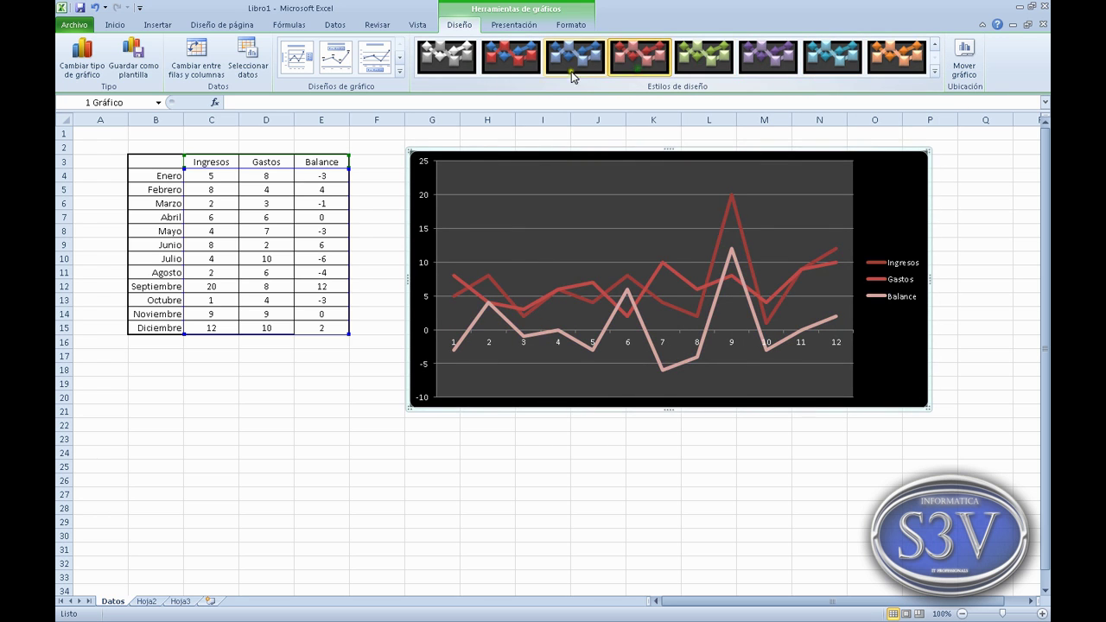
pyautogui.click(933, 76)
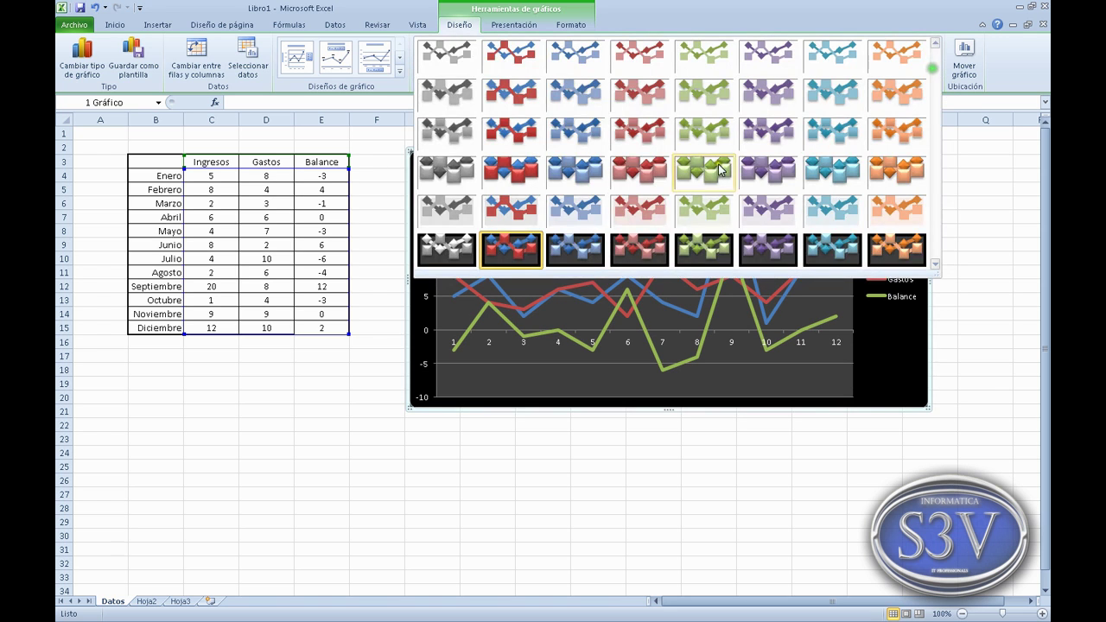
pyautogui.click(510, 175)
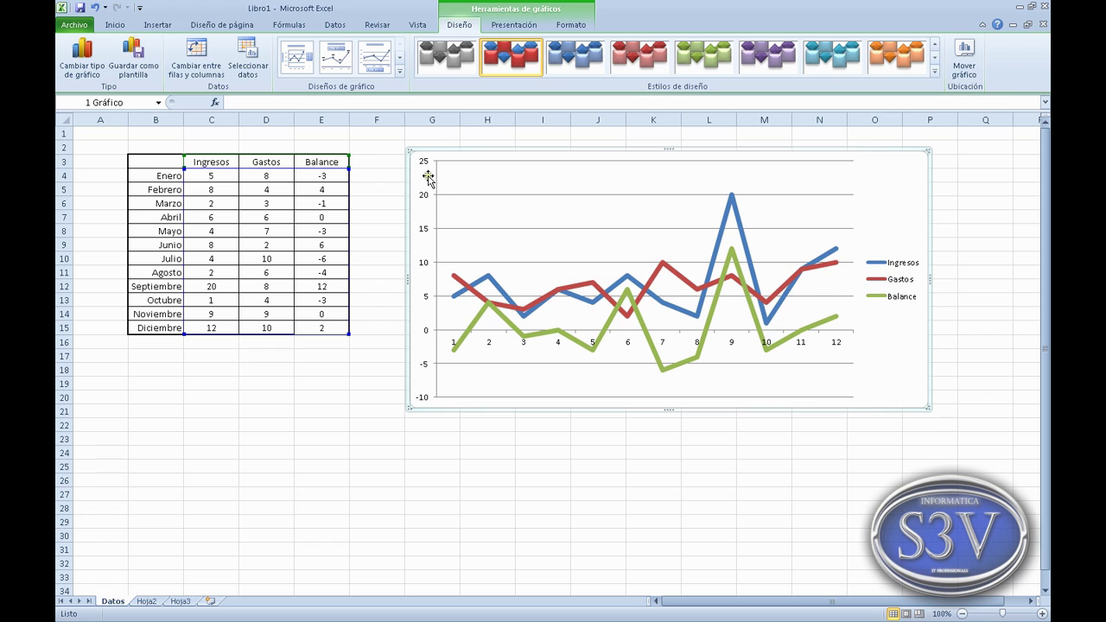
pyautogui.click(399, 71)
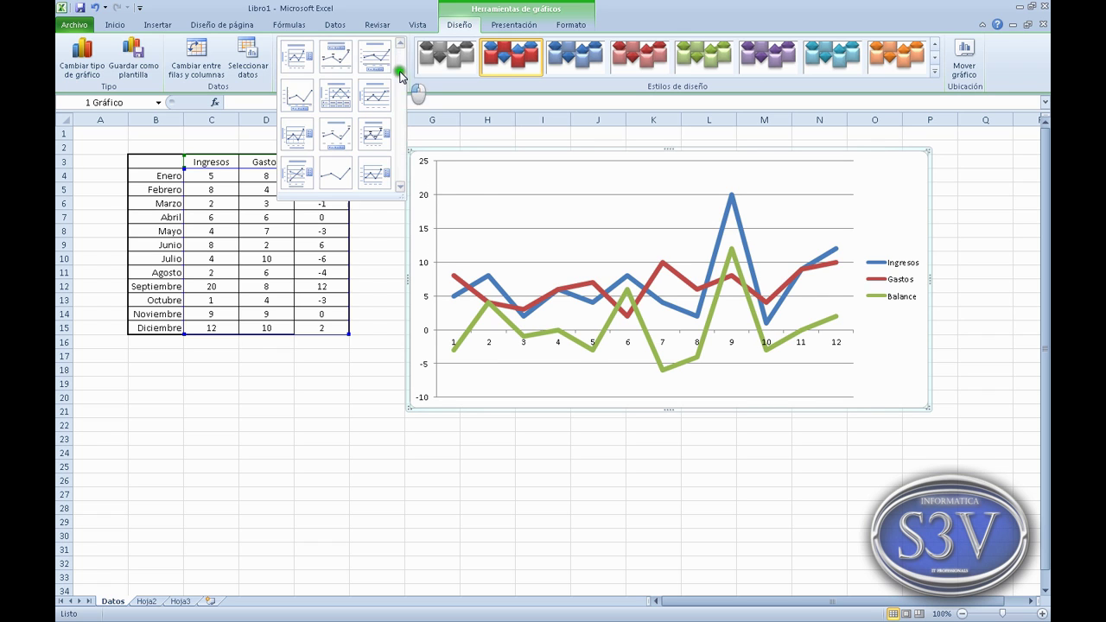
pyautogui.click(548, 176)
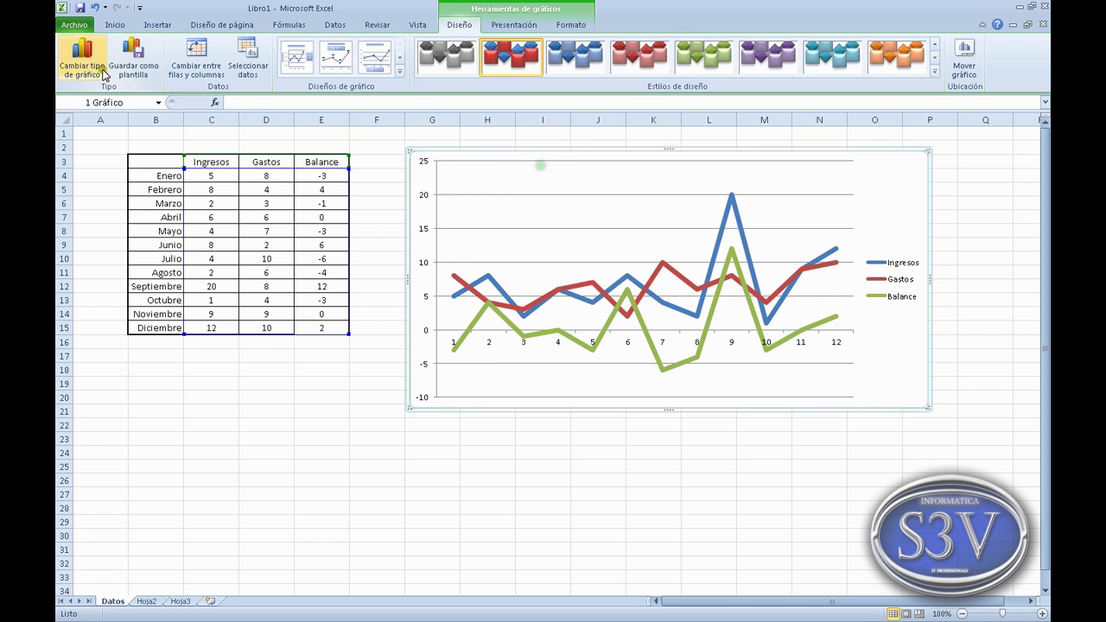
pyautogui.click(81, 54)
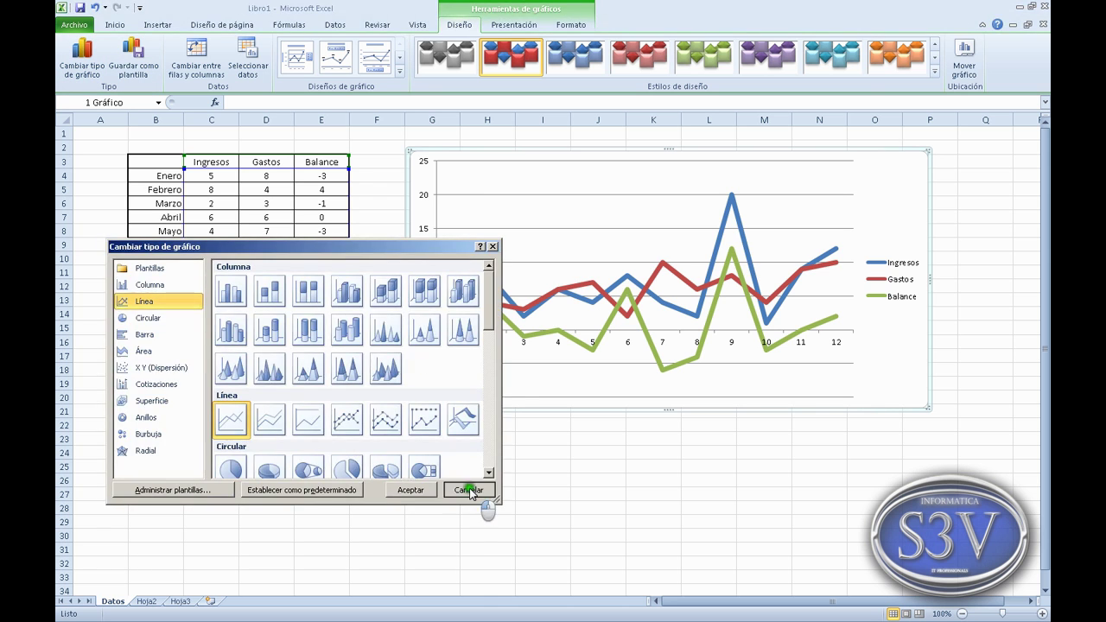
# Change the chart type to Columna agrupada (clustered column).
pyautogui.click(467, 490)
pyautogui.rightClick(880, 211)
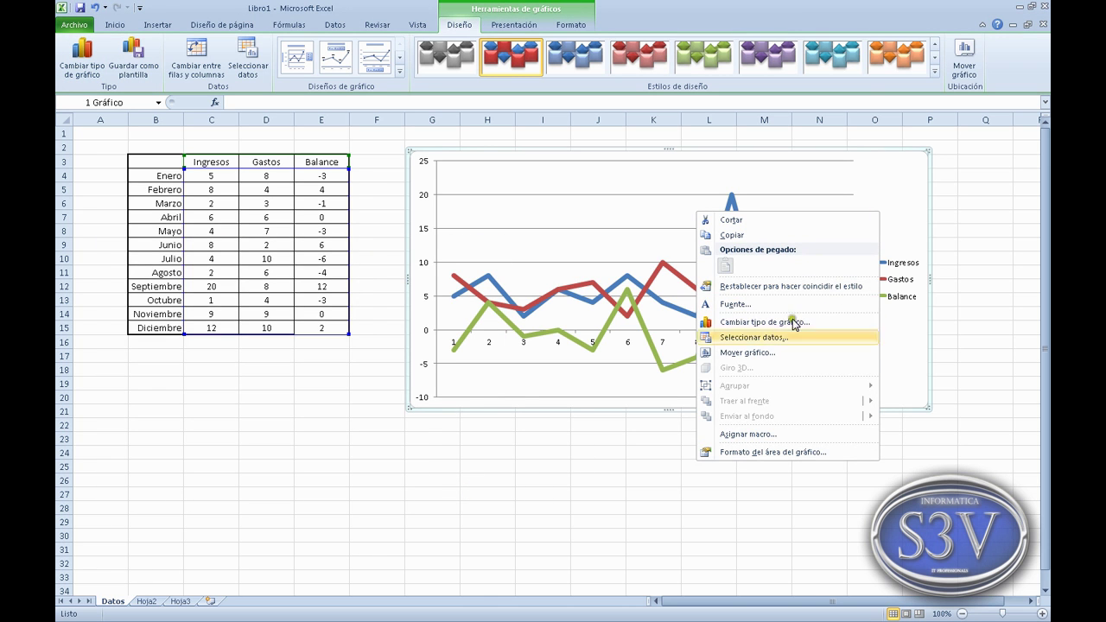
pyautogui.click(771, 322)
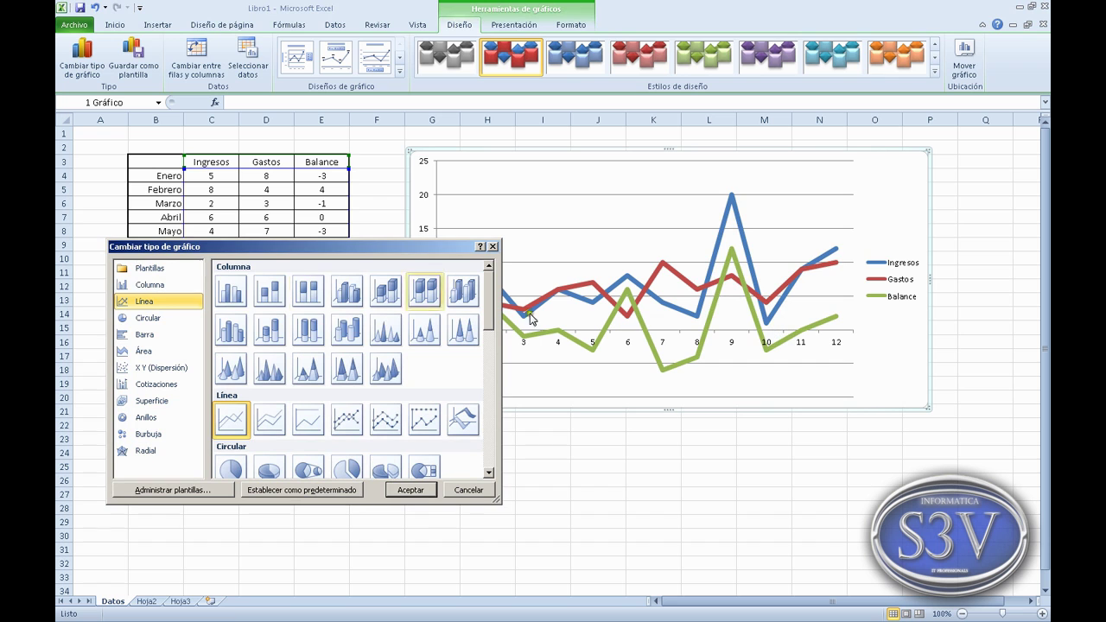
pyautogui.click(231, 293)
pyautogui.click(403, 493)
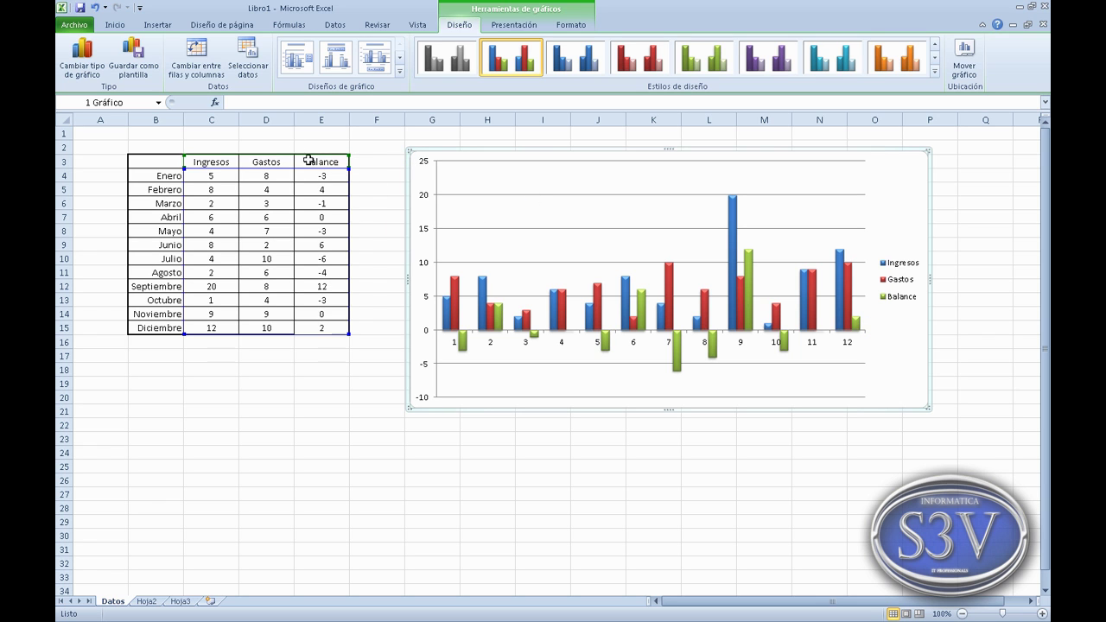
# Shrink the column chart and place it below the Datos table, then switch to Hoja2.
pyautogui.rightClick(886, 336)
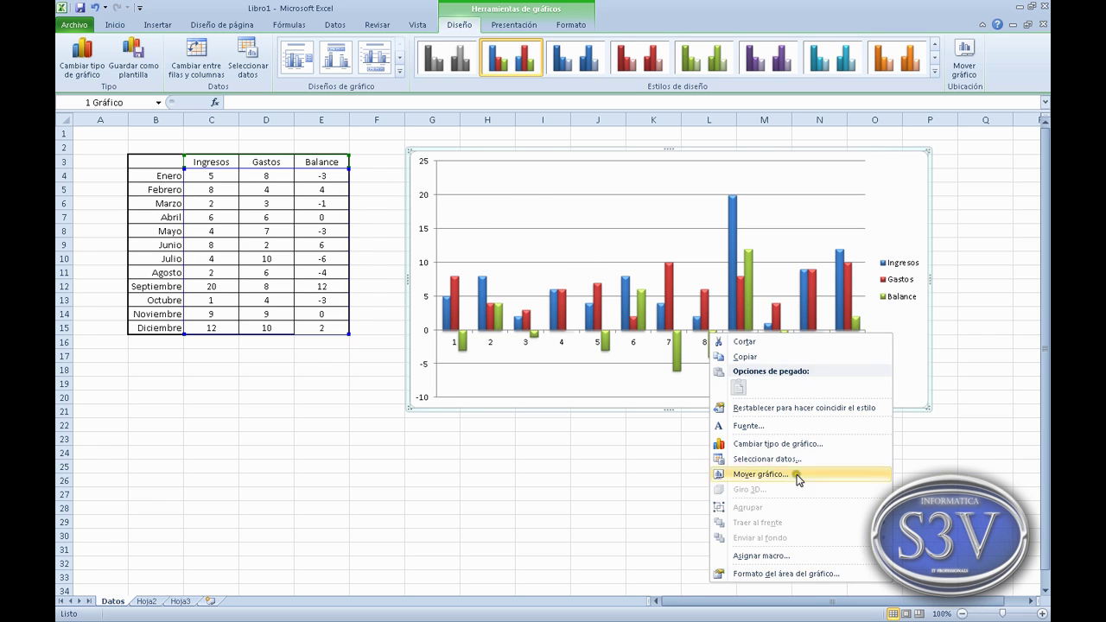
pyautogui.click(924, 379)
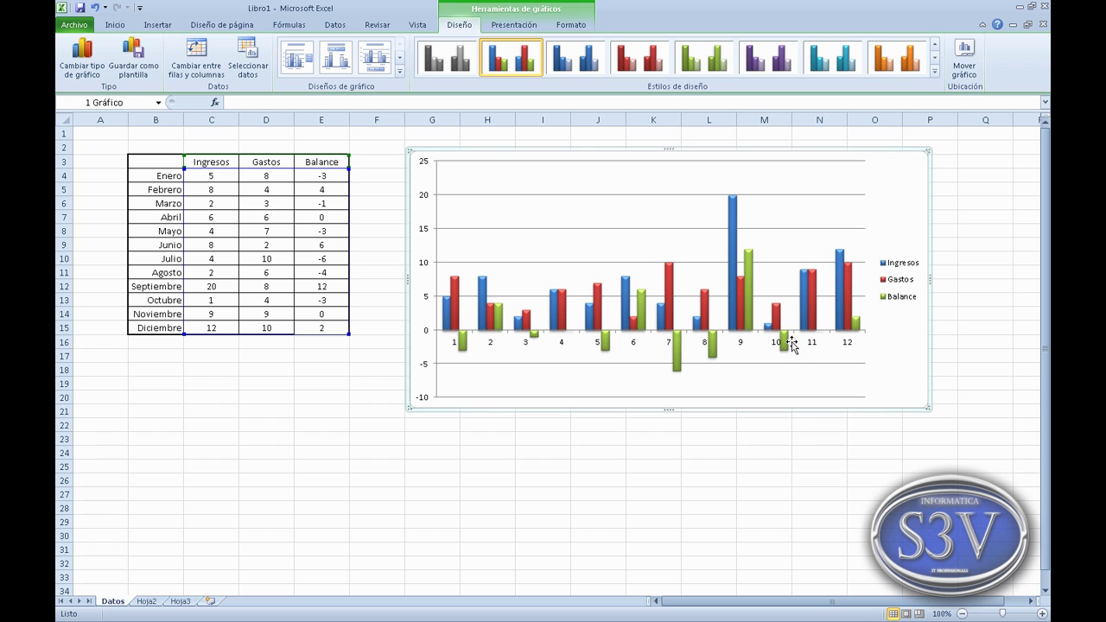
pyautogui.moveTo(424, 180); pyautogui.dragTo(186, 385)
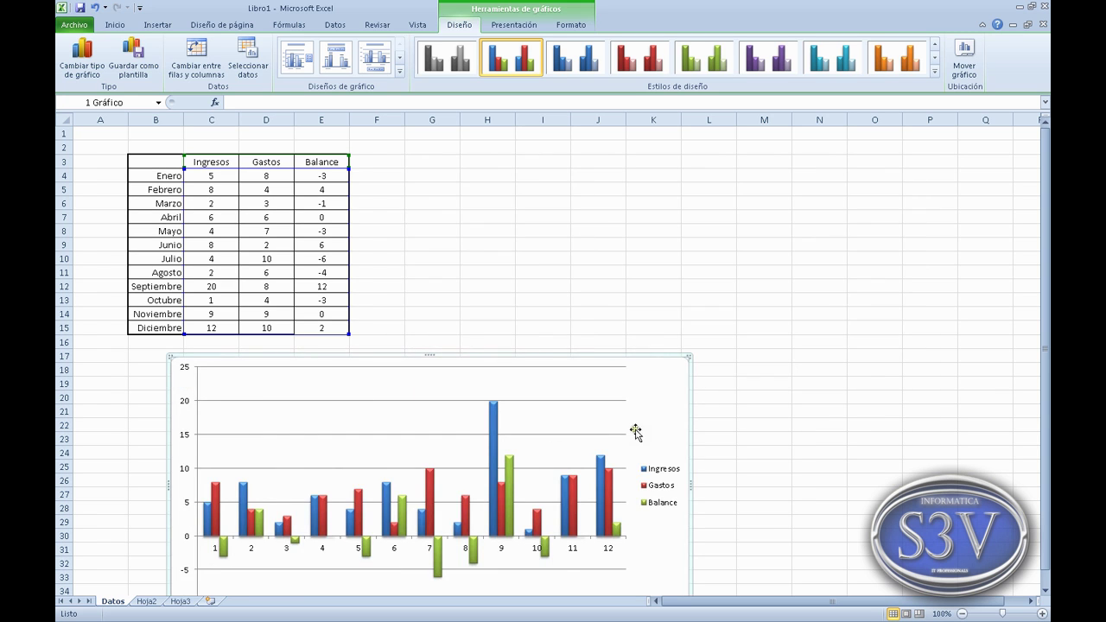
pyautogui.moveTo(429, 354); pyautogui.dragTo(415, 453)
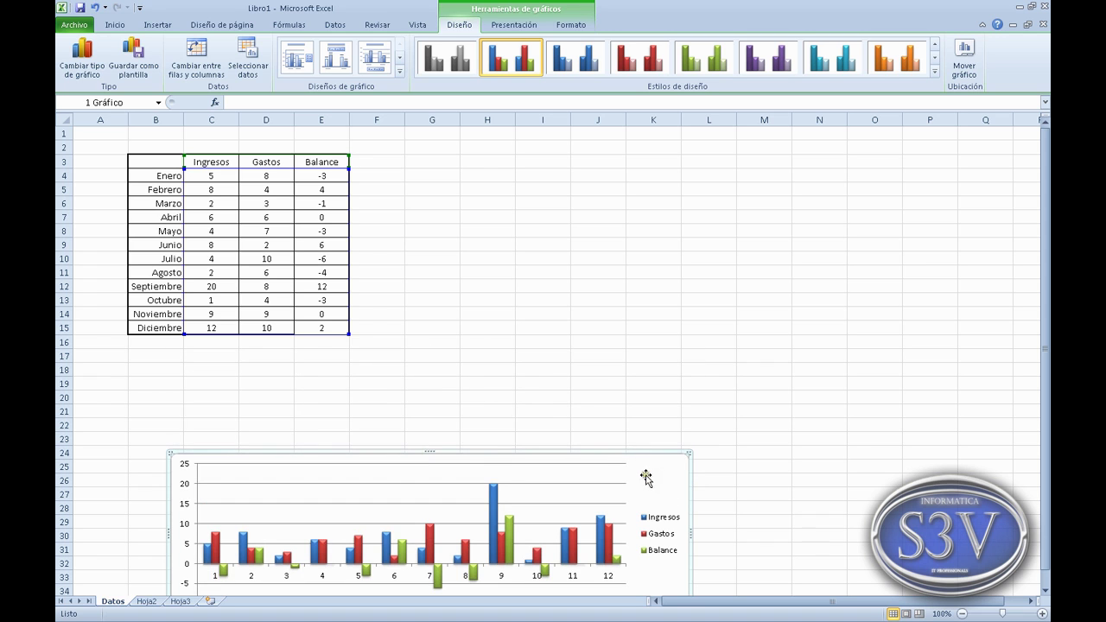
pyautogui.moveTo(647, 476); pyautogui.dragTo(817, 282)
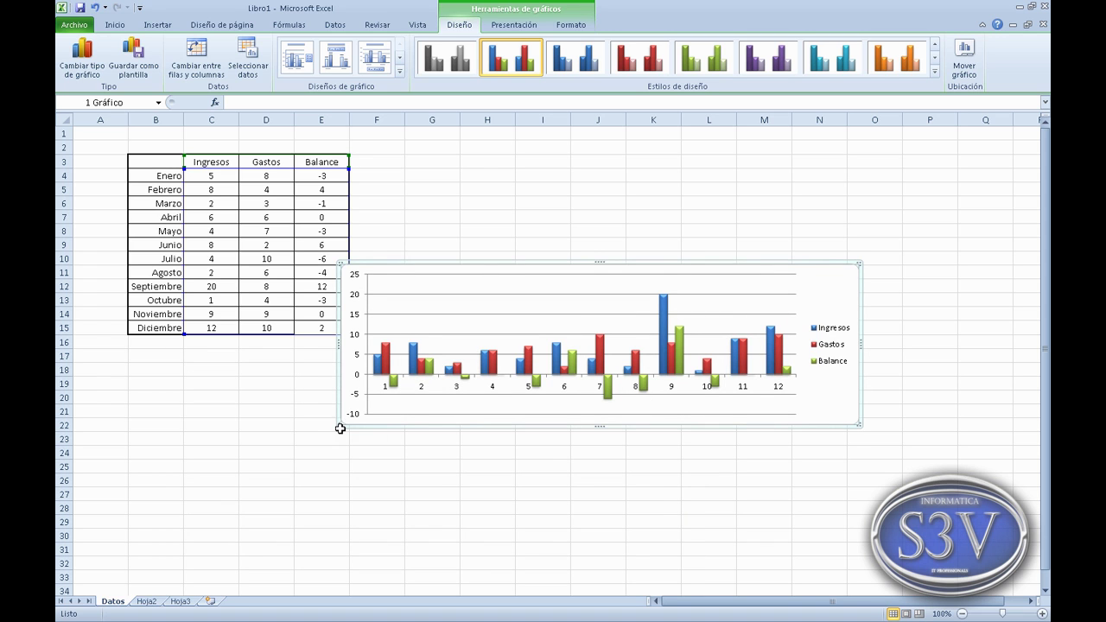
pyautogui.moveTo(340, 264); pyautogui.dragTo(460, 308)
pyautogui.moveTo(835, 354); pyautogui.dragTo(564, 413)
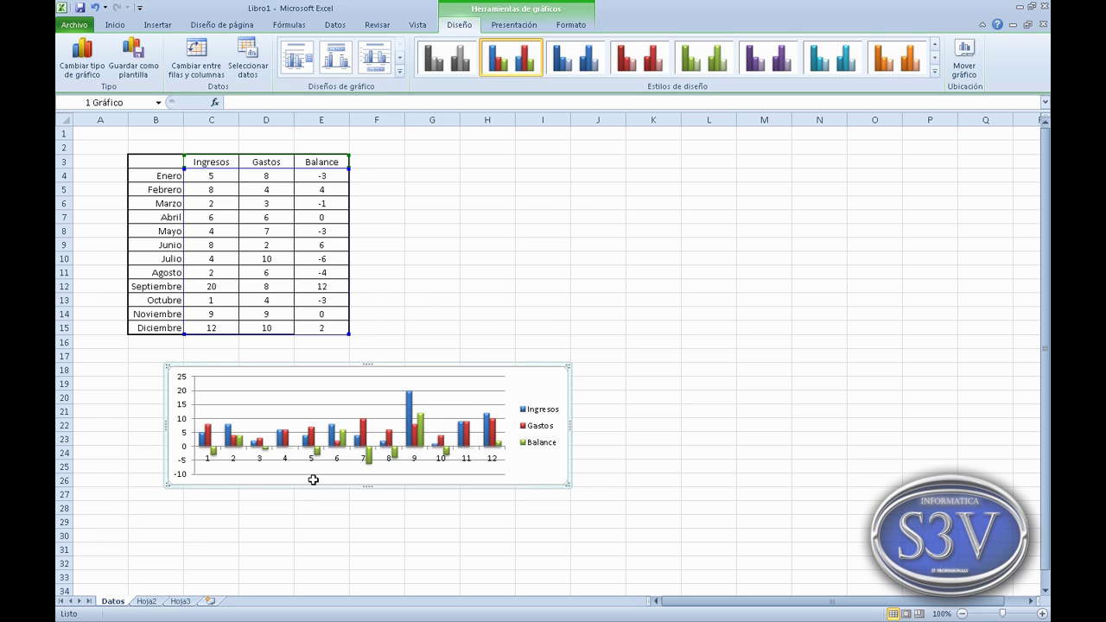
pyautogui.click(145, 600)
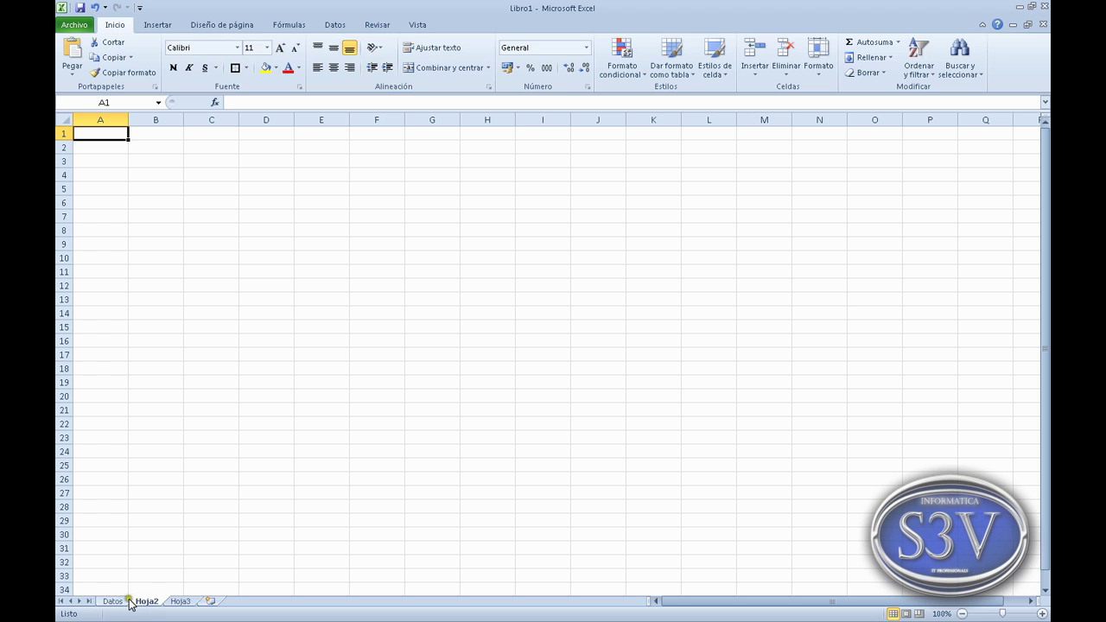
# Copy the chart and paste it on Hoja2 at B4 as a PNG picture via Pegado especial.
pyautogui.click(115, 601)
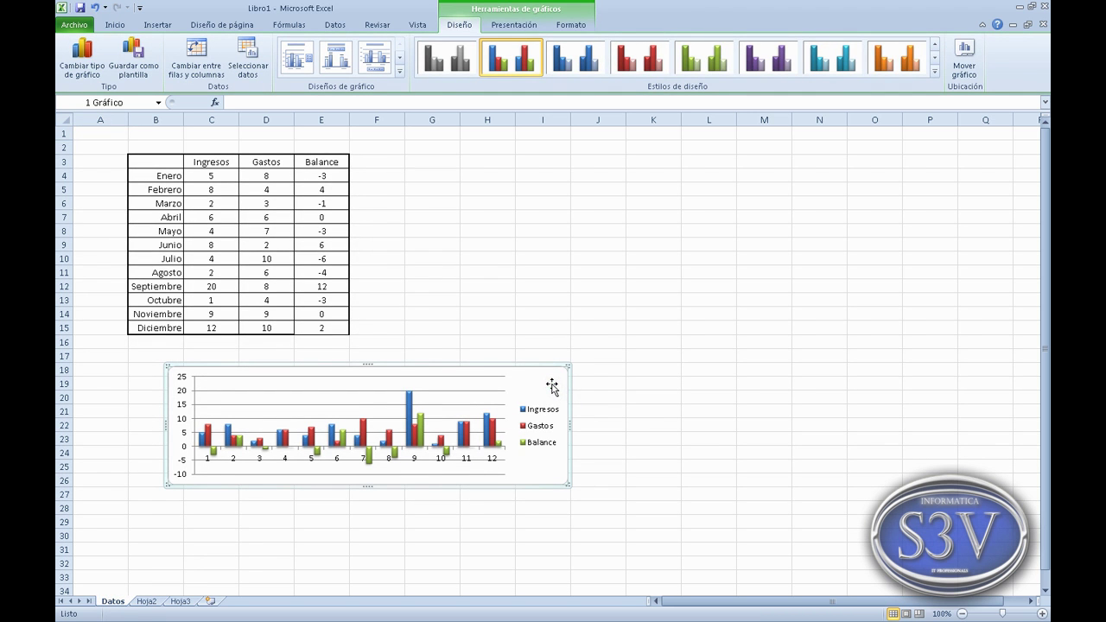
pyautogui.click(145, 601)
pyautogui.click(113, 601)
pyautogui.rightClick(542, 387)
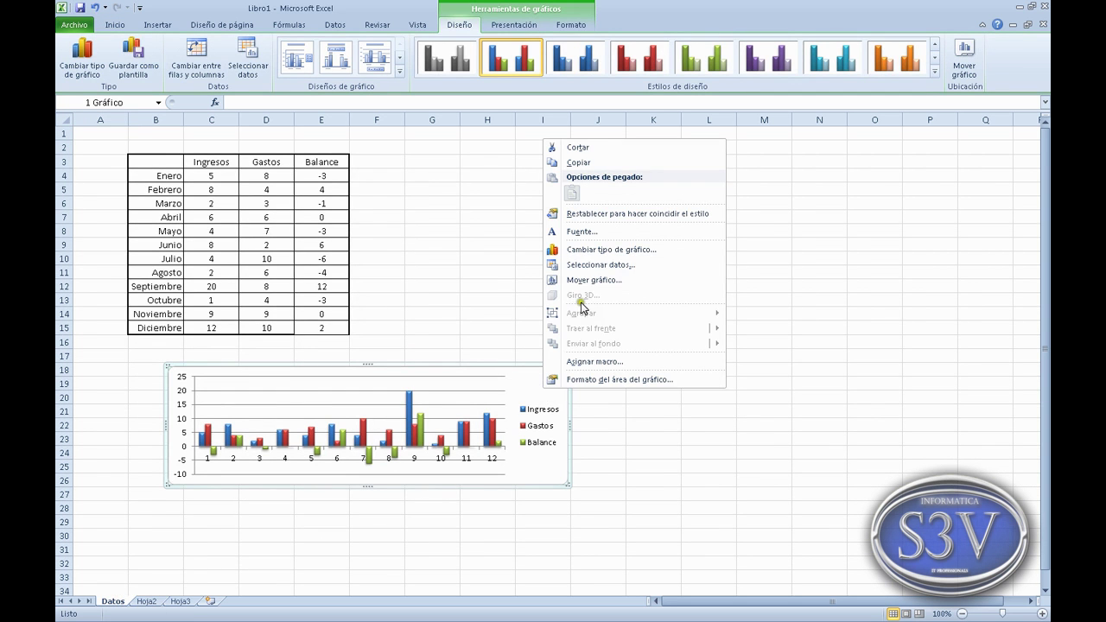
pyautogui.click(593, 162)
pyautogui.click(158, 605)
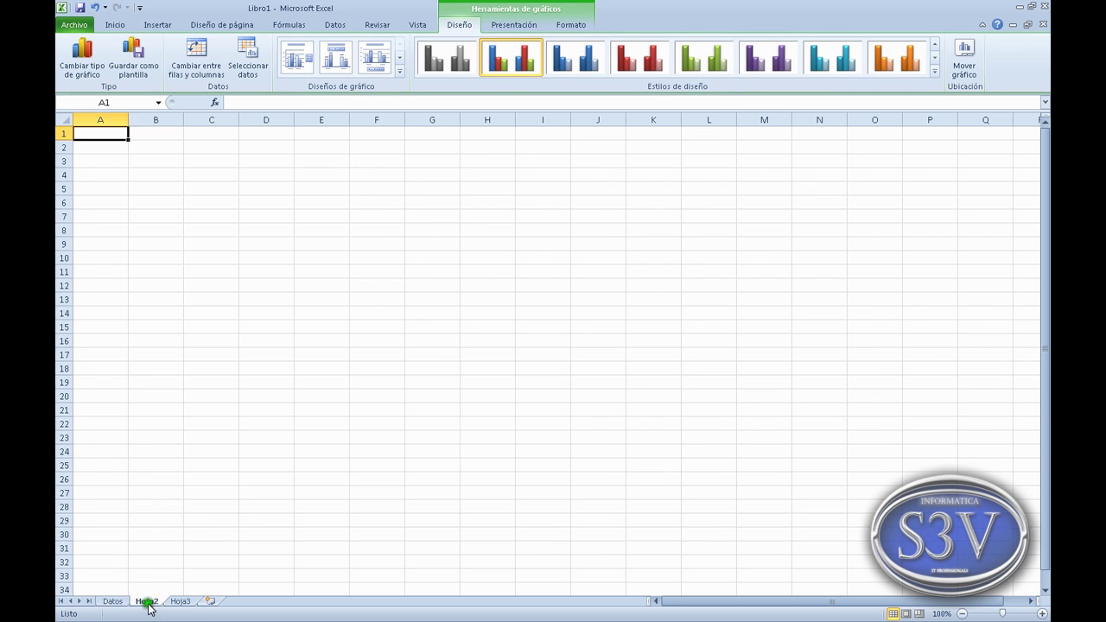
pyautogui.rightClick(156, 174)
pyautogui.click(208, 244)
pyautogui.click(143, 162)
pyautogui.click(121, 172)
pyautogui.click(121, 154)
pyautogui.click(320, 371)
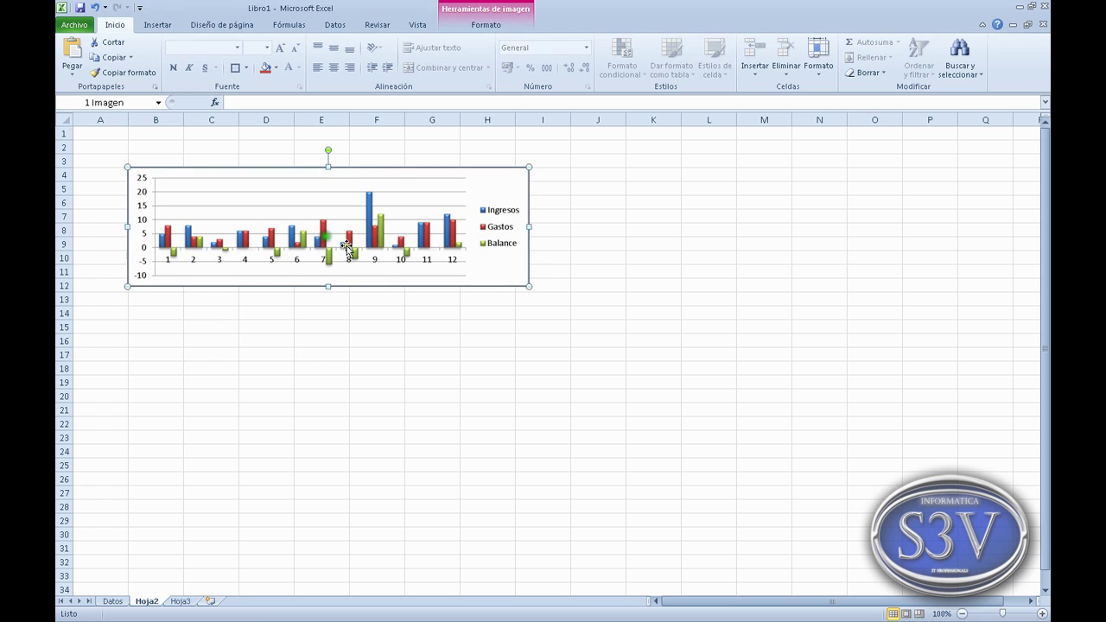
# Enlarge the pasted chart picture and return to the Datos sheet.
pyautogui.moveTo(328, 286); pyautogui.dragTo(329, 380)
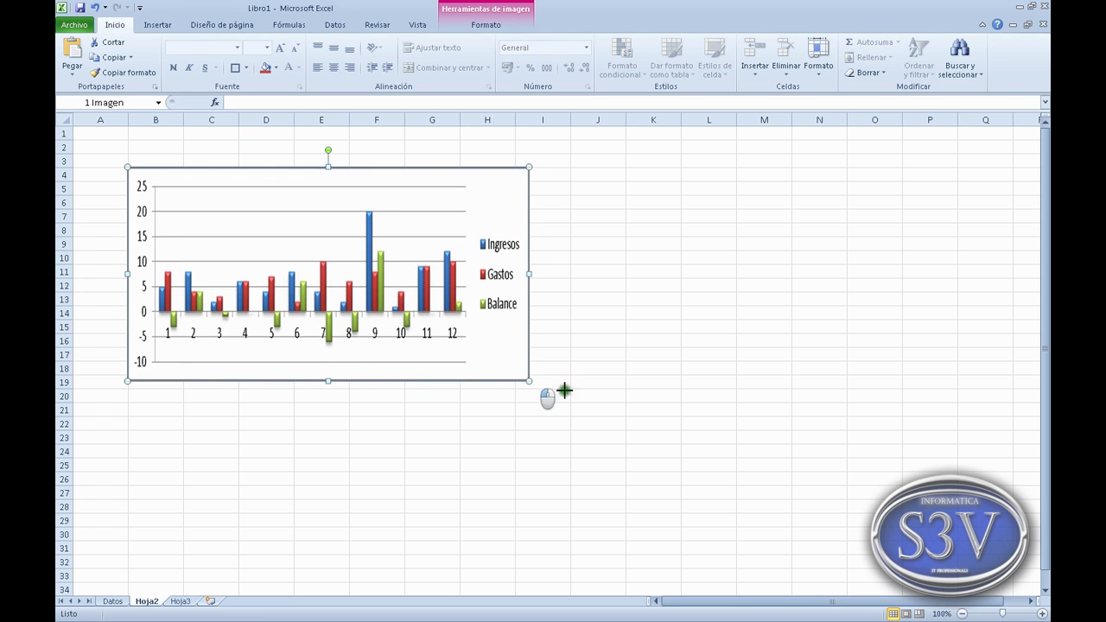
pyautogui.moveTo(528, 382); pyautogui.dragTo(711, 478)
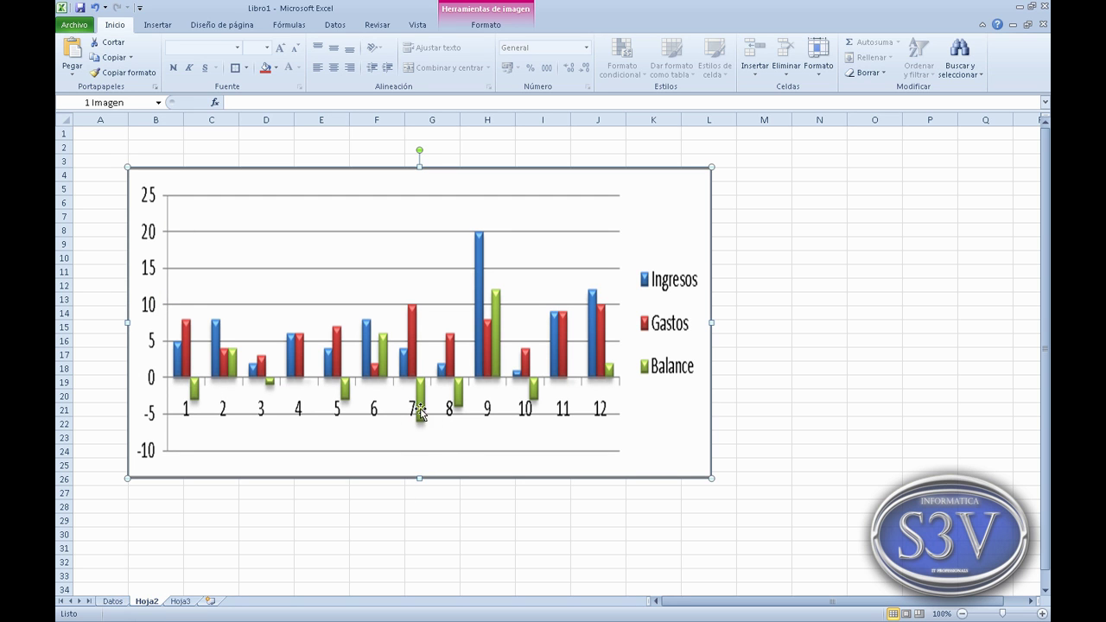
pyautogui.click(113, 601)
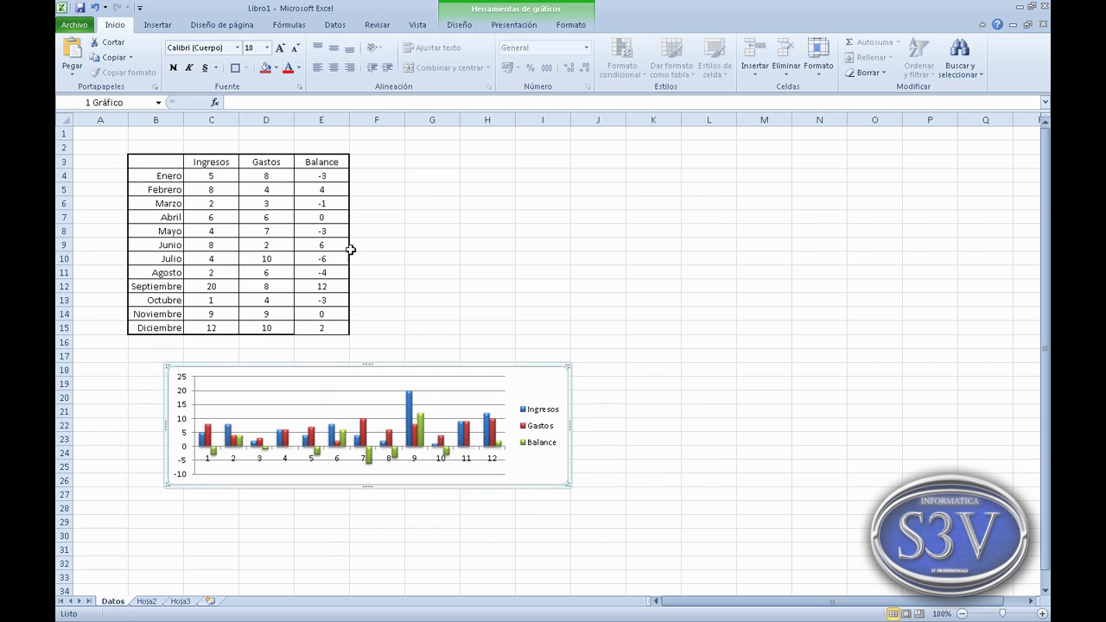
# Change Julio's Gastos in cell D10 to 15.
pyautogui.click(346, 230)
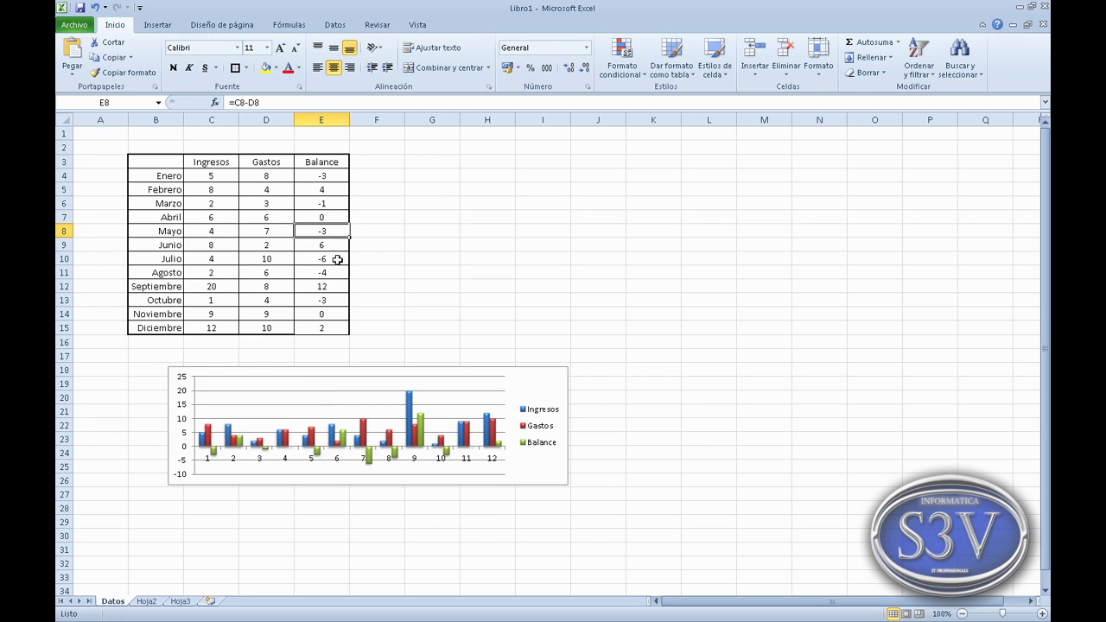
pyautogui.click(337, 259)
pyautogui.click(269, 258)
pyautogui.write('15')
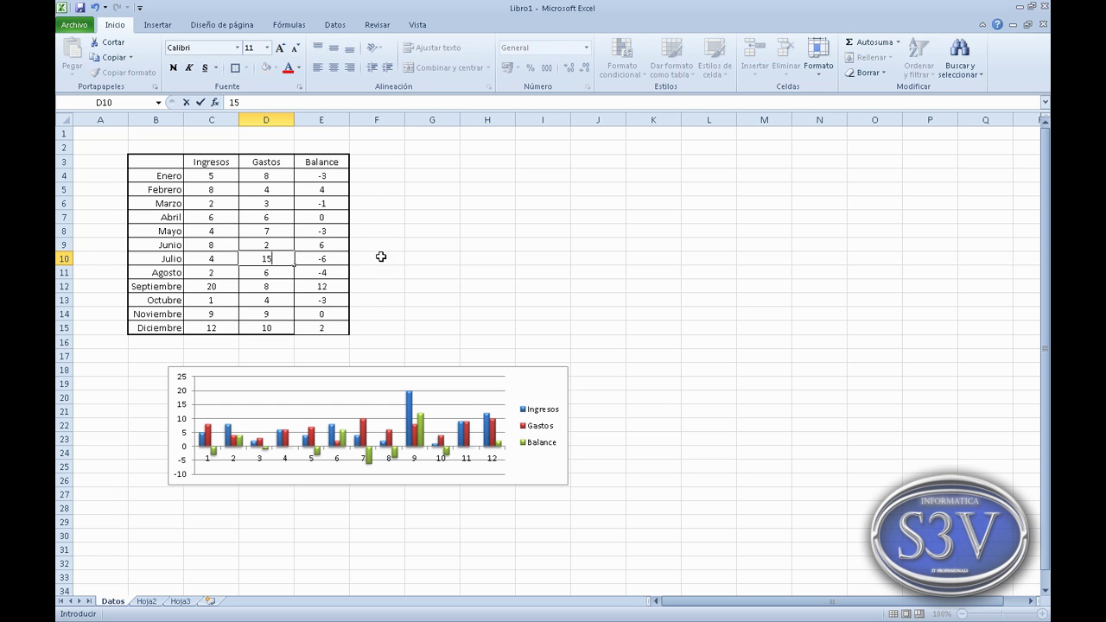
pyautogui.press('Return')
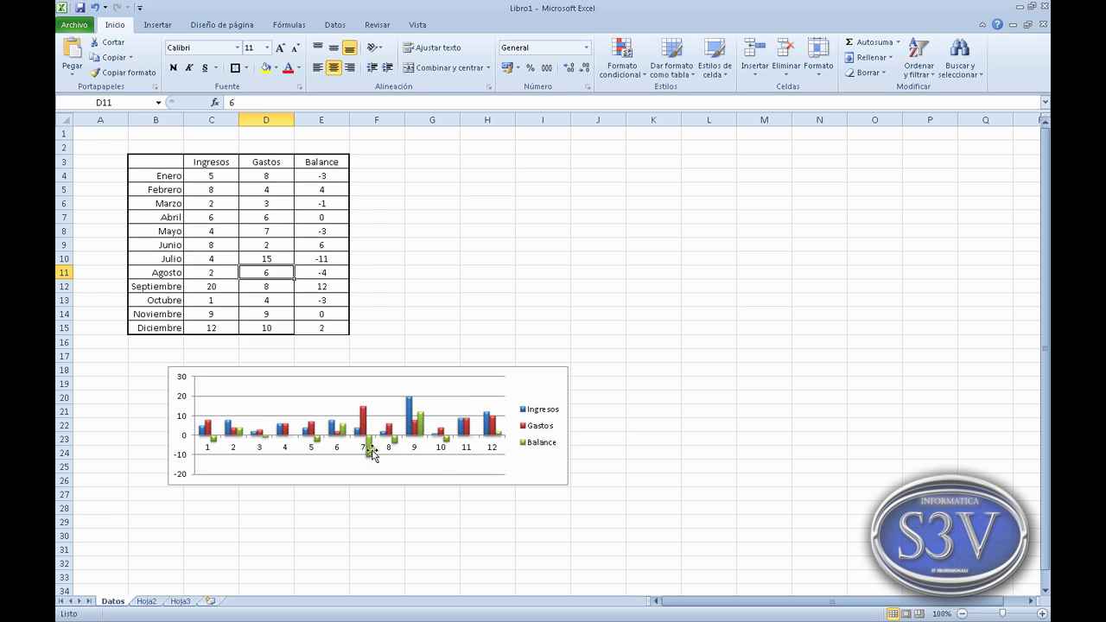
# Delete the chart picture from Hoja2 and return to Datos.
pyautogui.click(146, 601)
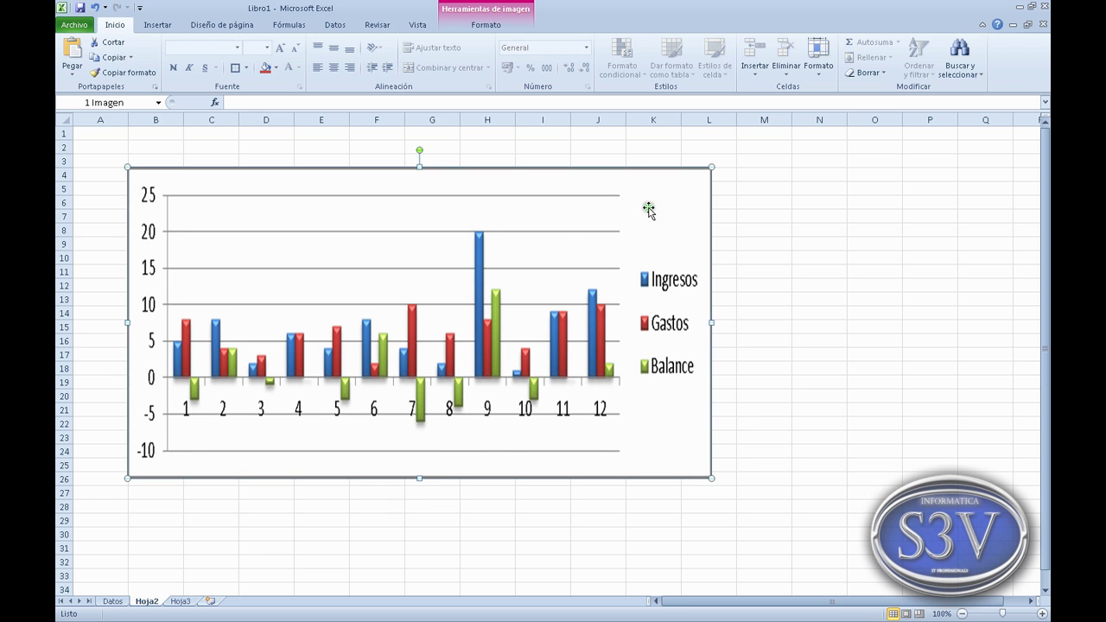
pyautogui.press('Delete')
pyautogui.click(112, 601)
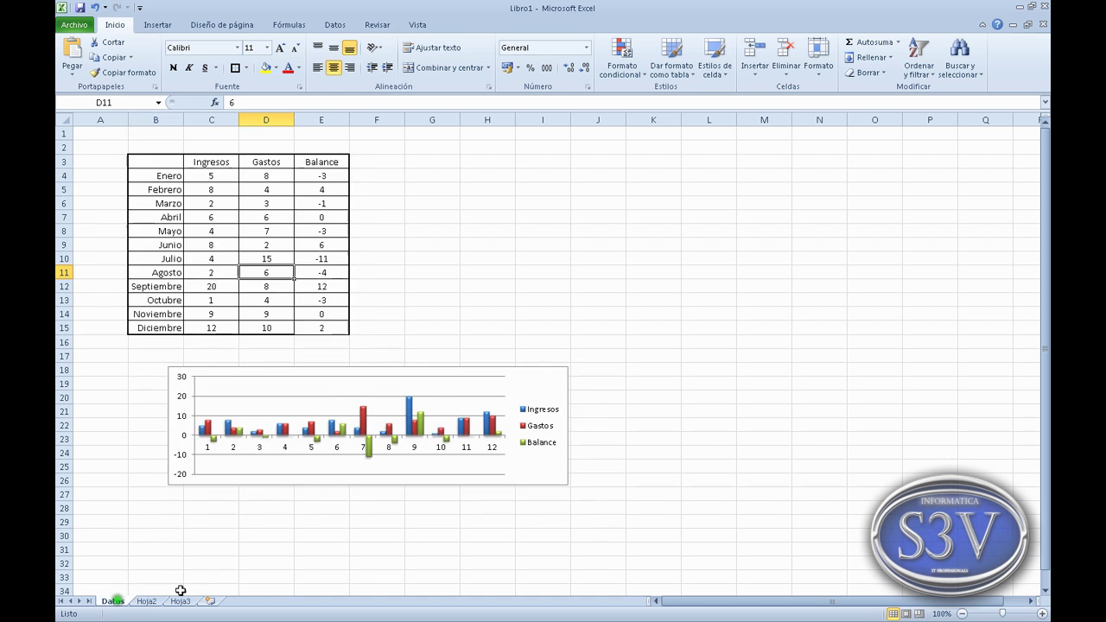
pyautogui.click(138, 600)
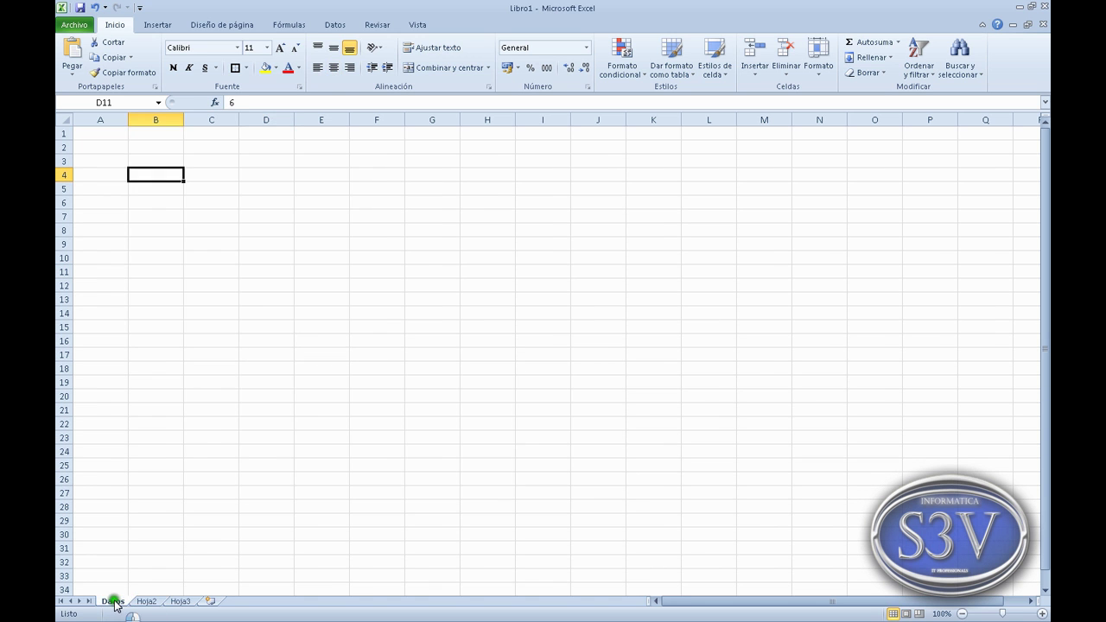
pyautogui.click(114, 602)
# Move the chart to a new chart sheet named Grafico ingresos.
pyautogui.click(539, 373)
pyautogui.rightClick(540, 373)
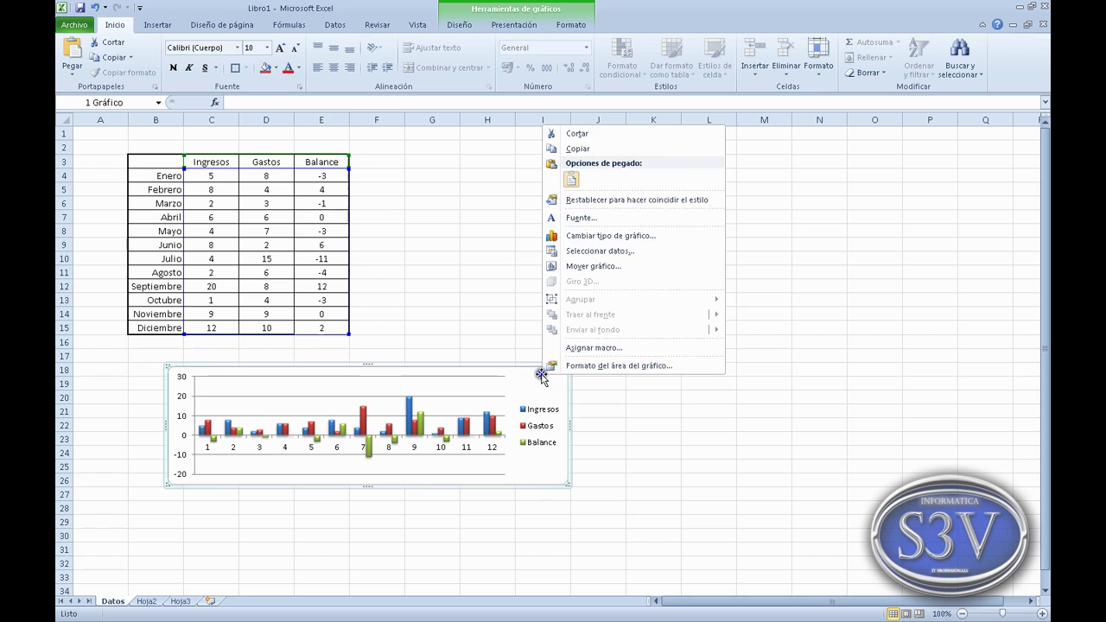
pyautogui.click(598, 270)
pyautogui.click(598, 280)
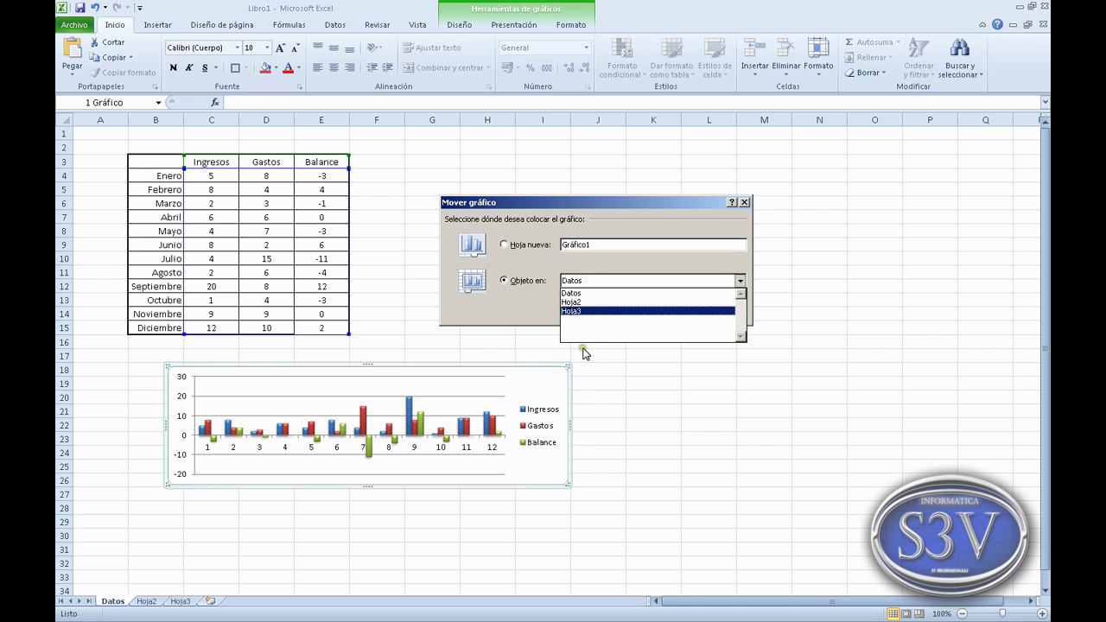
pyautogui.click(506, 246)
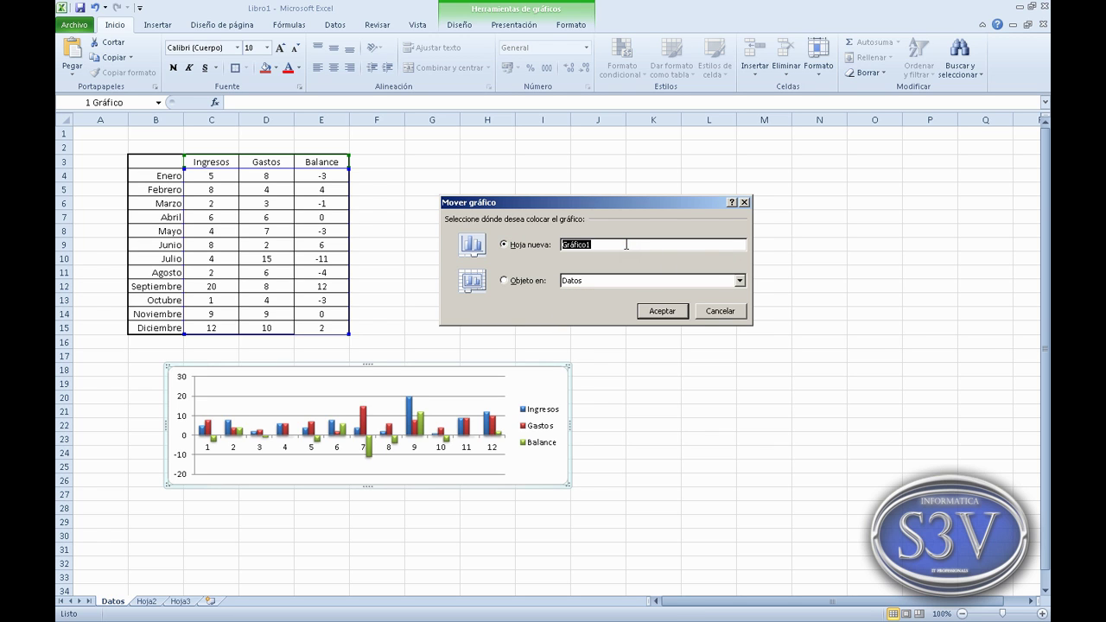
pyautogui.write('Gra')
pyautogui.click(662, 313)
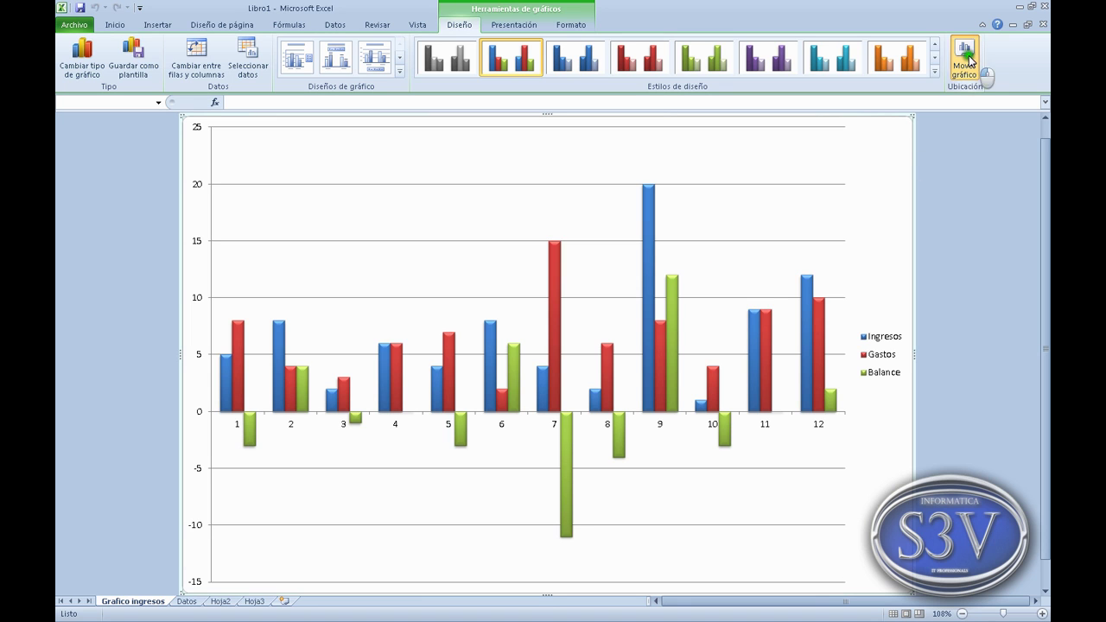
pyautogui.click(965, 60)
# Embed the chart in Hoja2 and enlarge it to fill most of the sheet.
pyautogui.click(525, 350)
pyautogui.click(597, 350)
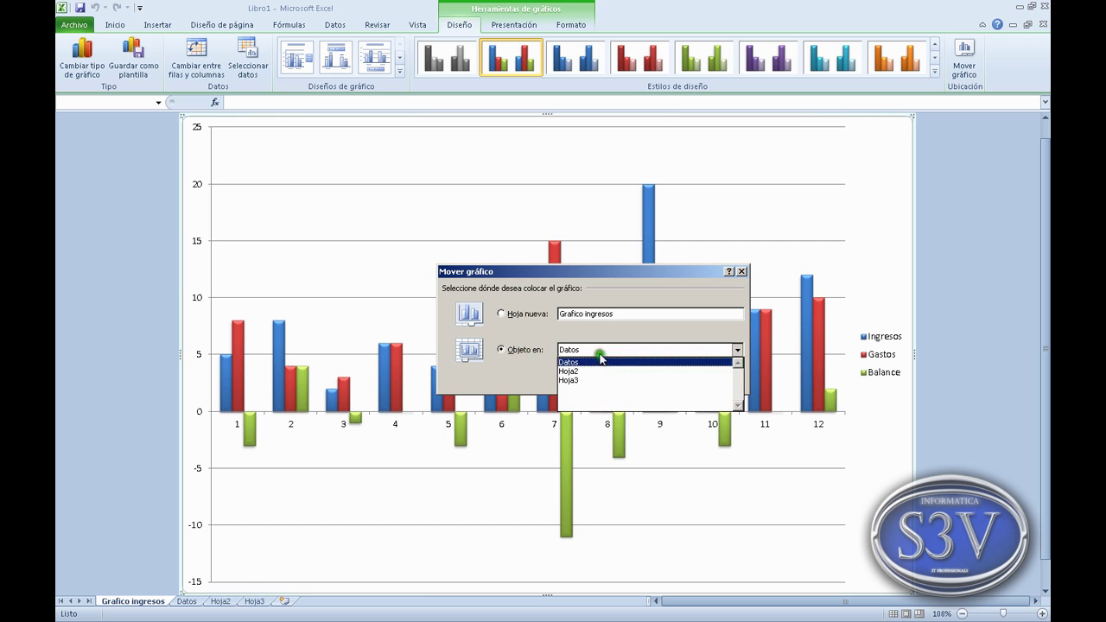
pyautogui.click(600, 369)
pyautogui.click(648, 381)
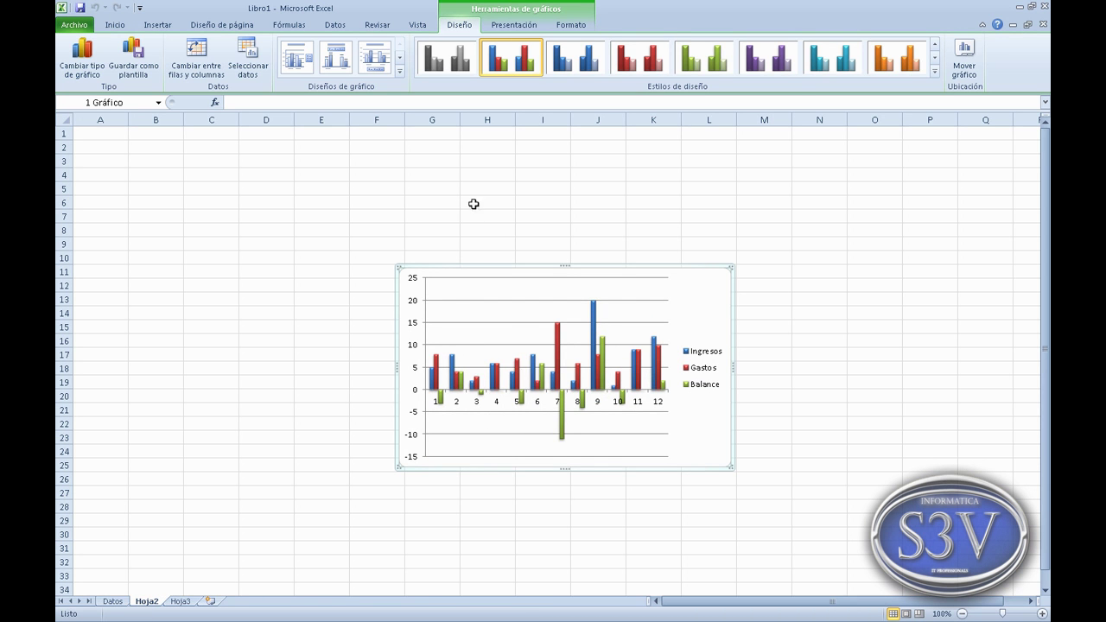
pyautogui.moveTo(395, 264); pyautogui.dragTo(246, 147)
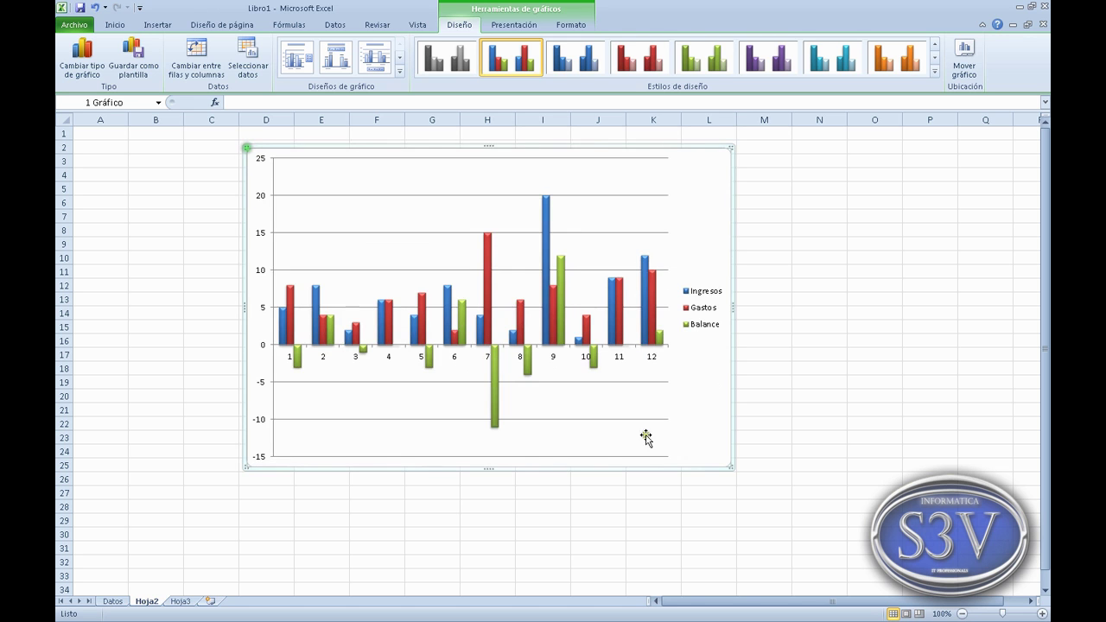
pyautogui.moveTo(730, 466); pyautogui.dragTo(893, 542)
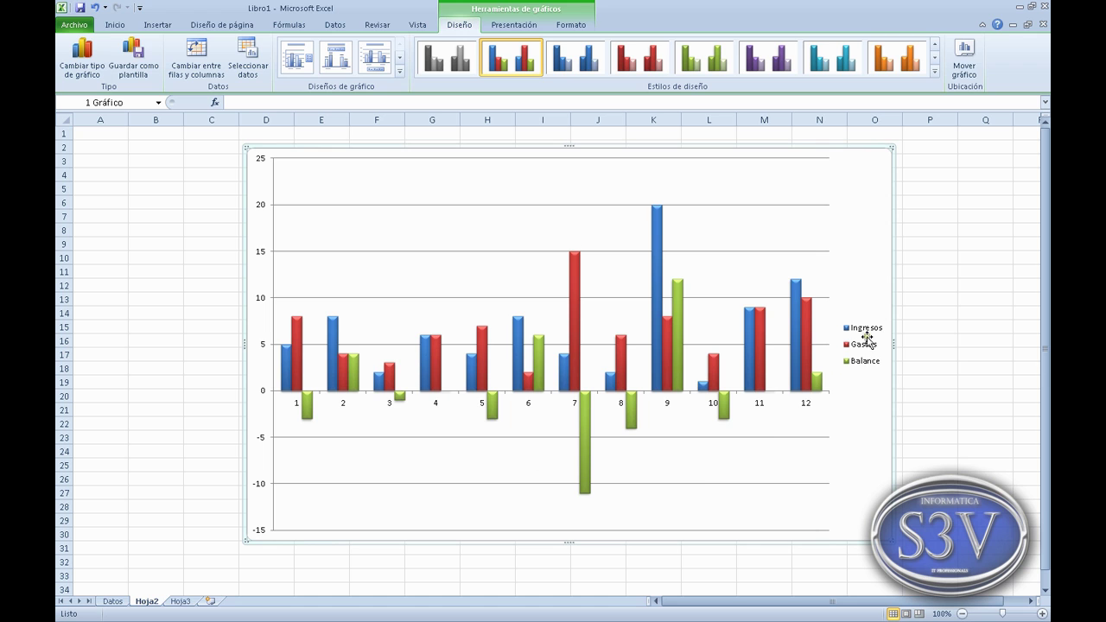
# Move the chart to a new chart sheet named Grafico de datos.
pyautogui.rightClick(864, 258)
pyautogui.click(931, 400)
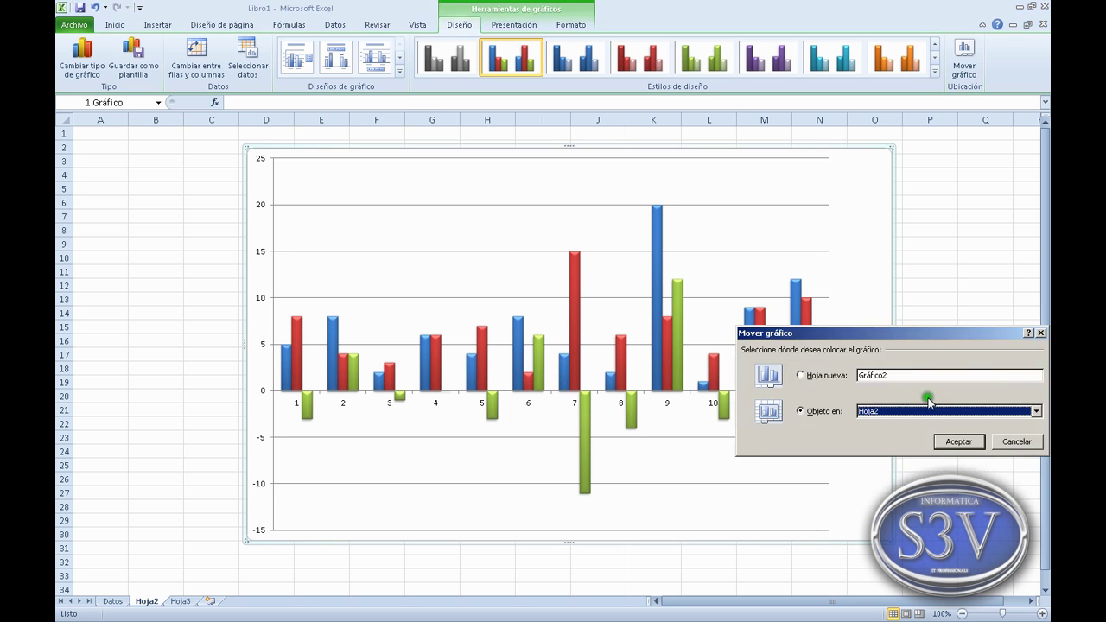
pyautogui.click(834, 377)
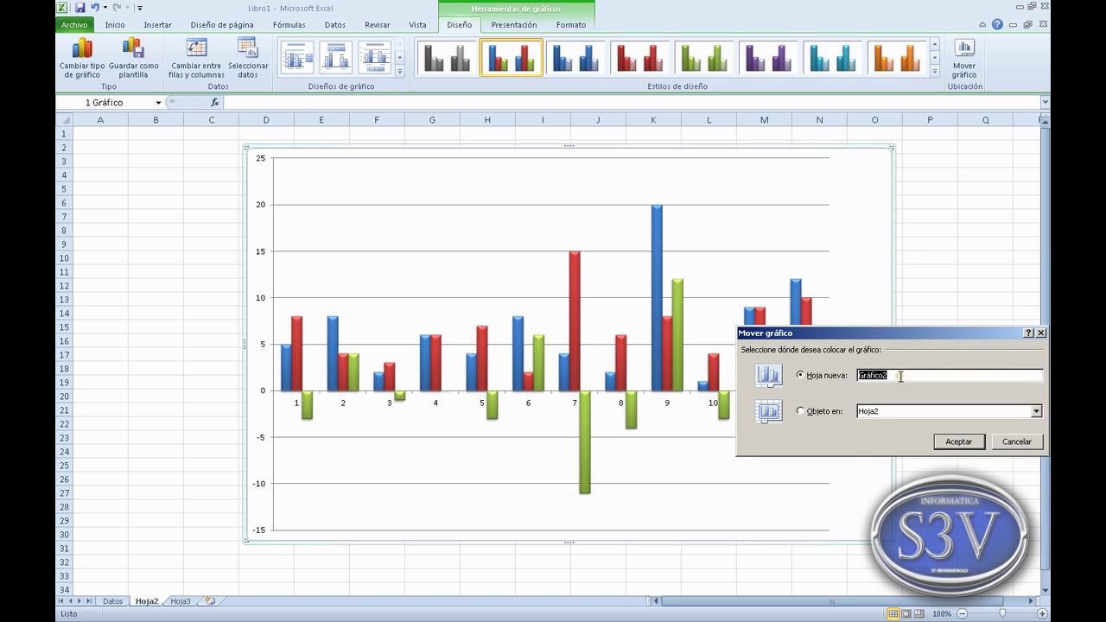
pyautogui.write('Gr')
pyautogui.write('s')
pyautogui.press('Return')
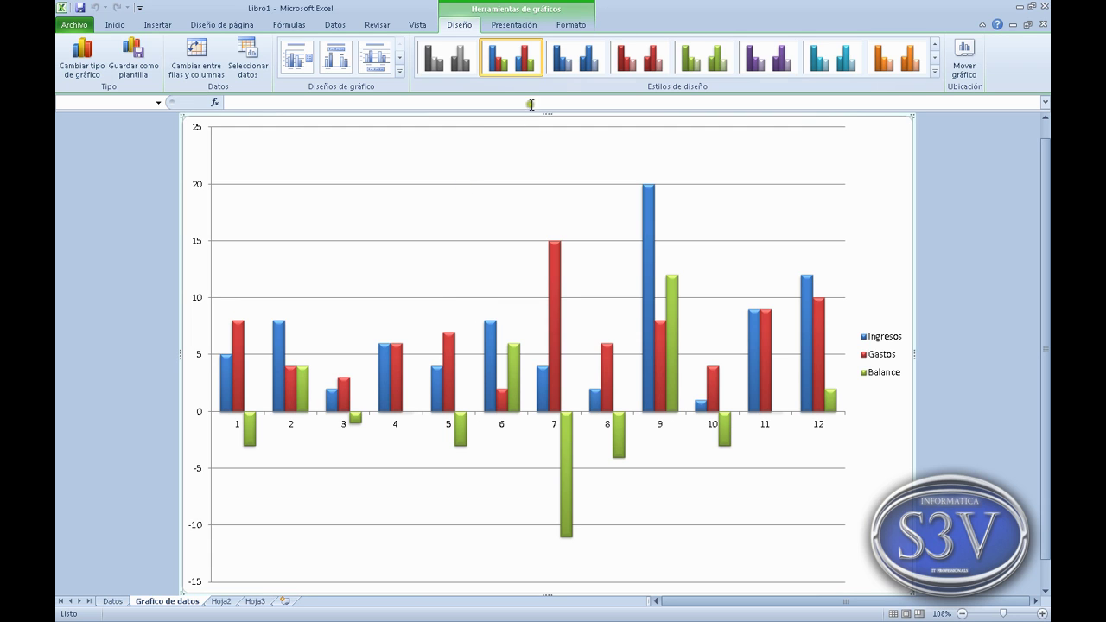
pyautogui.click(567, 62)
# Apply a dark-background chart style to the chart.
pyautogui.click(621, 57)
pyautogui.click(934, 71)
pyautogui.click(523, 253)
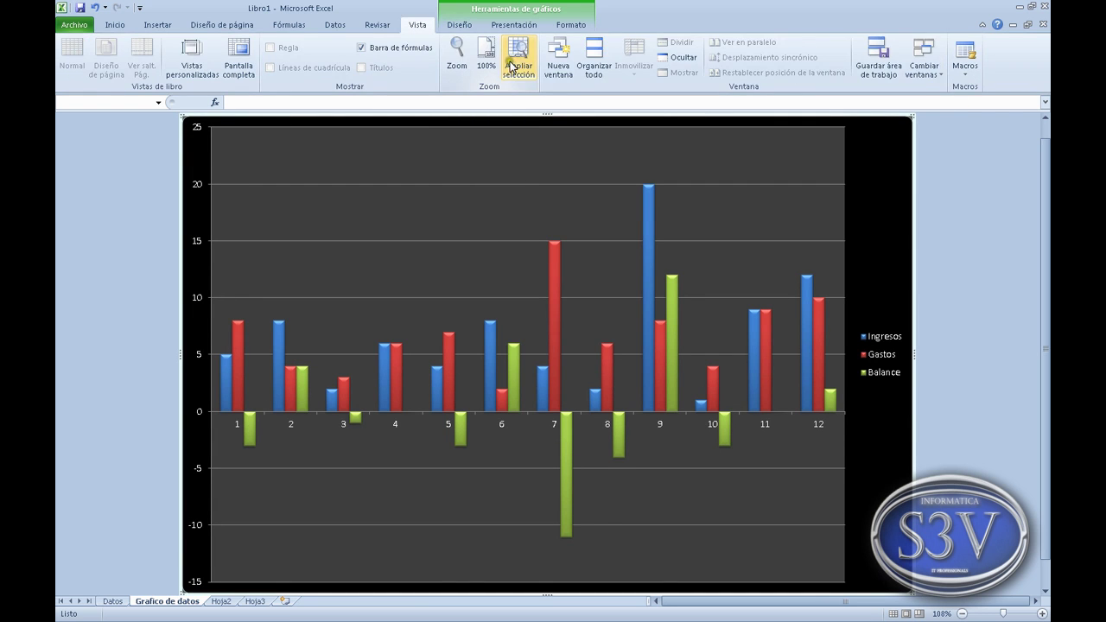
# Try chart layouts with titles, data labels, axis titles and gridlines.
pyautogui.click(383, 72)
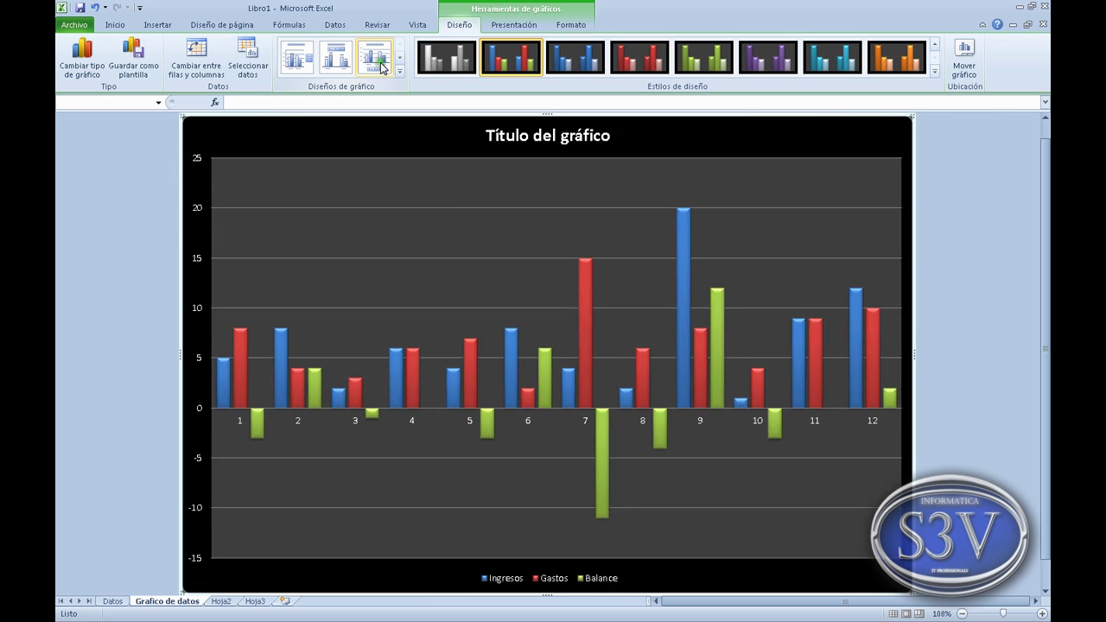
pyautogui.click(335, 72)
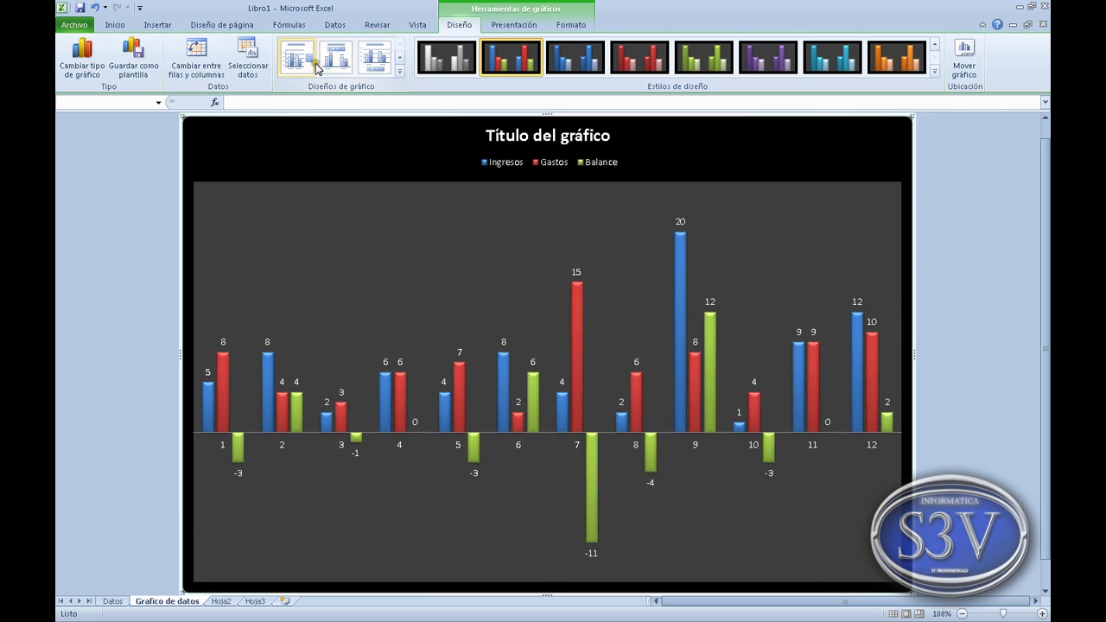
pyautogui.click(297, 56)
pyautogui.click(399, 72)
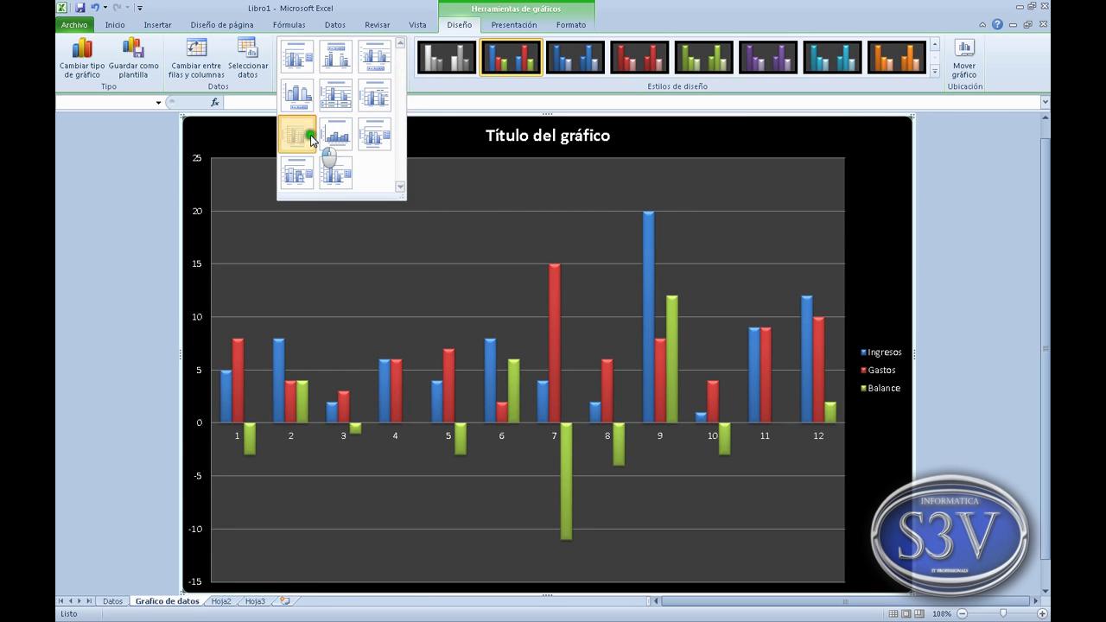
pyautogui.click(297, 134)
pyautogui.click(374, 134)
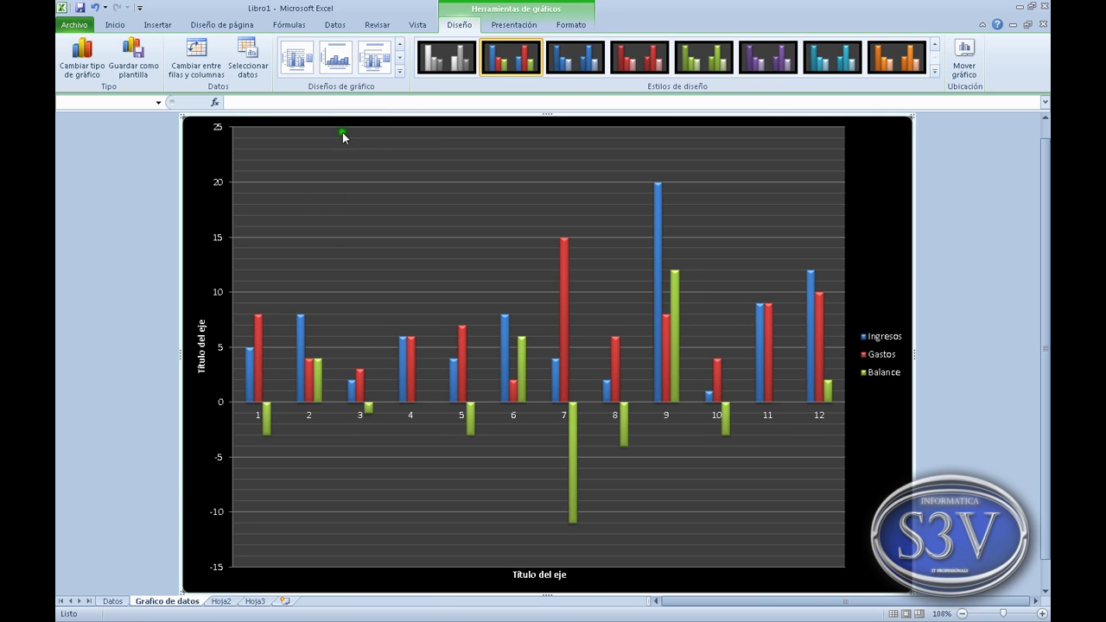
pyautogui.click(401, 85)
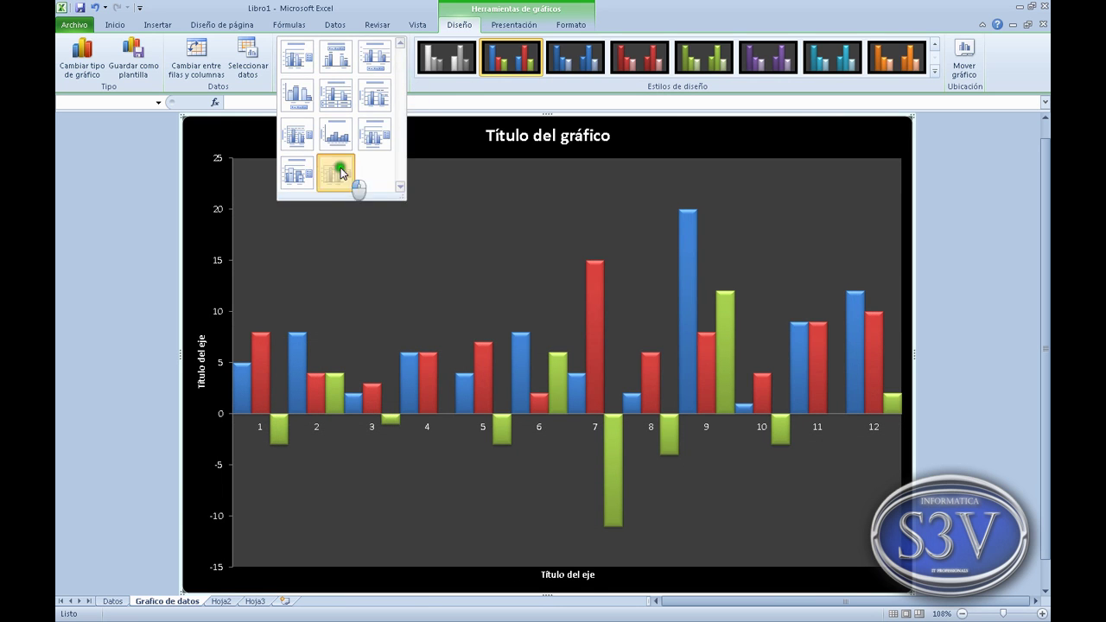
# Apply a layout with a Título del gráfico heading and the legend at right.
pyautogui.click(337, 173)
pyautogui.click(401, 85)
pyautogui.click(335, 123)
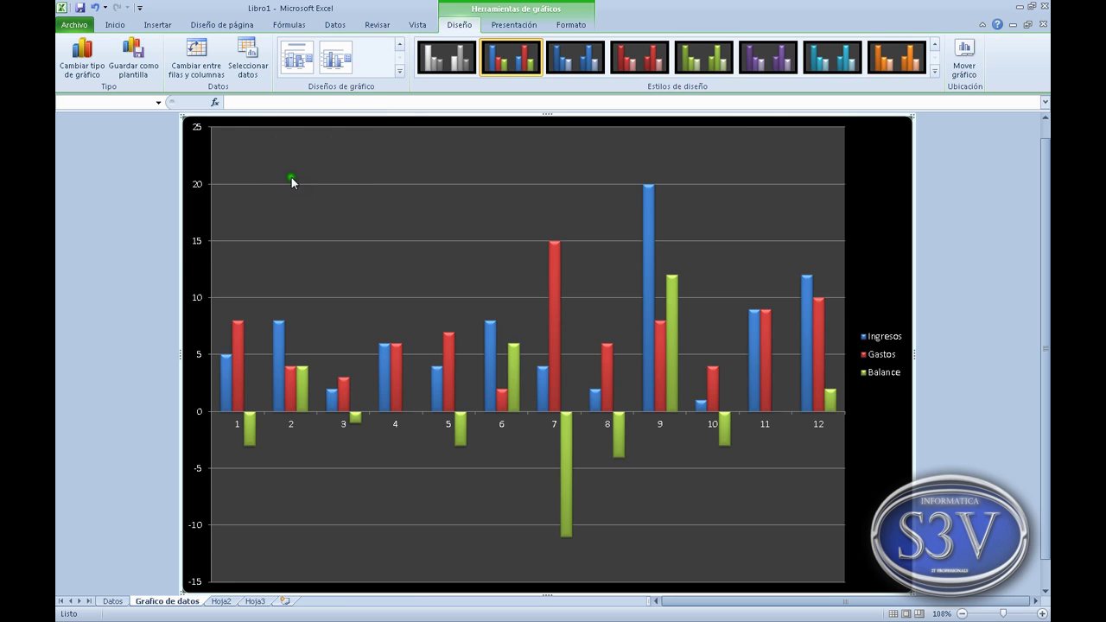
pyautogui.click(399, 71)
pyautogui.click(375, 55)
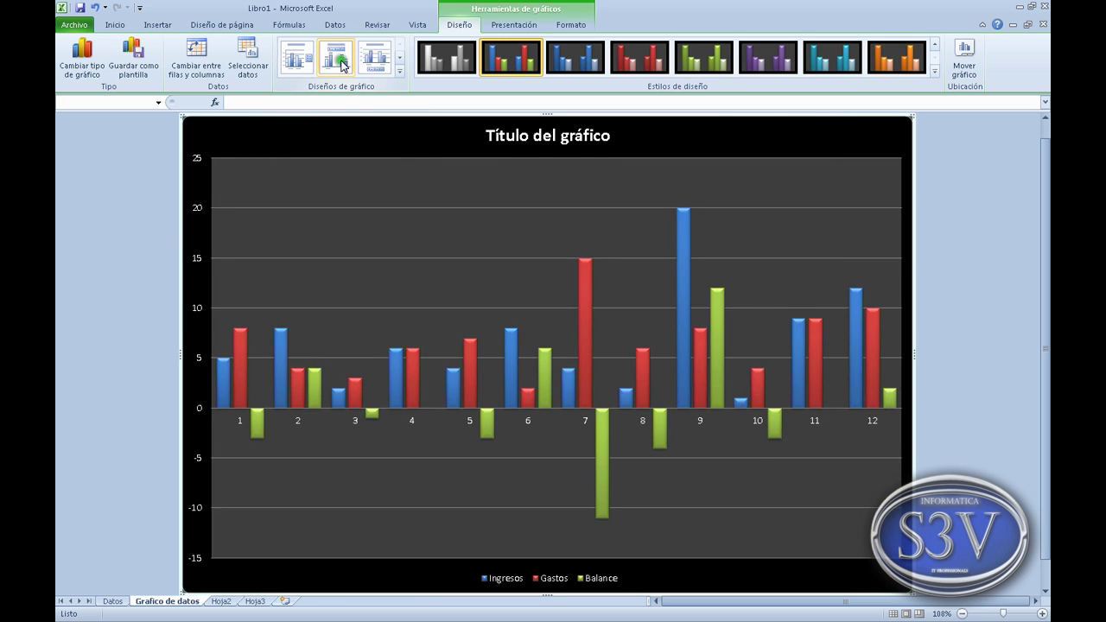
pyautogui.click(342, 65)
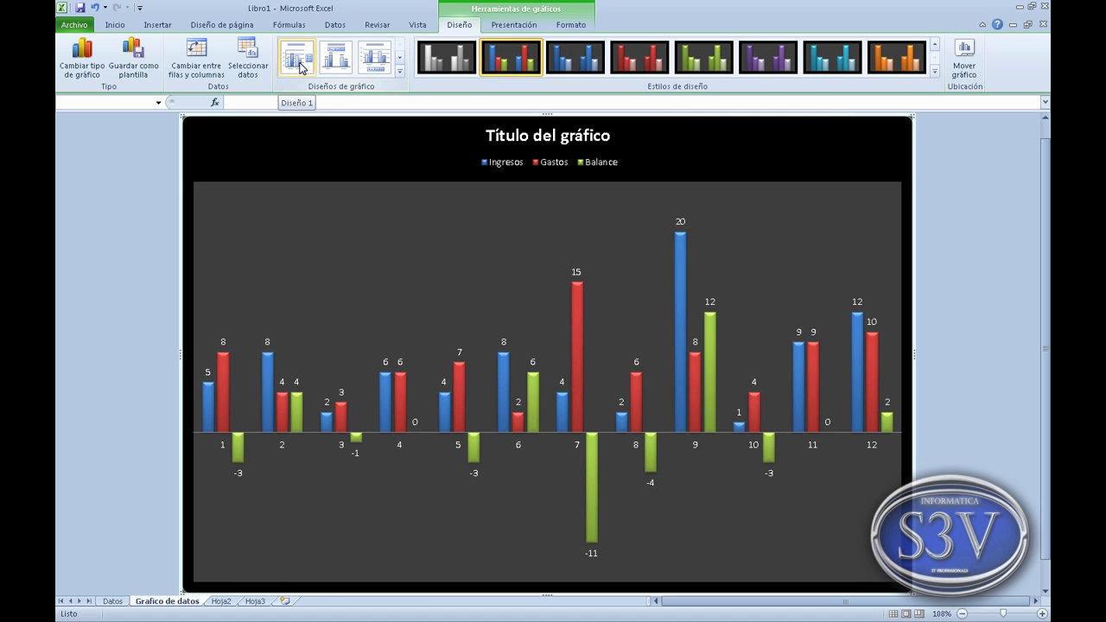
pyautogui.click(300, 67)
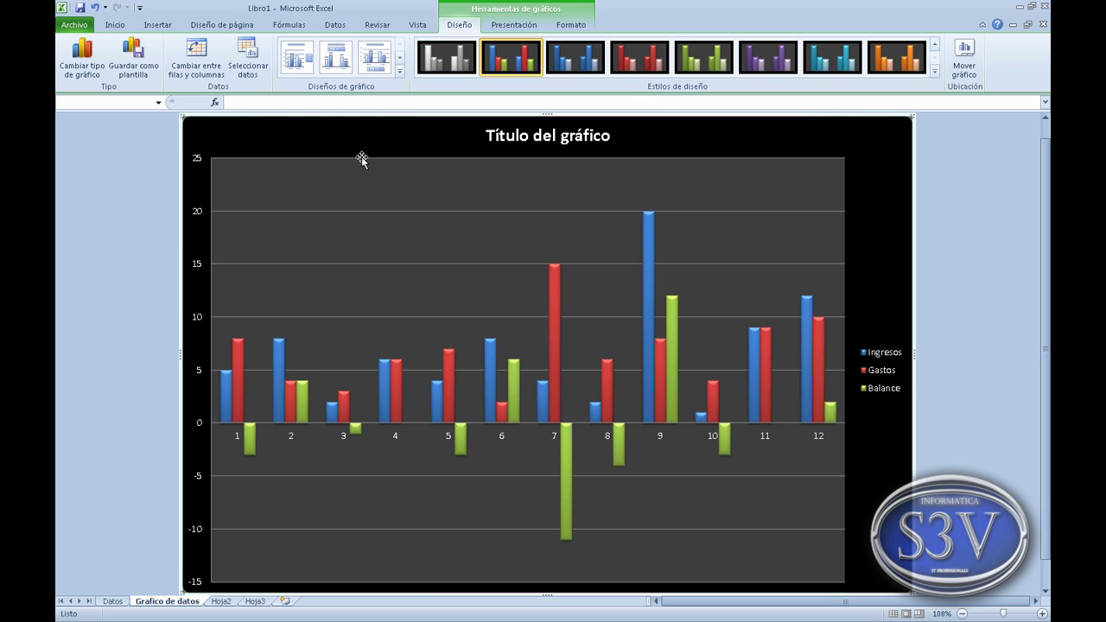